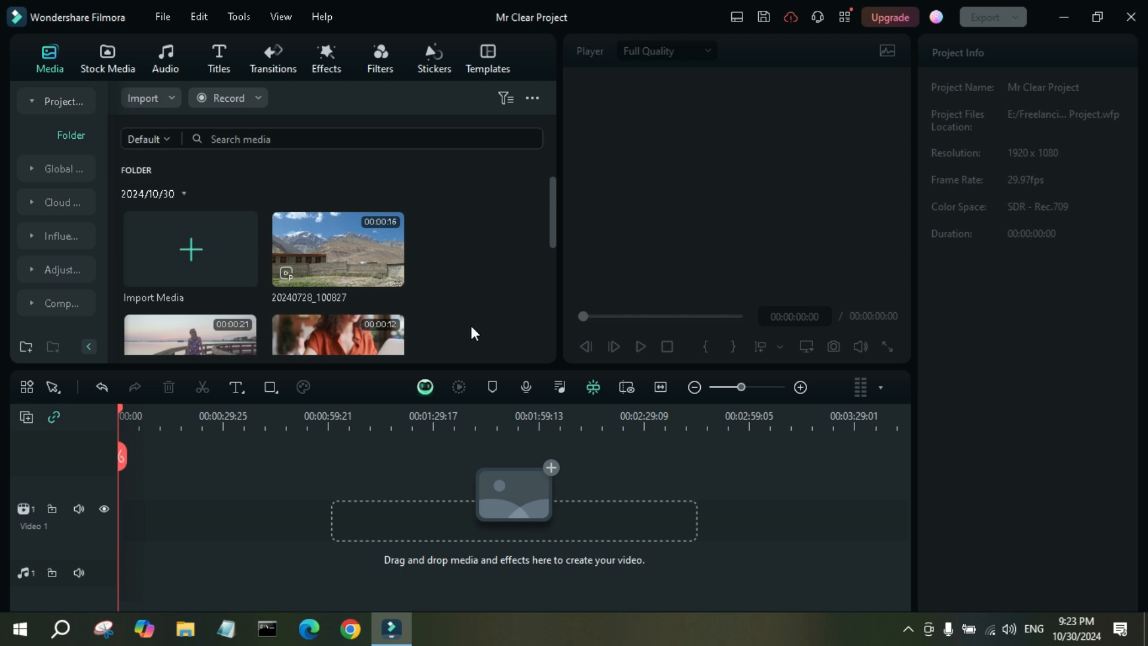
scroll(284, 275, down, 3)
scroll(282, 281, up, 3)
scroll(238, 293, down, 2)
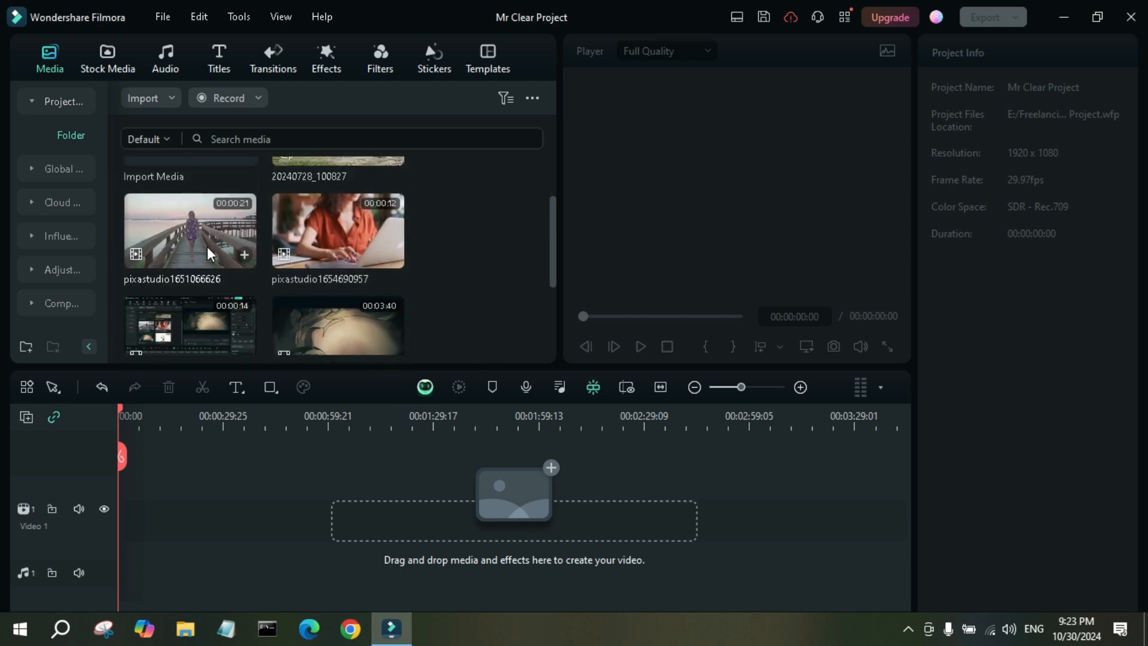
drag(182, 227, 70, 498)
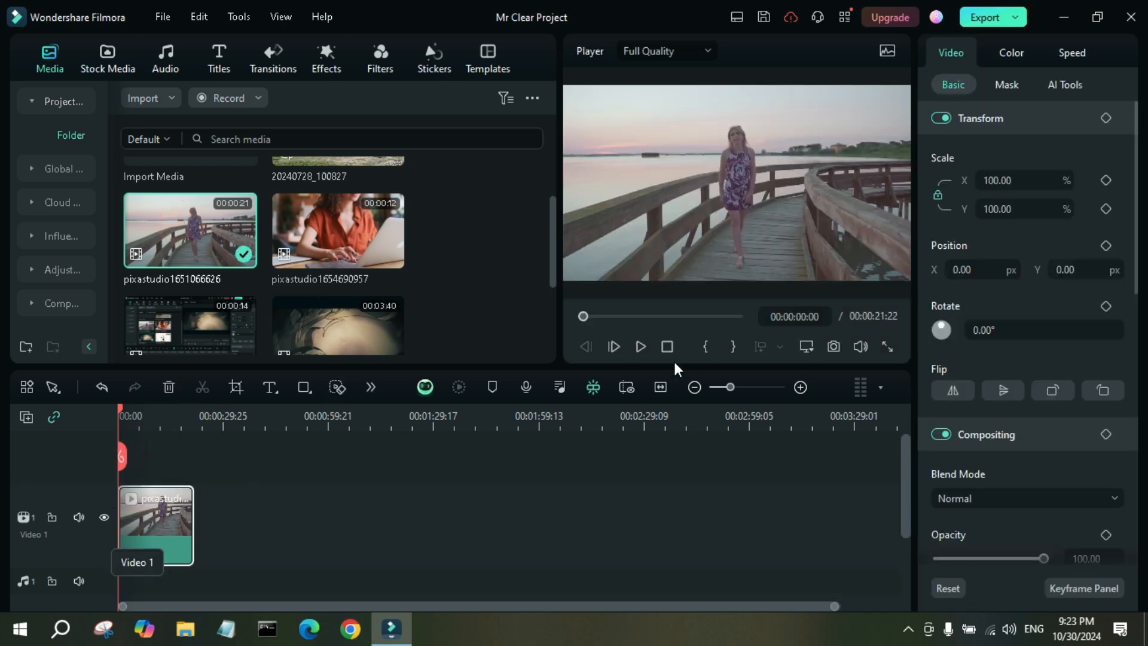
drag(546, 413, 675, 435)
click(634, 346)
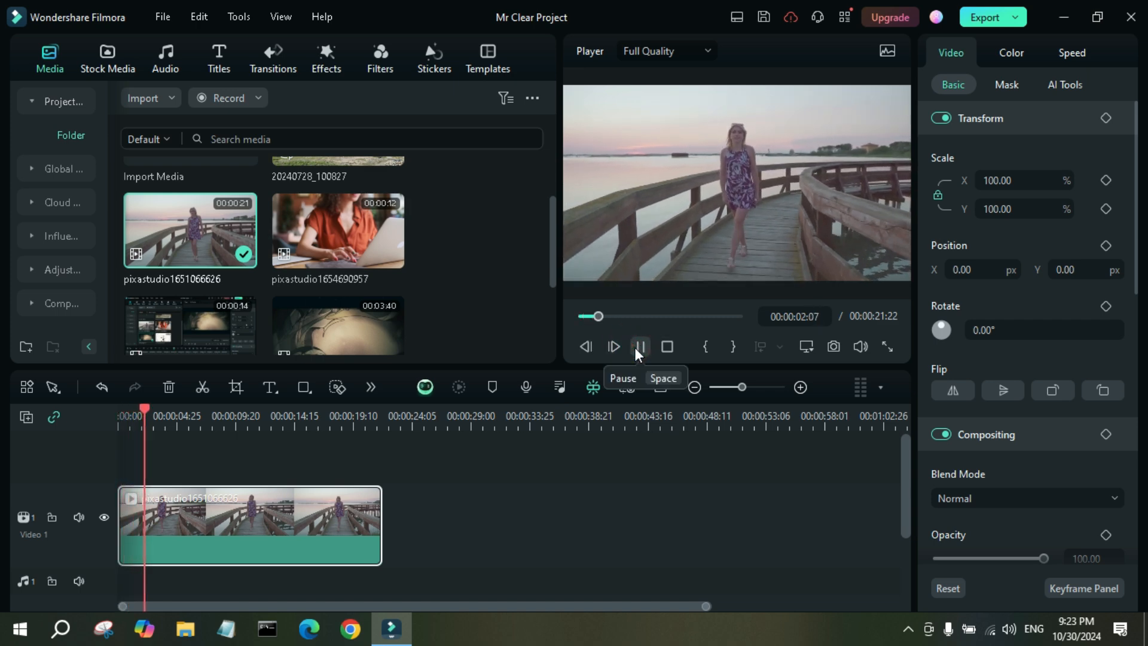
click(637, 347)
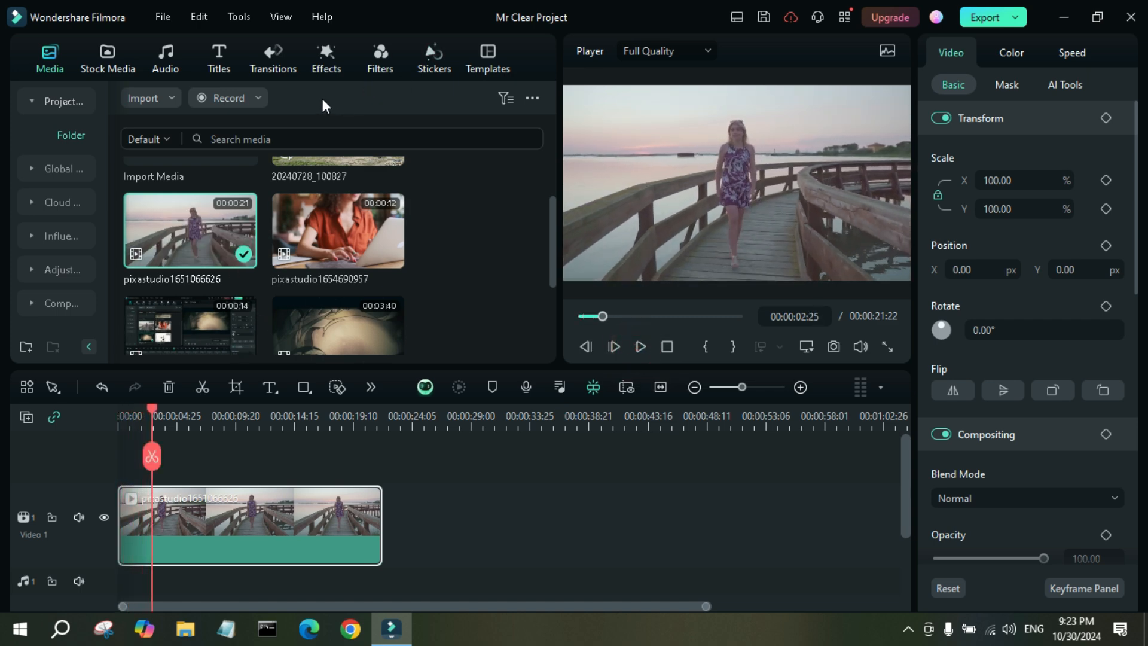
- Search the effects library for "old film effect"
click(326, 55)
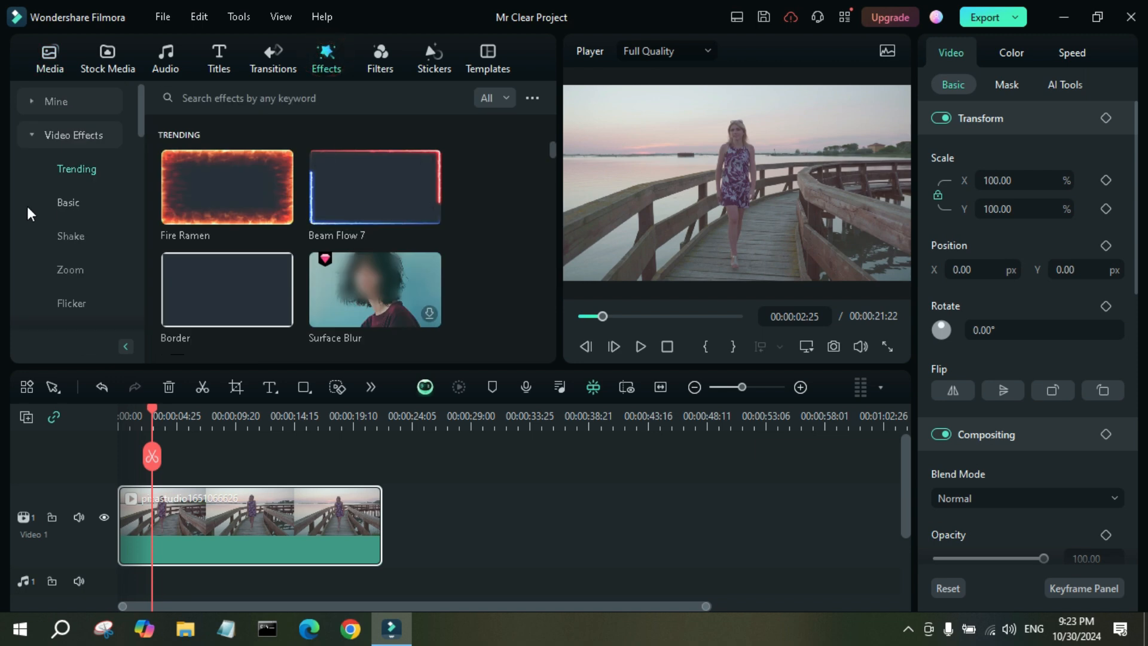
click(343, 100)
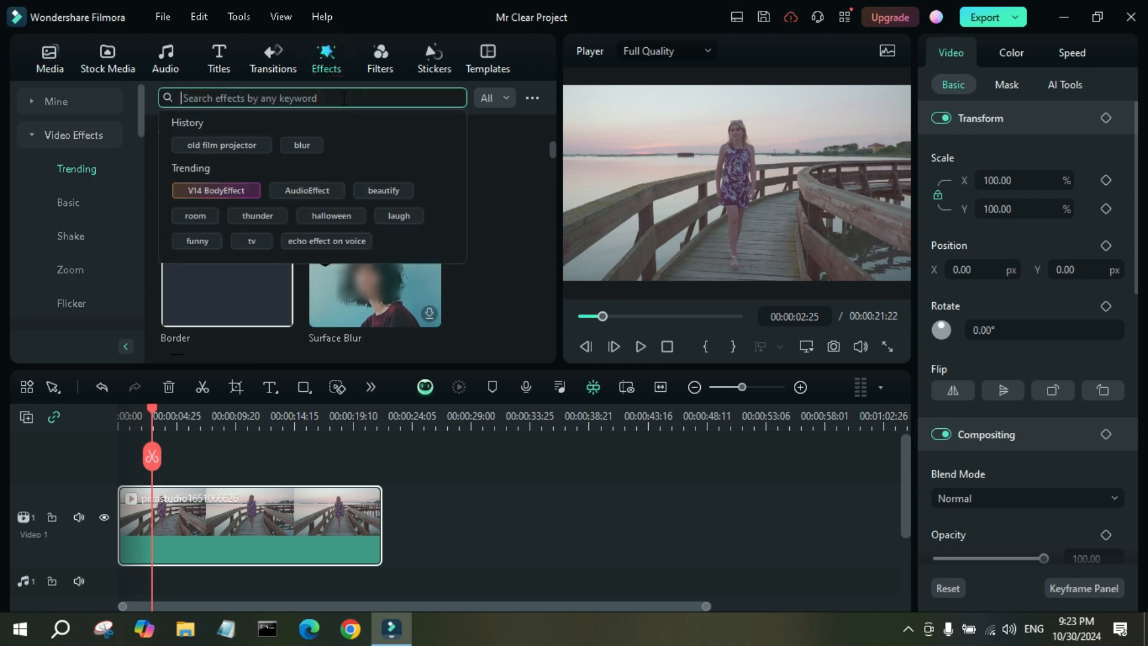
text(old film effect)
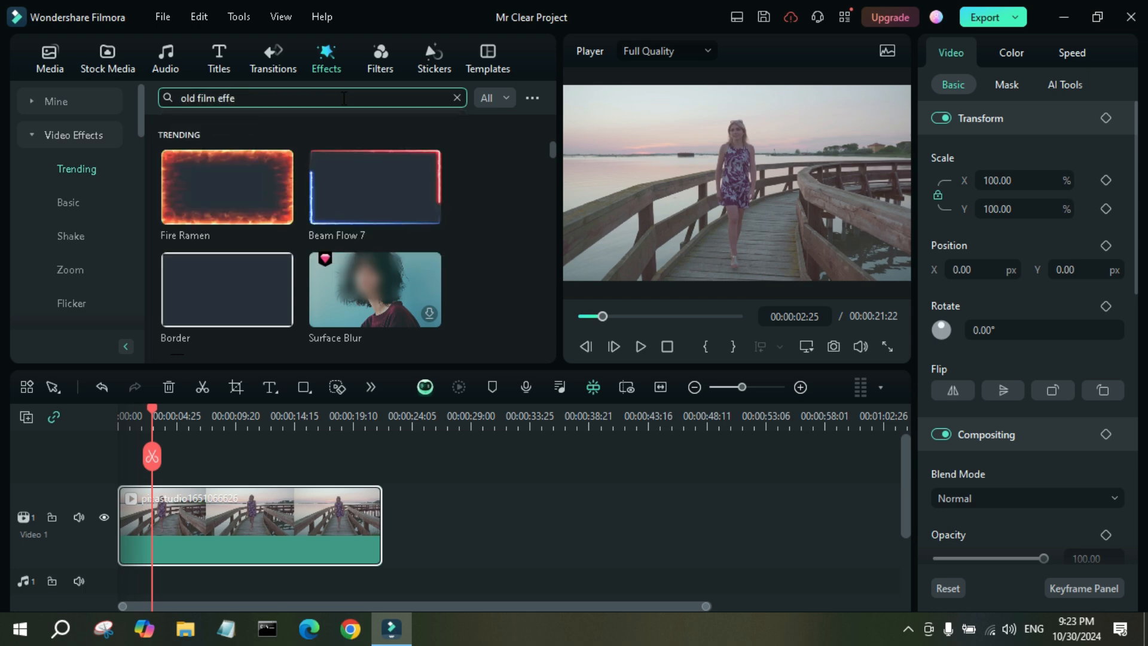
key(Return)
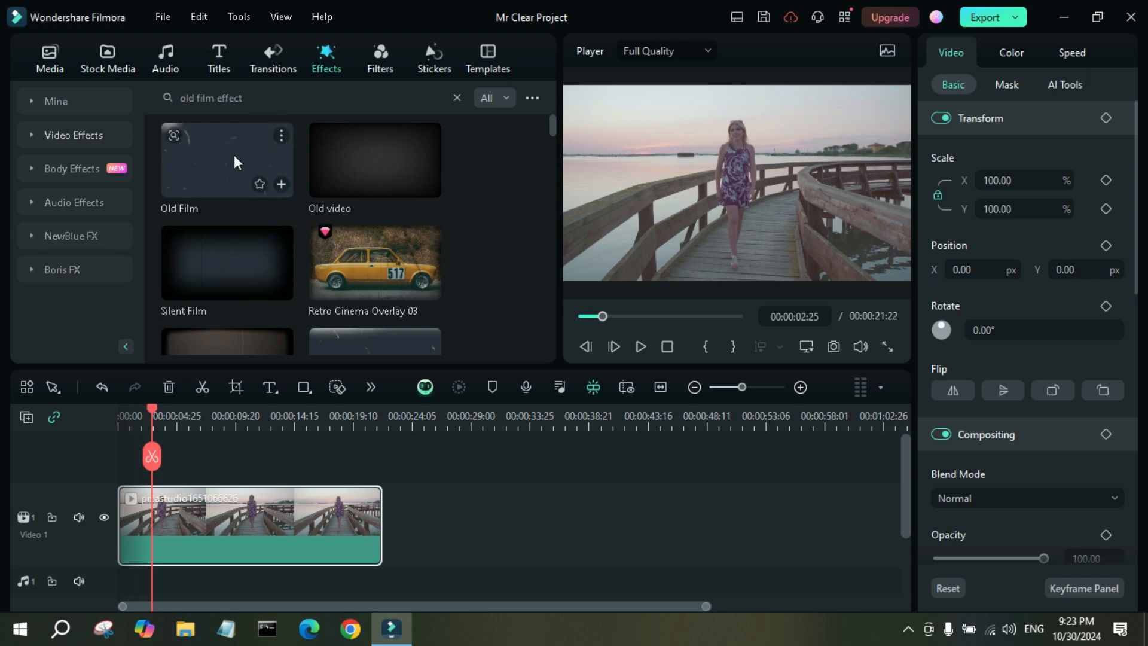
- Try the Old Film effect on the boardwalk clip, preview it and undo the effect
drag(230, 152, 220, 536)
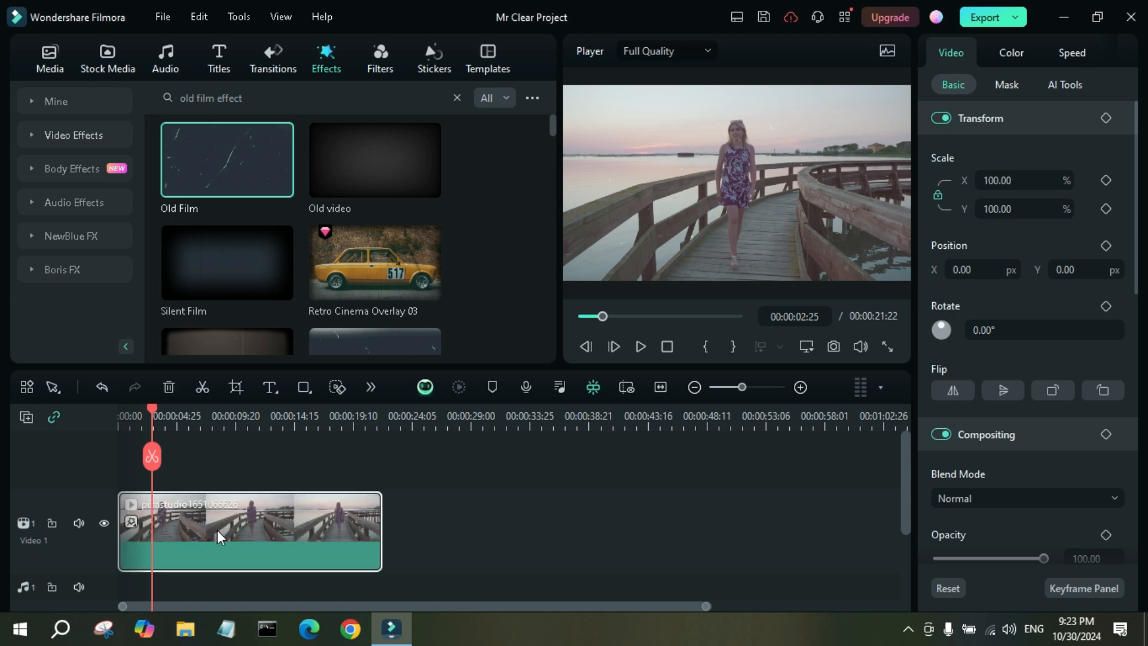
click(651, 343)
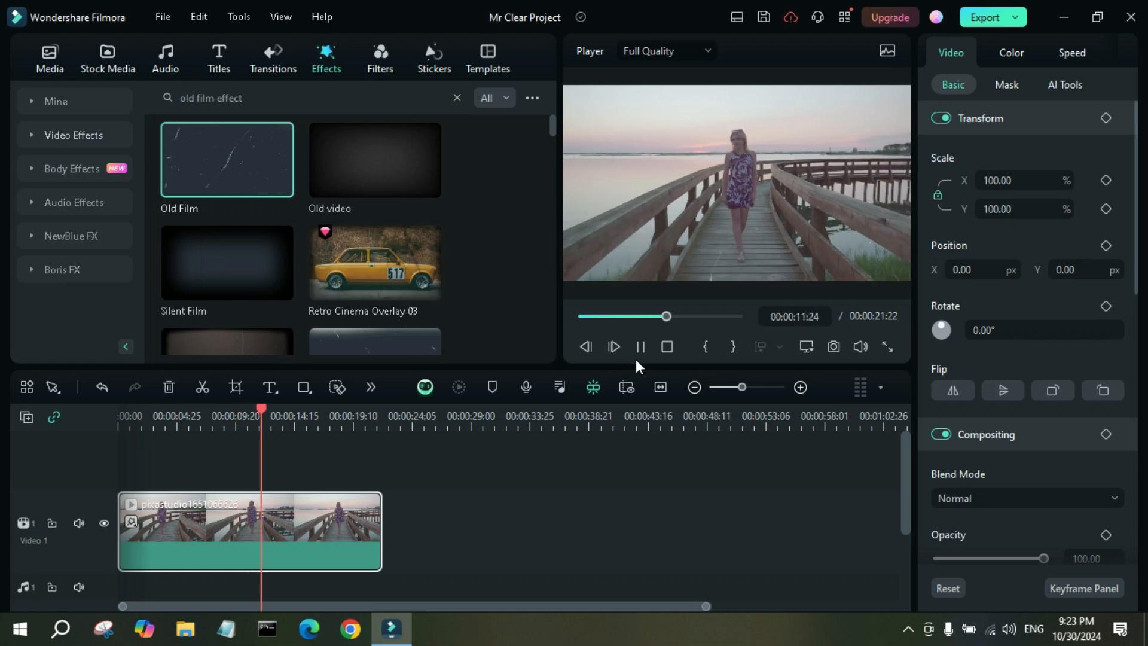
key(ctrl+z)
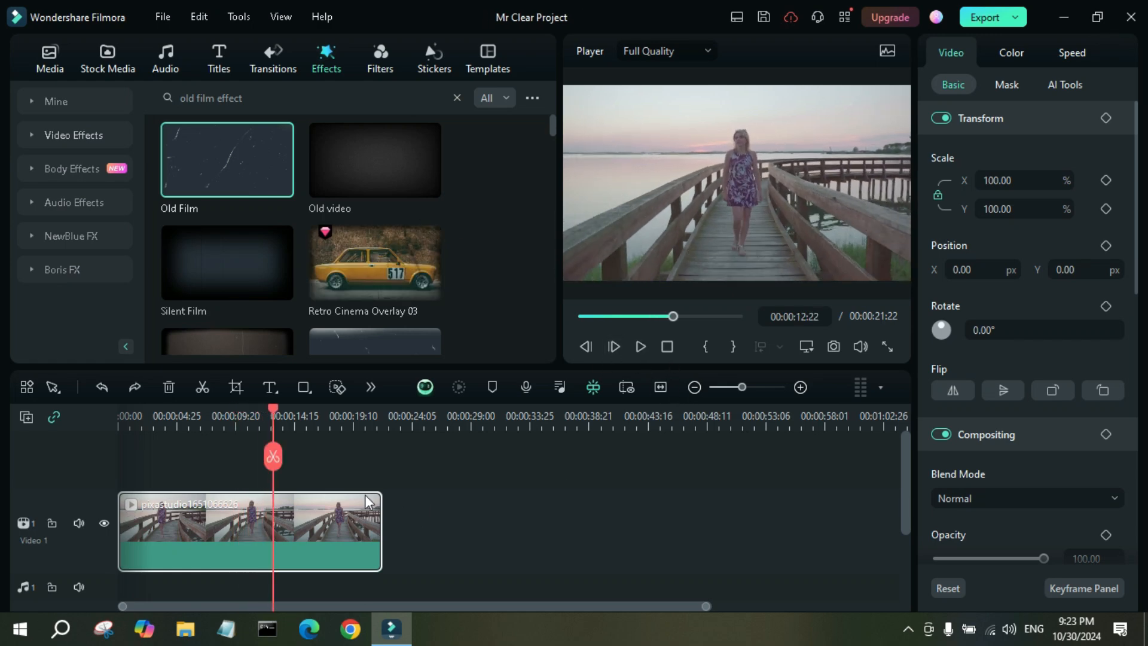
key(space)
key(space)
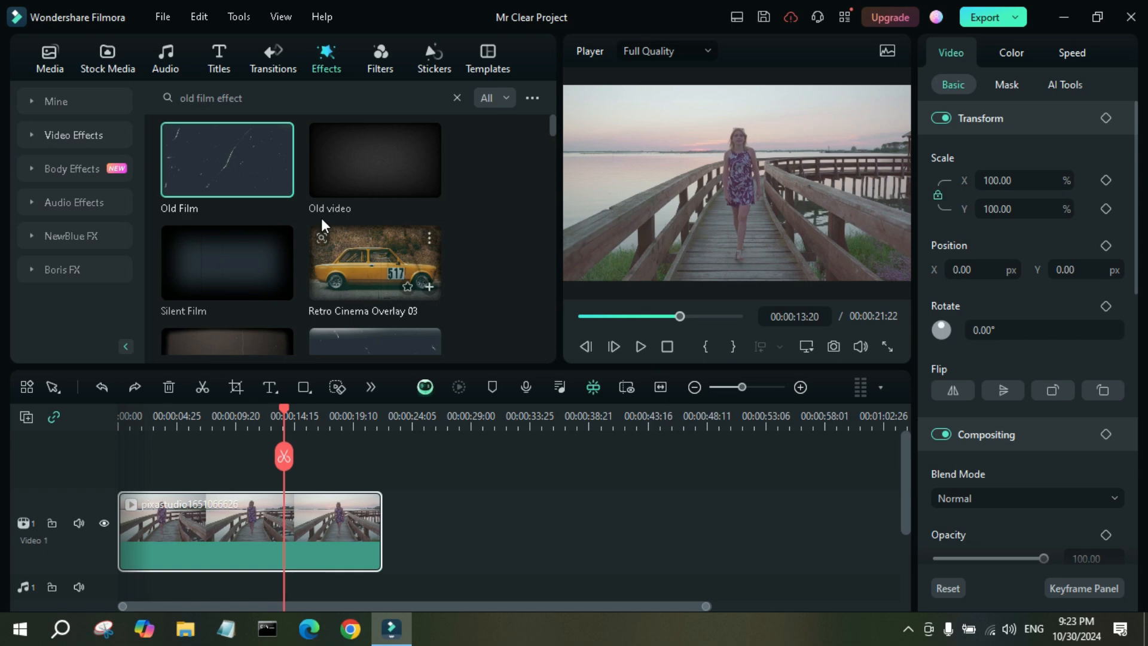
- Try the Old video effect on the boardwalk clip, preview it in full screen and undo the effect
drag(377, 145, 224, 540)
click(640, 347)
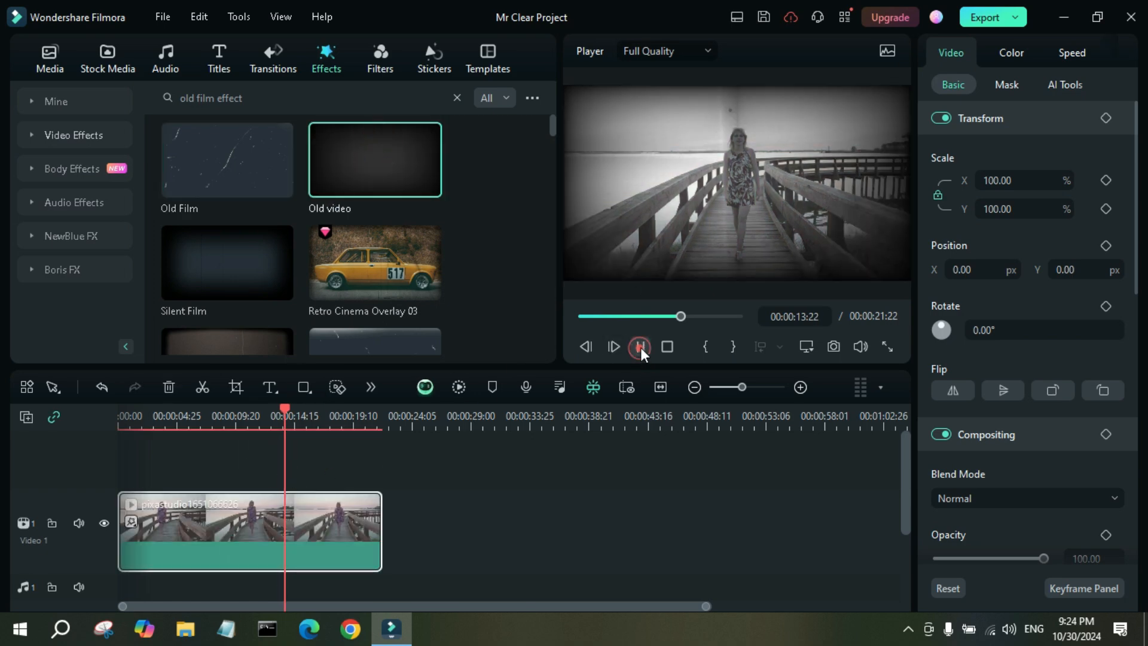
click(888, 347)
key(Escape)
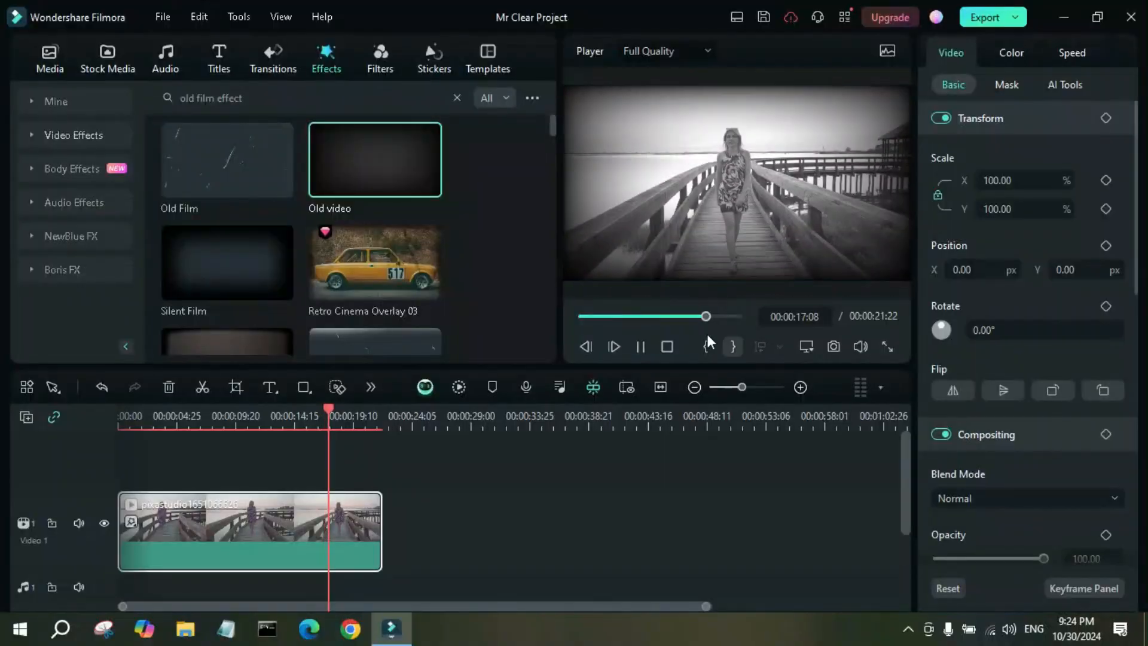
click(641, 347)
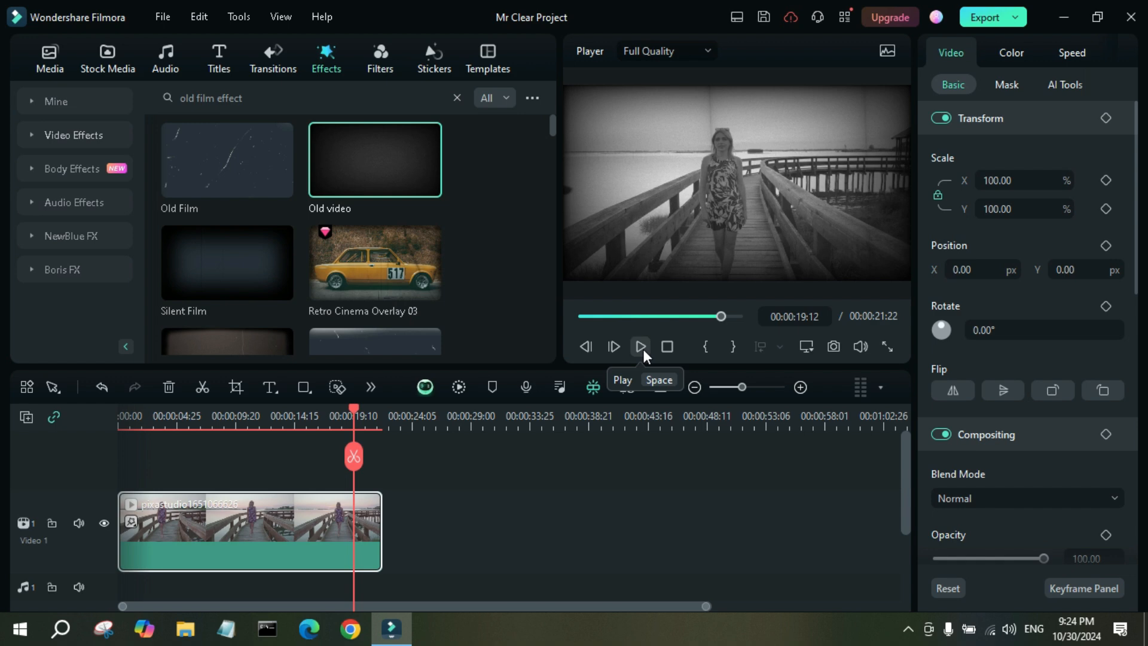
key(ctrl+z)
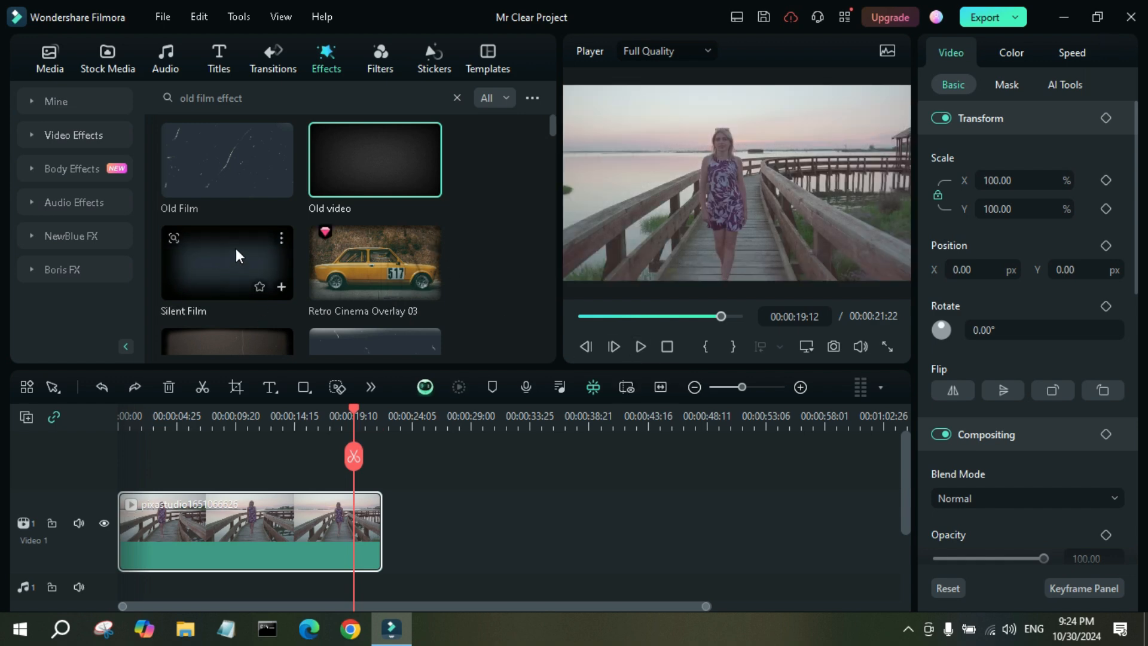
- Try the Extremely Dirty Film effect on the boardwalk clip and play it from an earlier point
scroll(254, 263, down, 2)
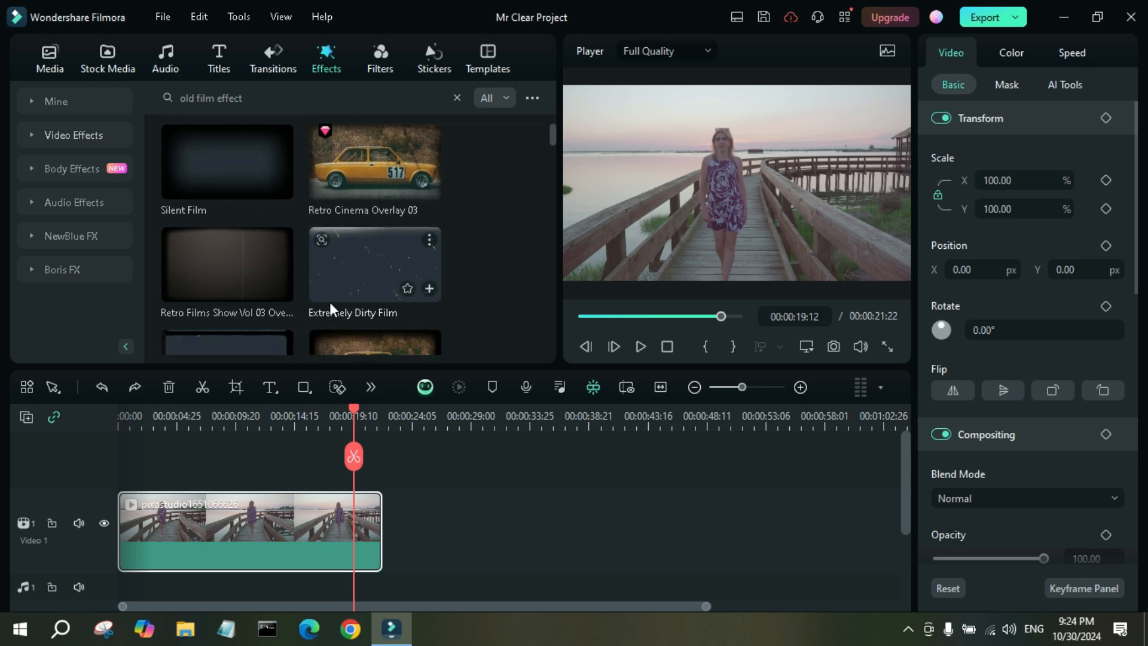
click(367, 263)
mouse_move(367, 263)
mouse_down()
mouse_move(281, 479)
mouse_move(229, 532)
mouse_up()
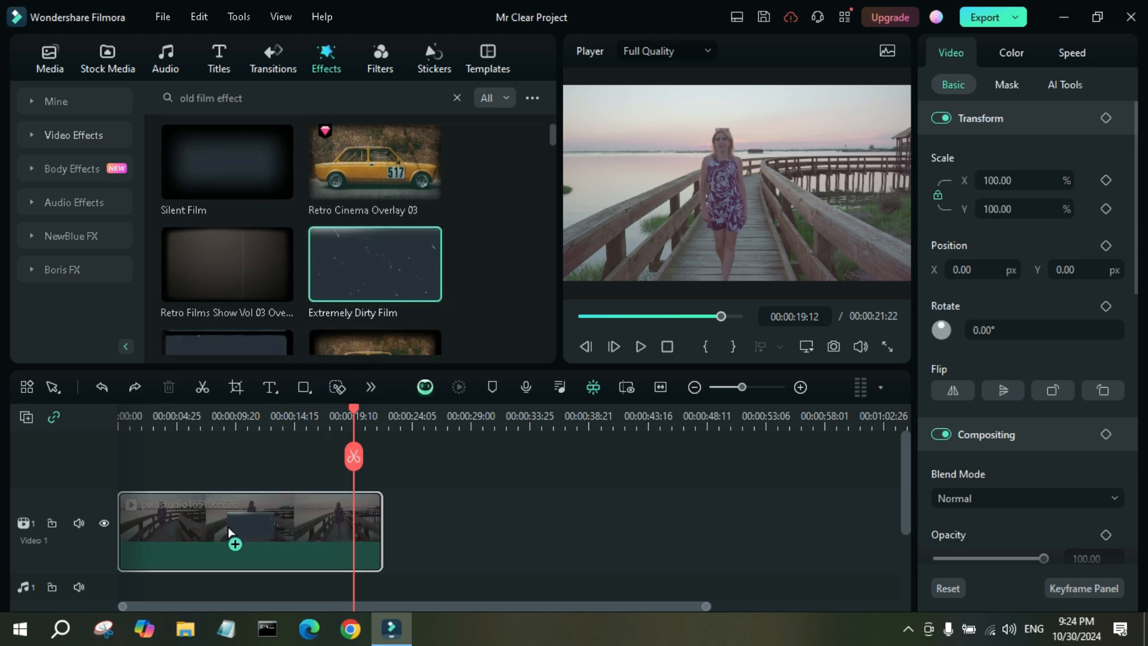
drag(227, 525, 227, 526)
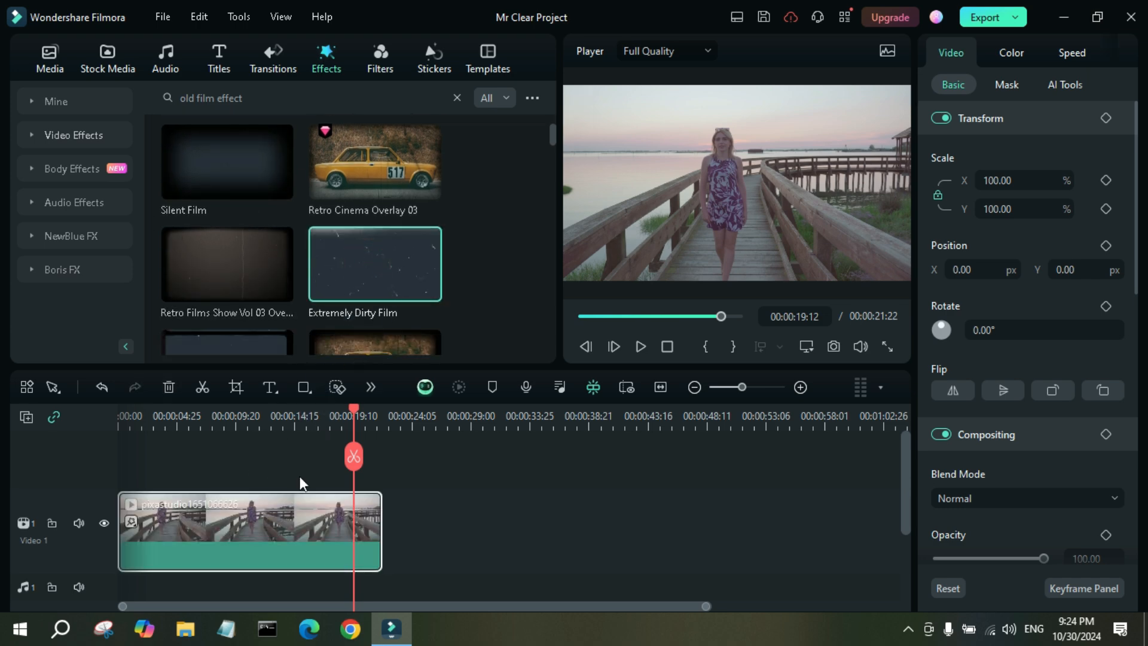
click(619, 317)
click(640, 347)
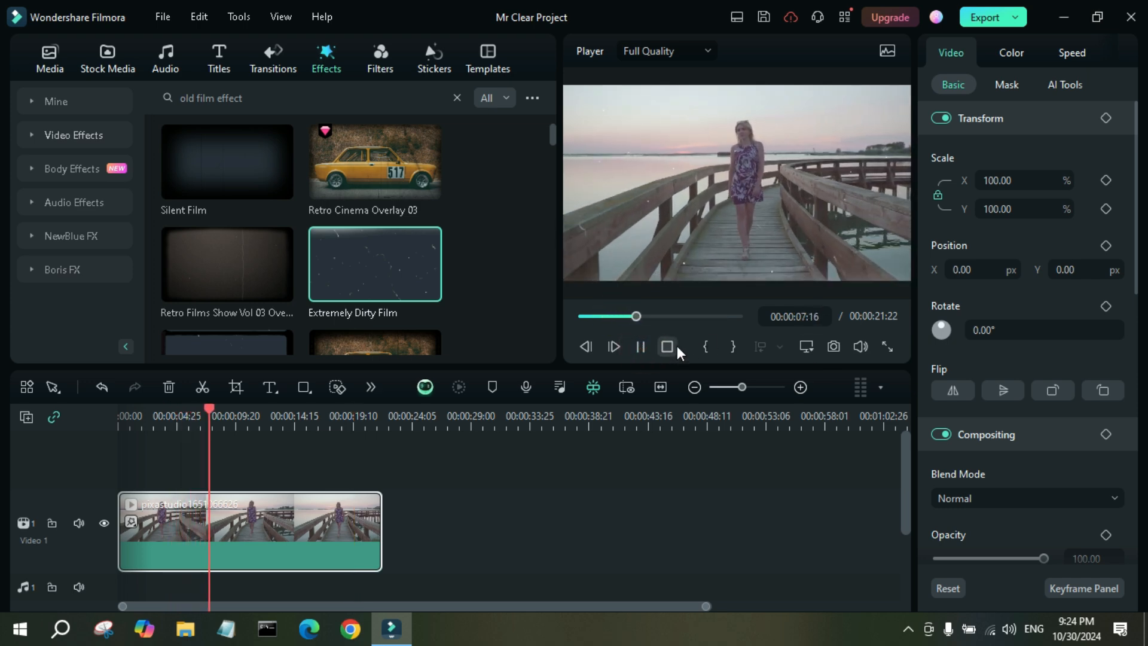
- Replace the Extremely Dirty Film effect on the boardwalk clip with Retro Film Overlay 03 and play the result
scroll(418, 234, down, 2)
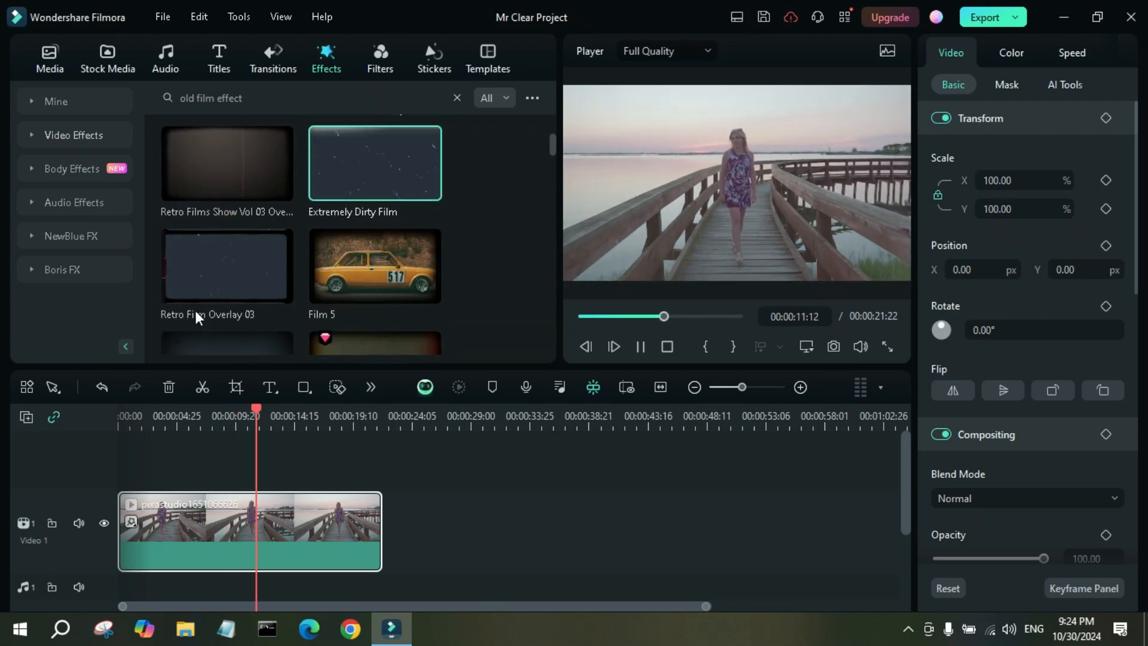
mouse_move(217, 260)
mouse_down()
mouse_move(224, 390)
mouse_move(204, 524)
mouse_move(232, 457)
mouse_move(225, 271)
mouse_move(257, 281)
mouse_up()
key(space)
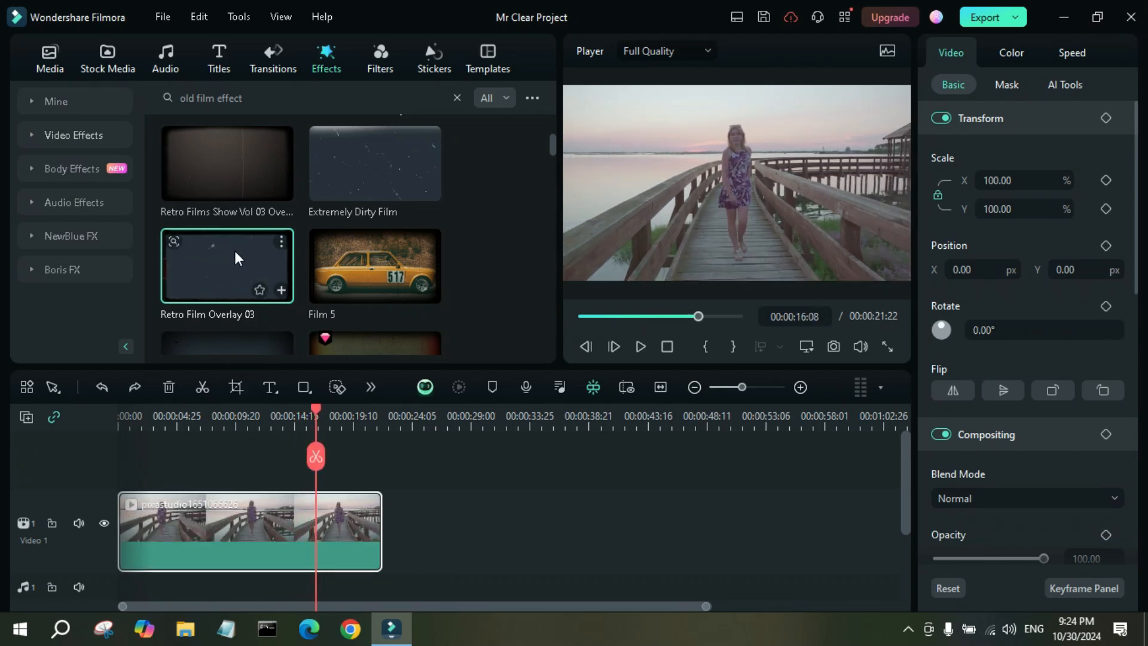
drag(219, 262, 157, 525)
click(641, 346)
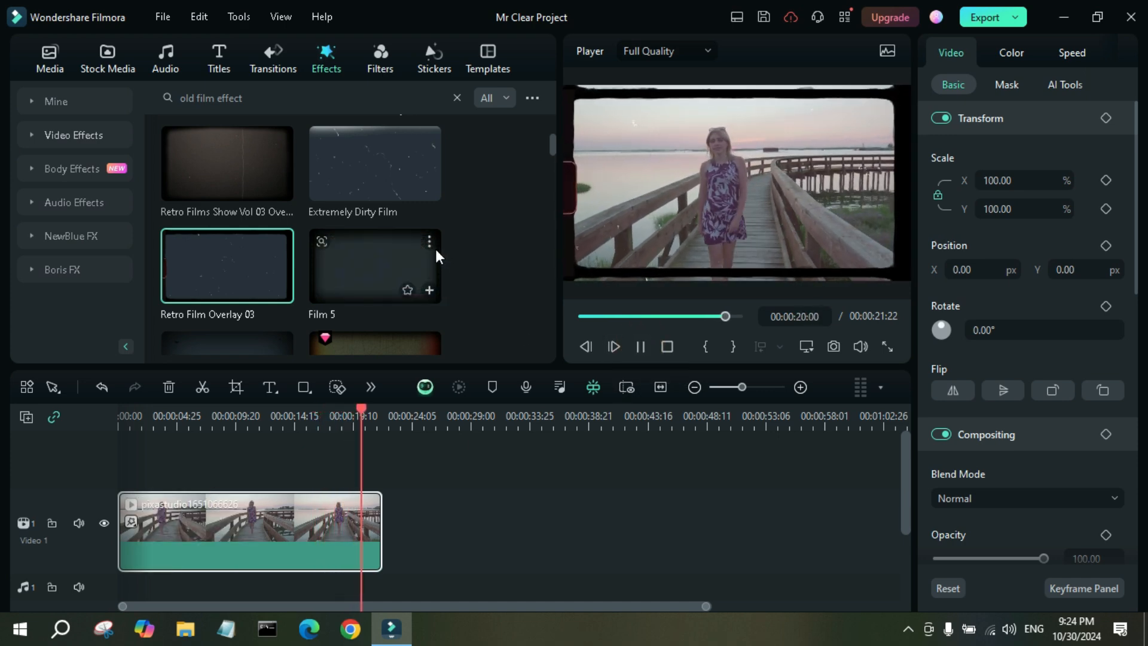
- Find the Old Photo effect among the search results, apply it to the boardwalk clip in place of Retro Film Overlay 03 and play the clip
scroll(473, 232, down, 2)
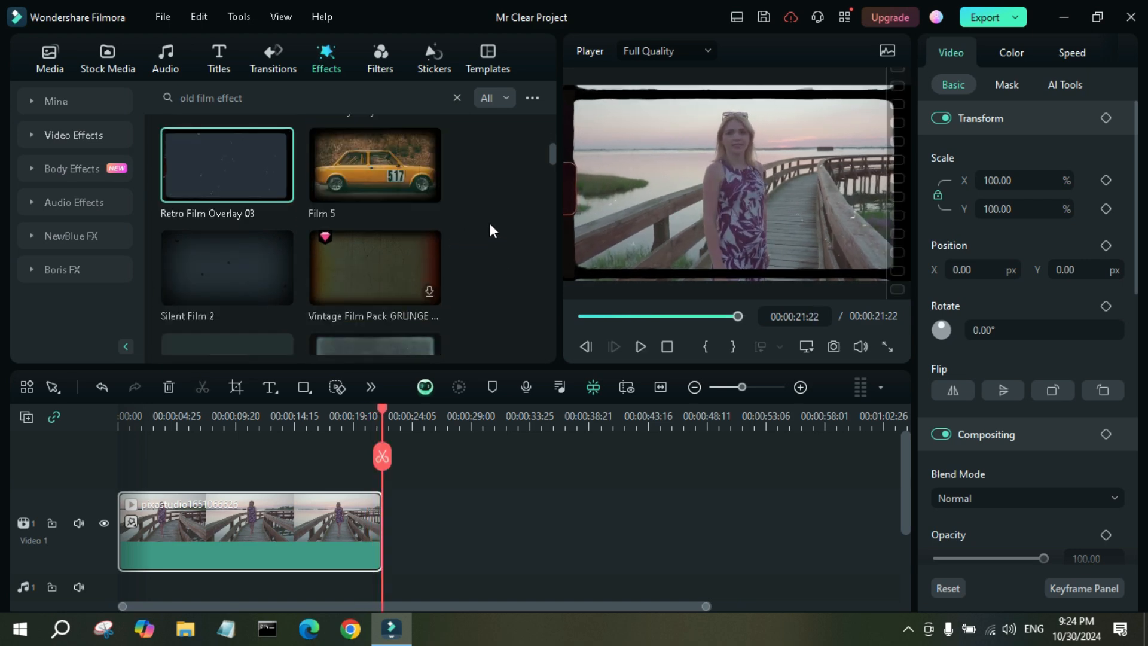
scroll(493, 221, down, 2)
scroll(501, 241, down, 2)
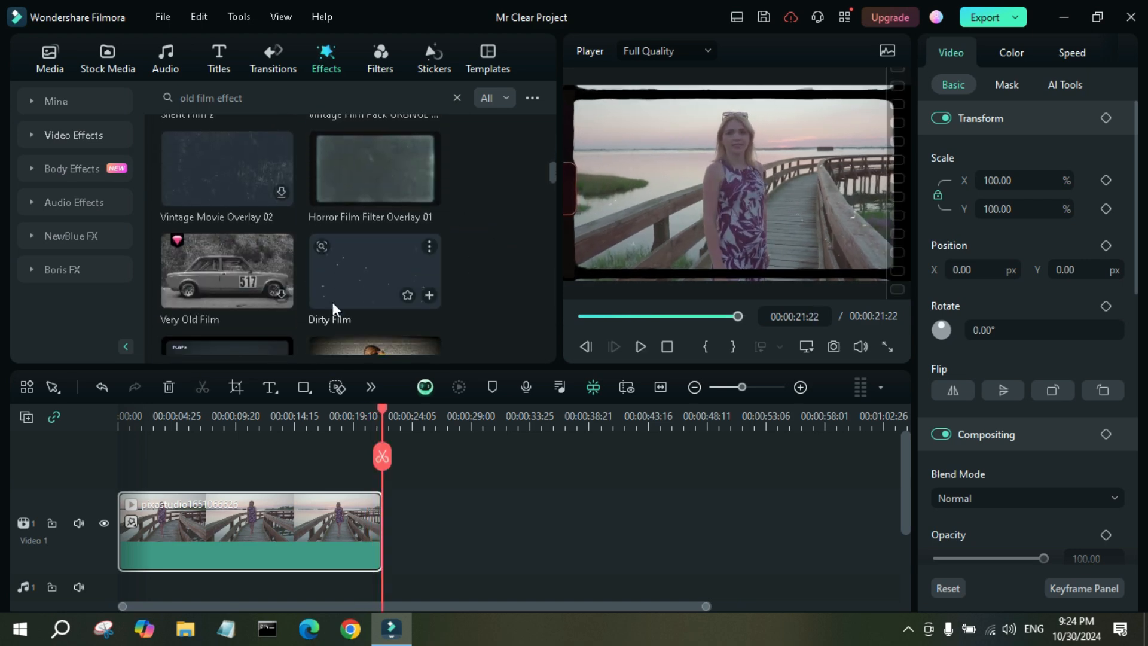
scroll(427, 246, down, 2)
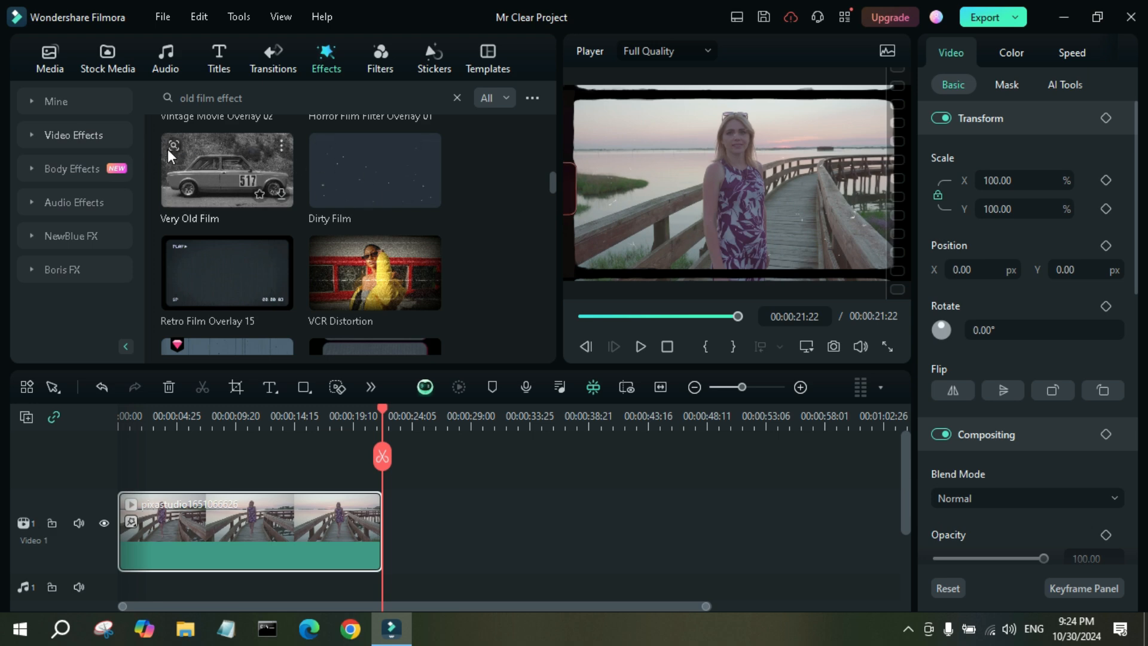
scroll(317, 203, down, 3)
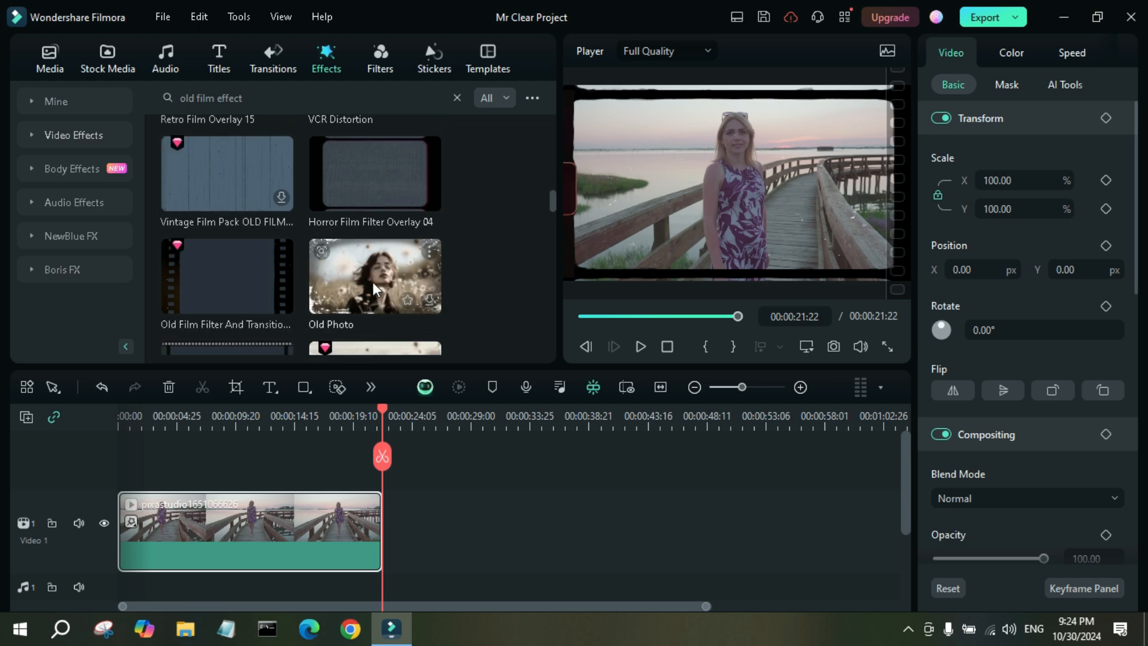
drag(383, 258, 352, 377)
key(ctrl+z)
drag(379, 256, 235, 472)
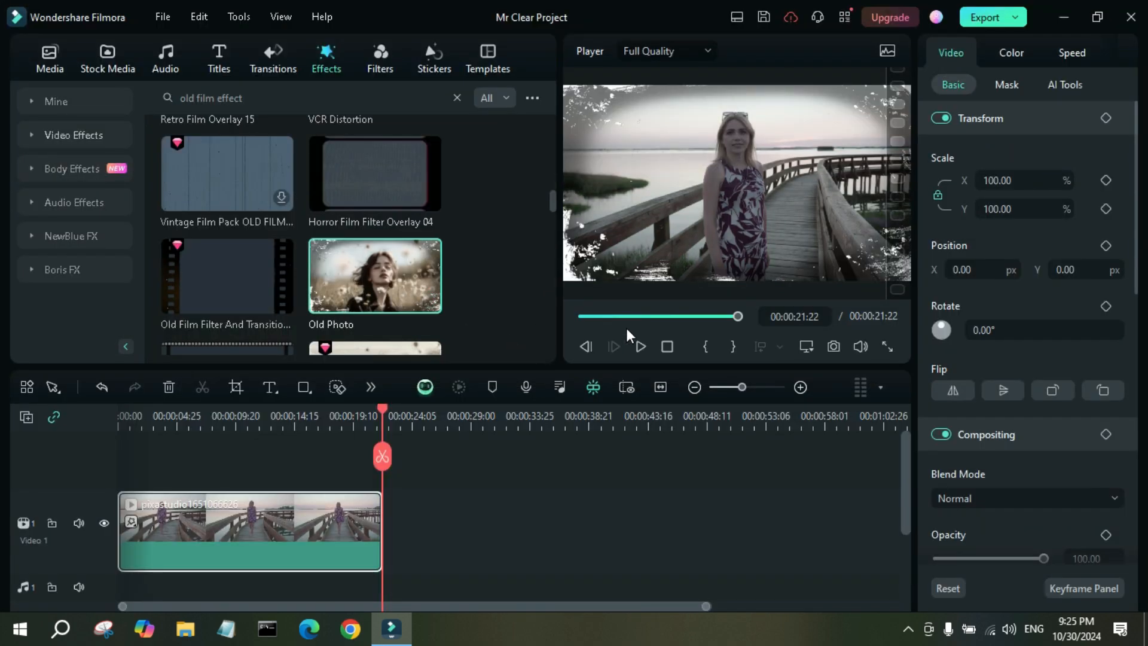
click(641, 347)
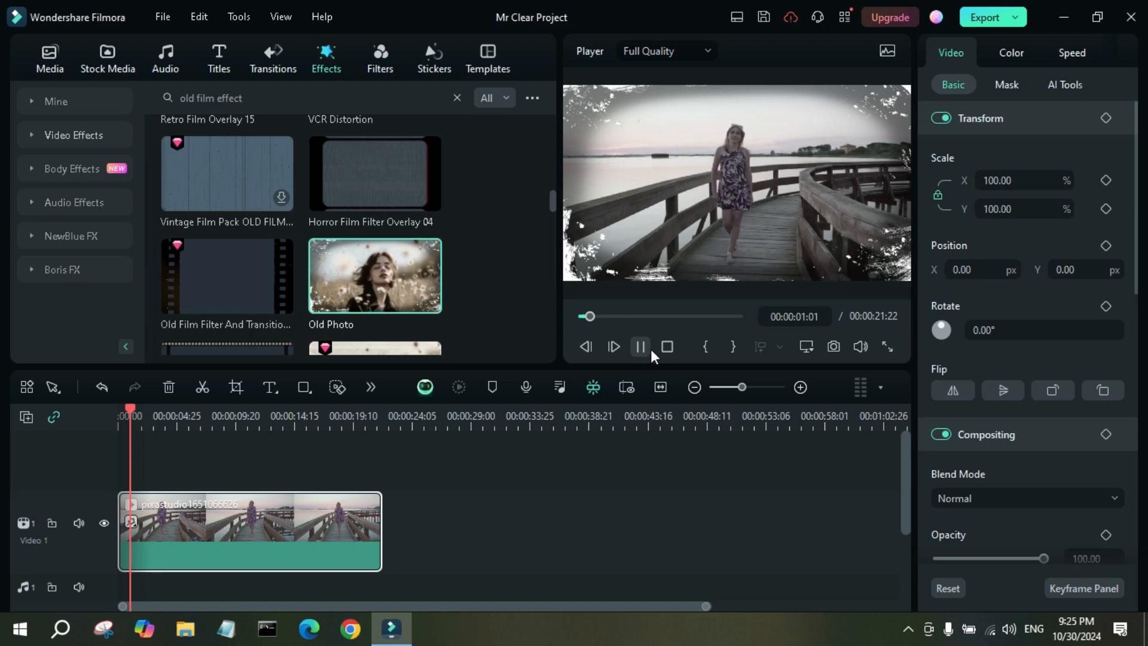
- Add the Film 3 effect to the boardwalk clip on top of Old Photo and preview the combined look
click(650, 348)
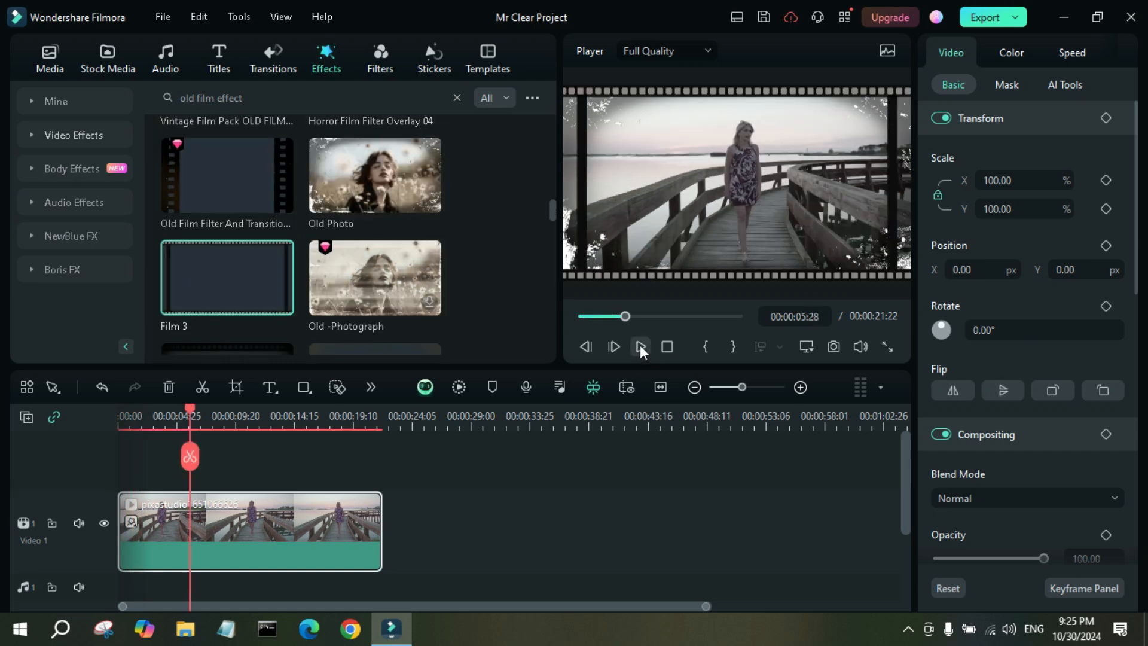
click(640, 346)
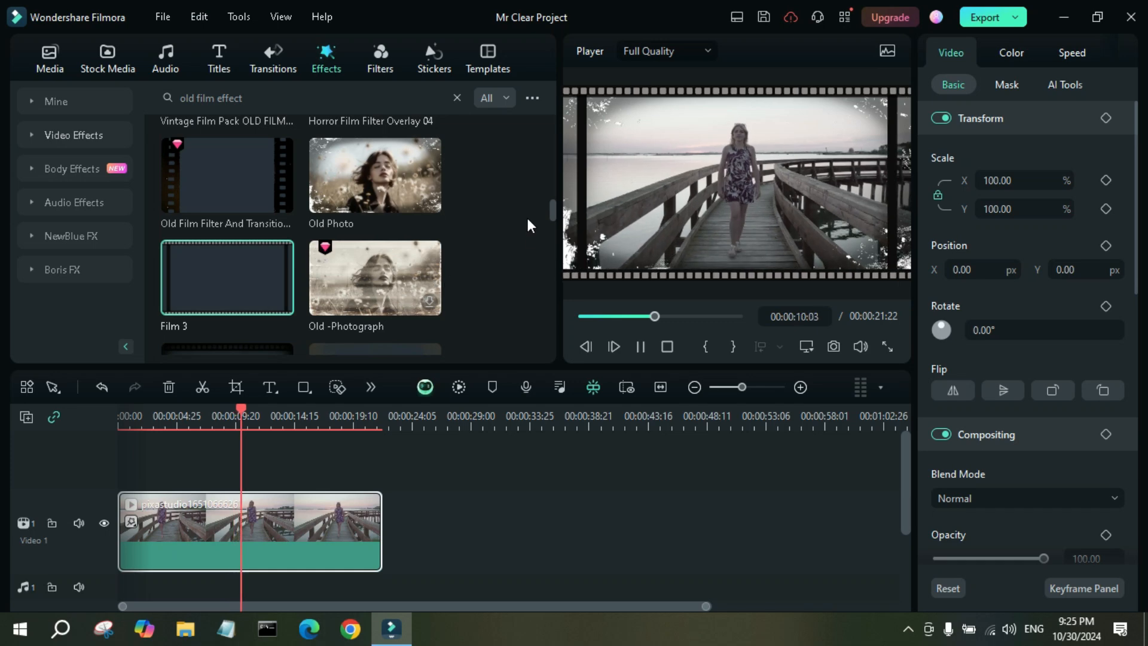
scroll(307, 309, down, 2)
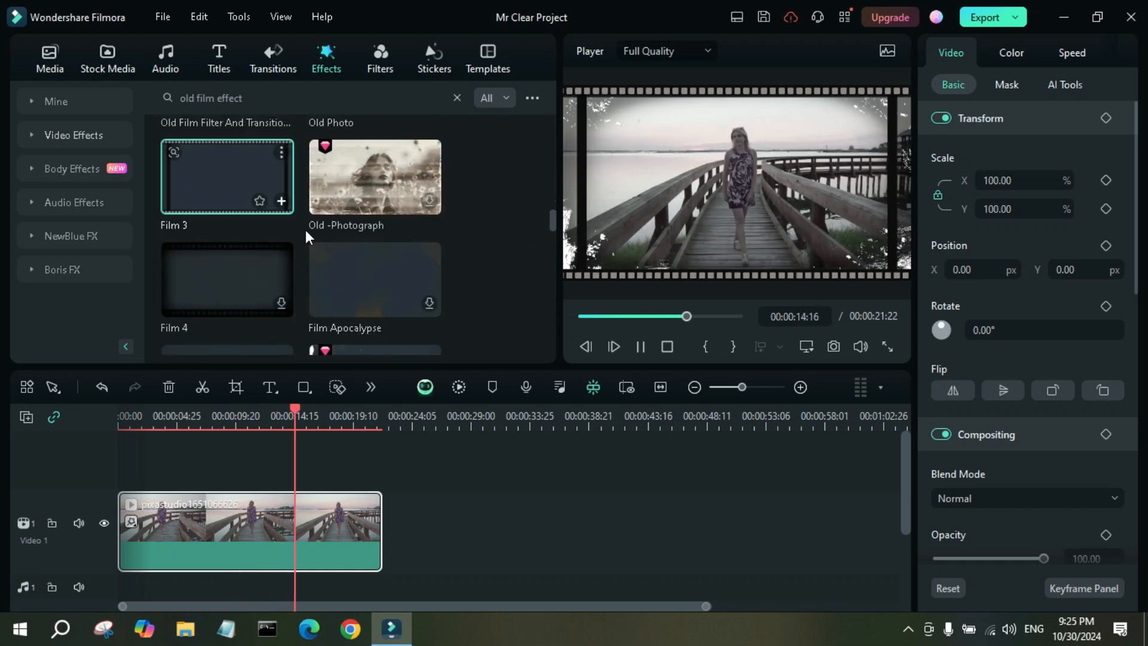
scroll(401, 201, up, 5)
scroll(376, 228, down, 5)
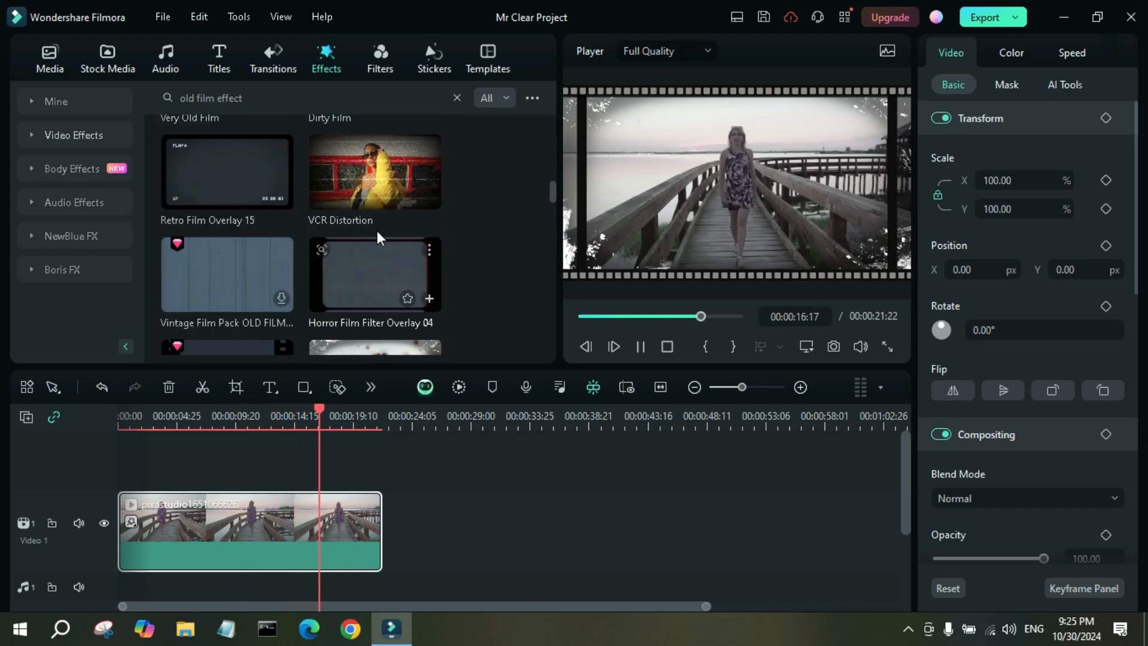
click(385, 181)
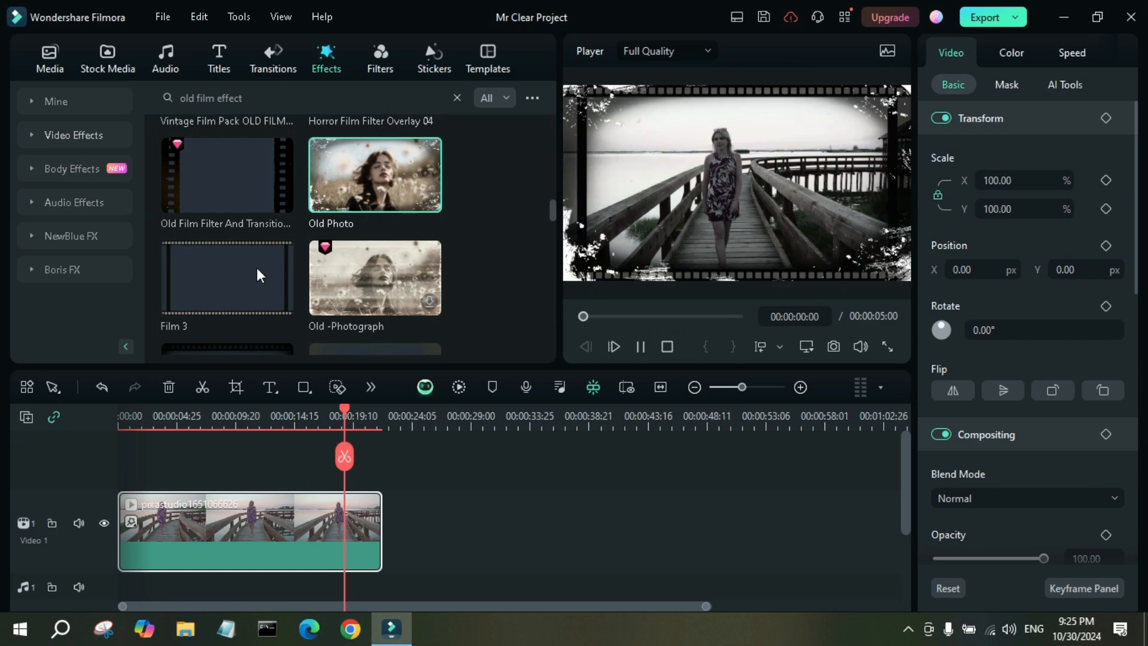
click(200, 284)
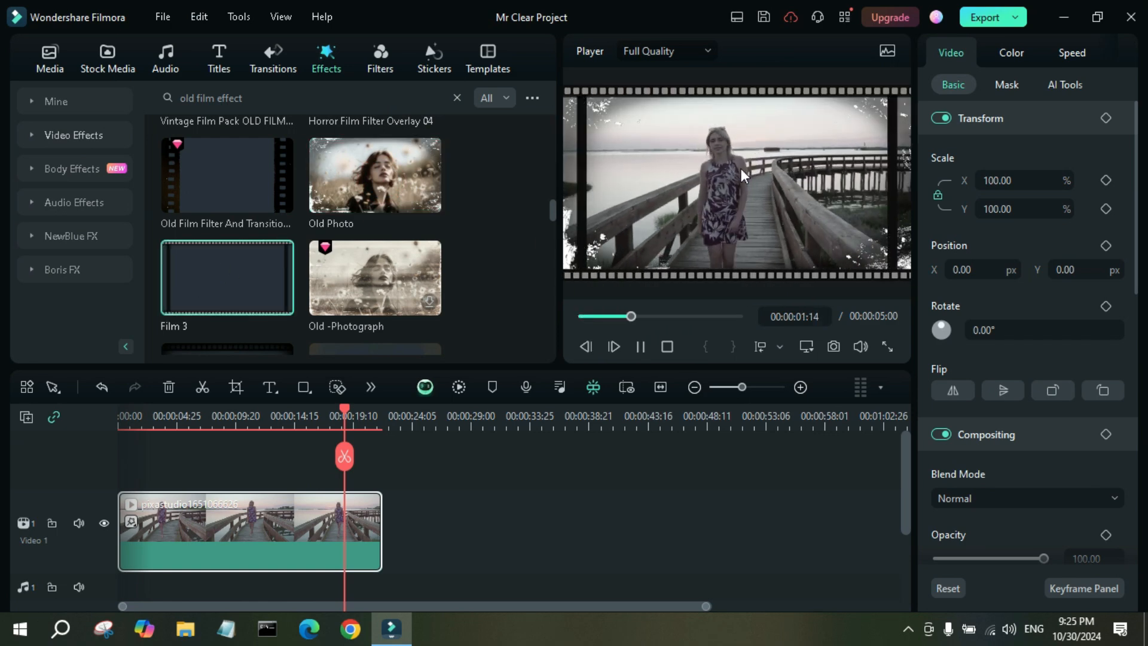
- Play the boardwalk clip full screen with the combined Old Photo and Film 3 effects and browse further old film effects
click(886, 345)
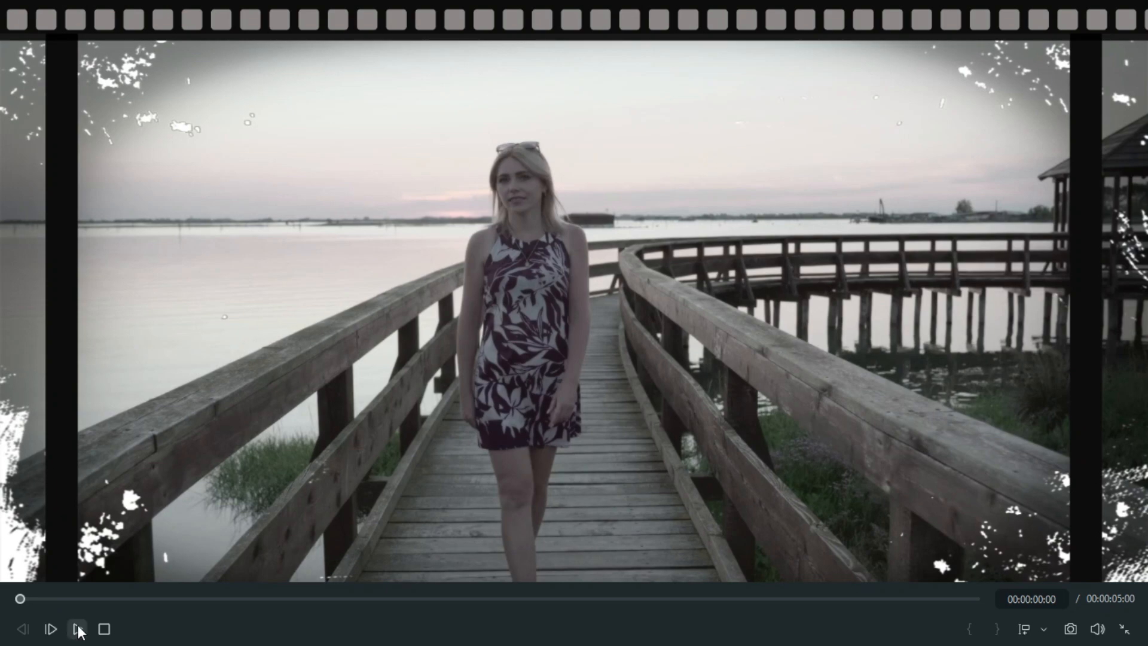
click(77, 629)
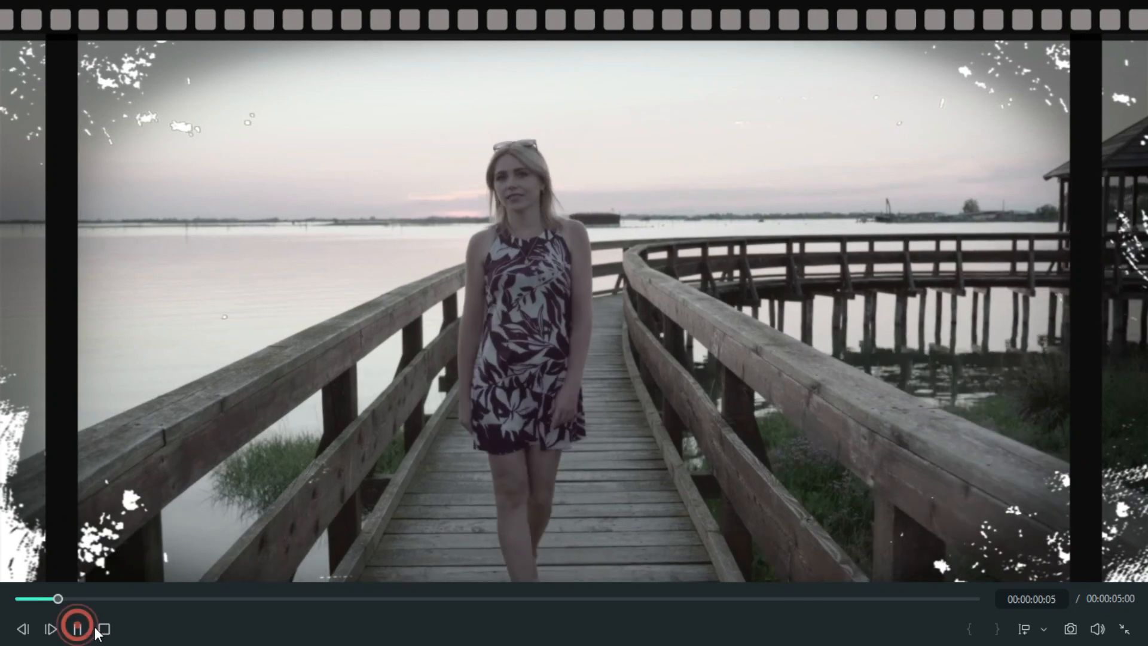
click(104, 628)
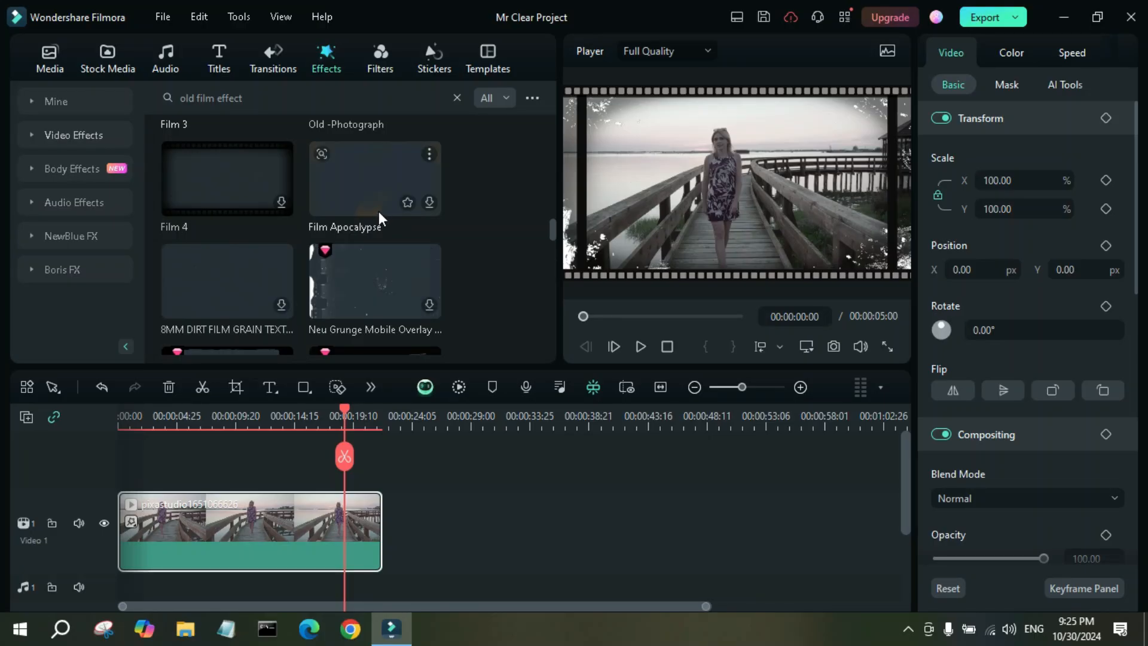
scroll(377, 240, down, 3)
scroll(372, 265, down, 5)
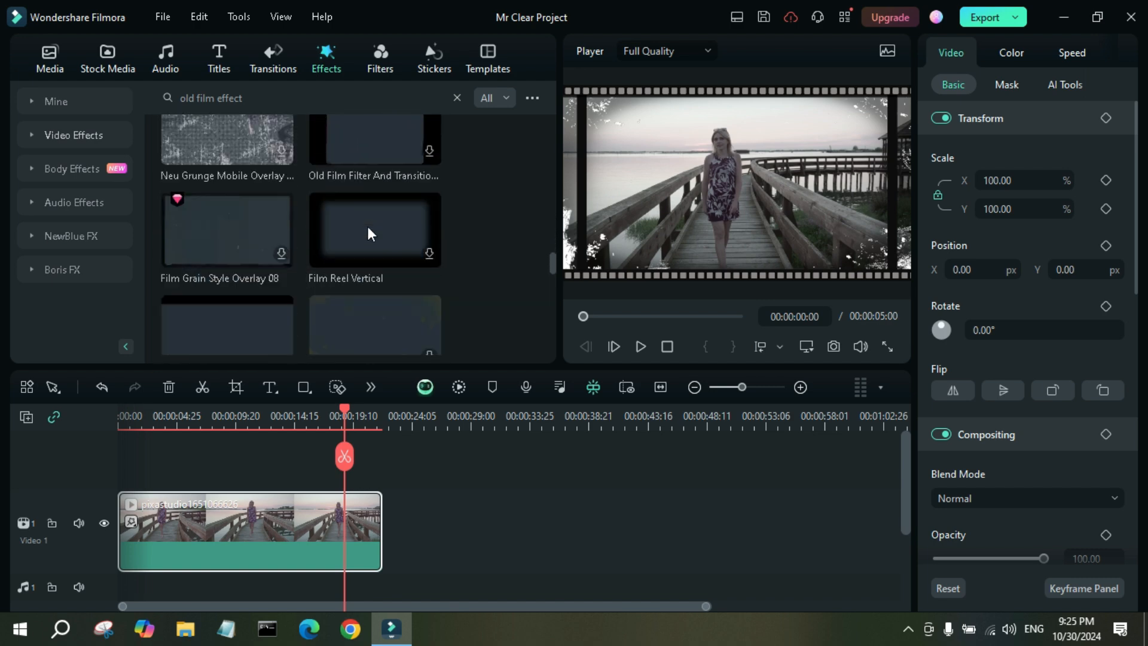
scroll(368, 225, down, 5)
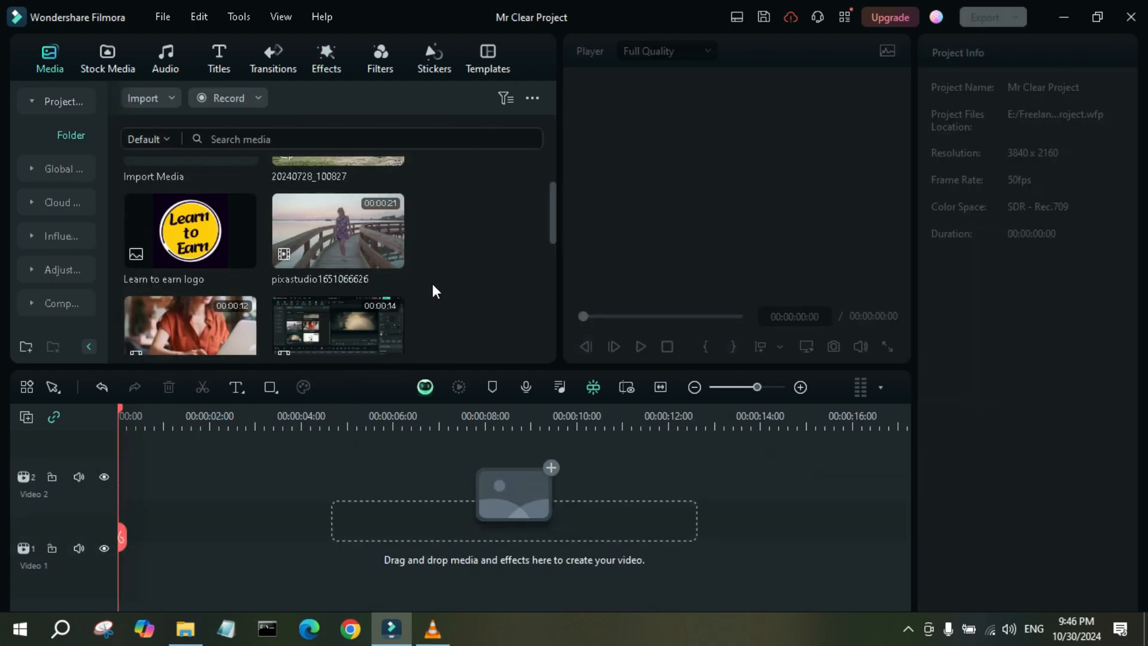
- Place the 20240728_100827 clip on Video 1 and the Learn to earn logo on Video 2, extended to the clip's length
scroll(419, 288, up, 3)
drag(330, 238, 311, 263)
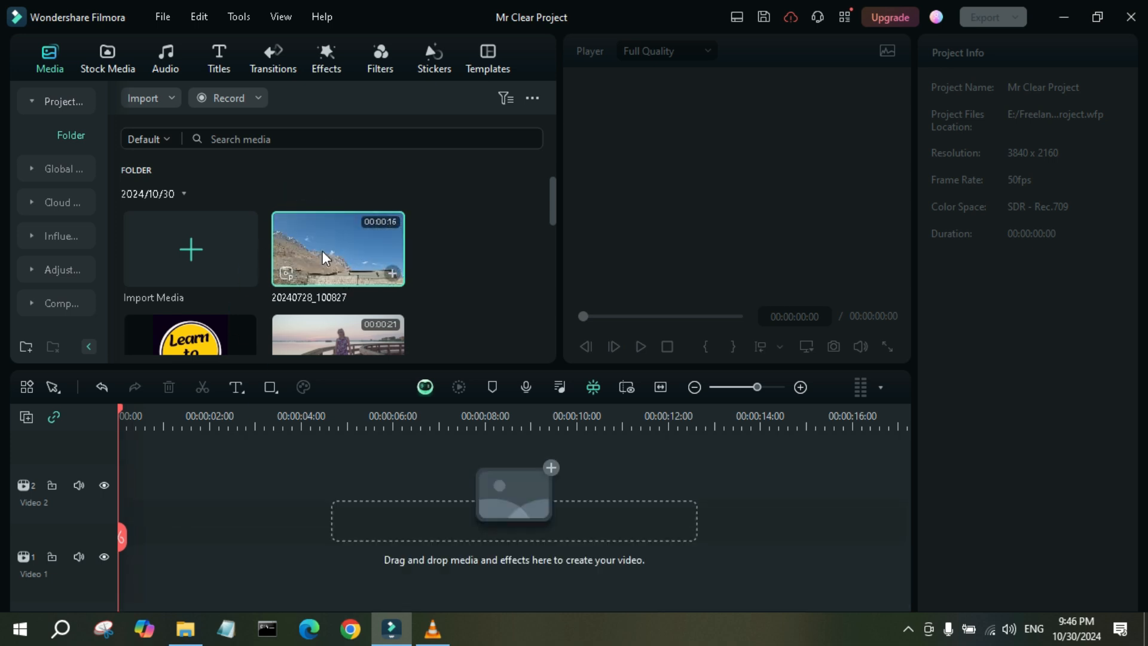
drag(336, 252, 106, 553)
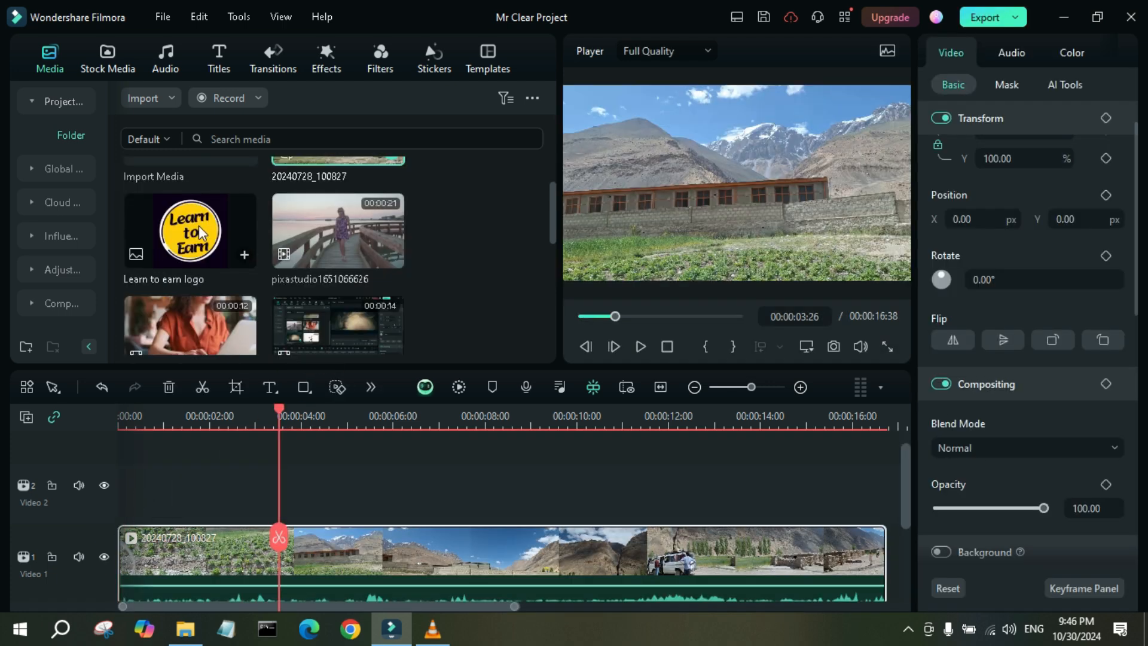
drag(201, 233, 135, 508)
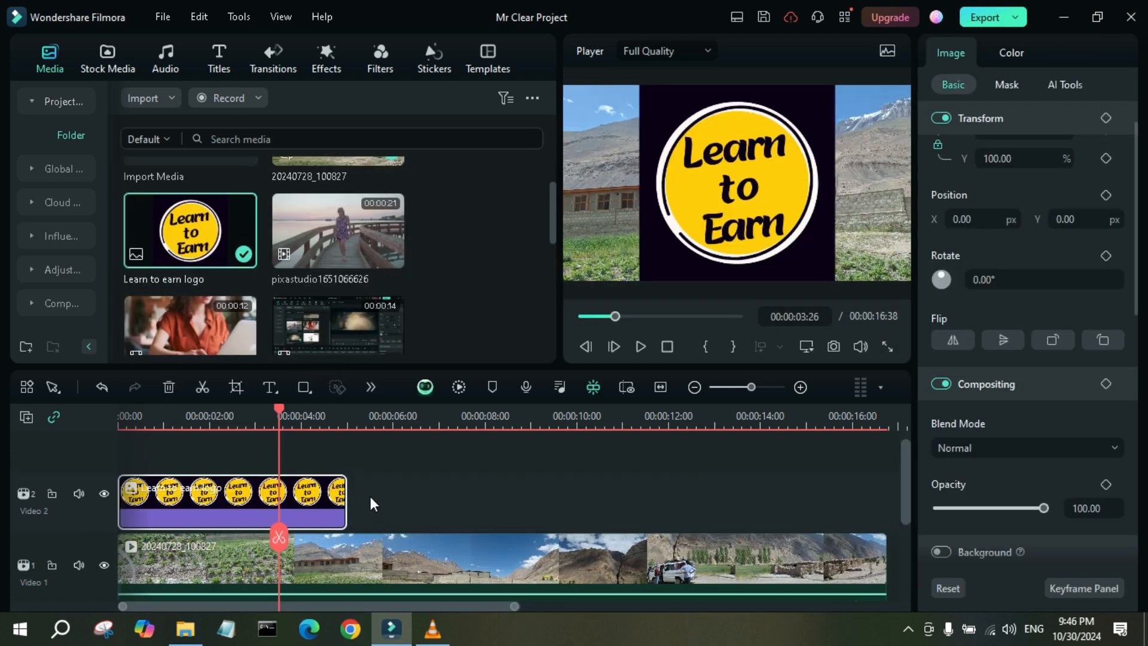
drag(340, 495, 765, 490)
- Shrink the logo to about 31.29% and position it in the upper-right corner of the video frame
click(755, 162)
drag(644, 280, 712, 190)
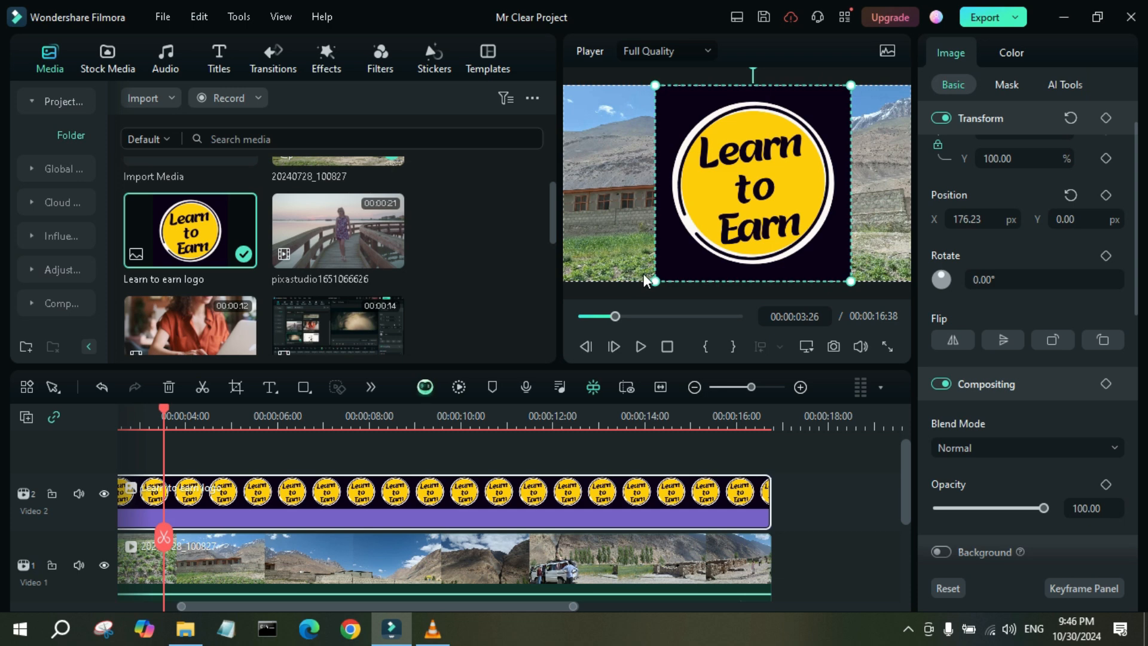
drag(655, 280, 829, 161)
drag(828, 162, 855, 147)
drag(817, 126, 891, 114)
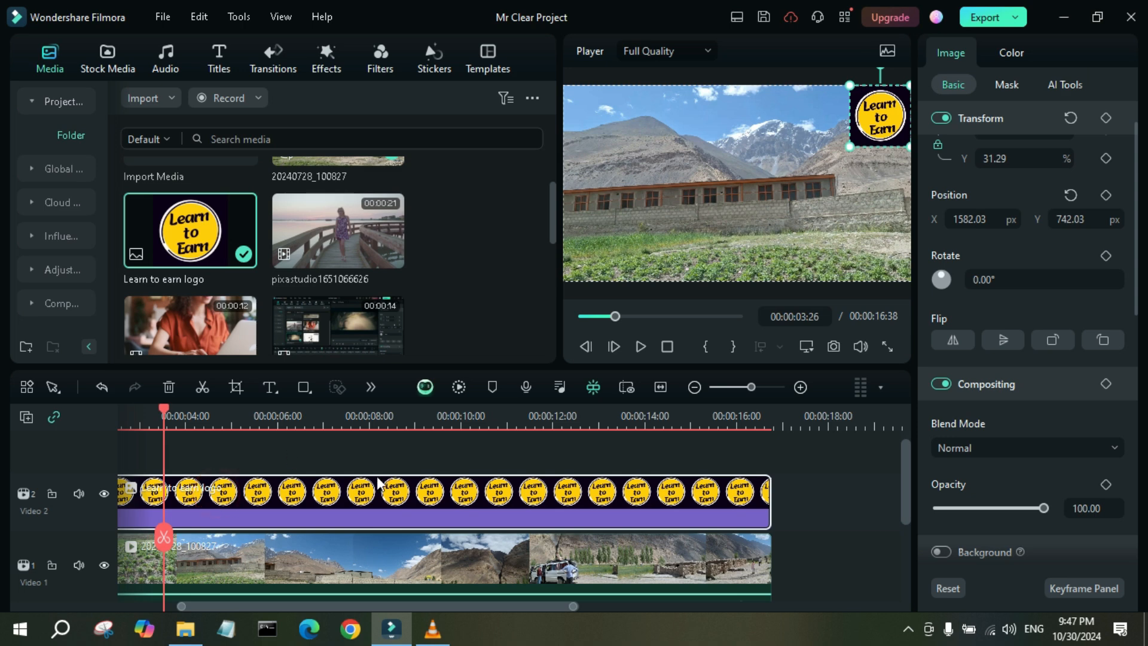
- Add a Transform keyframe to the logo at 00:00:00:00
scroll(170, 557, left, 5)
click(169, 562)
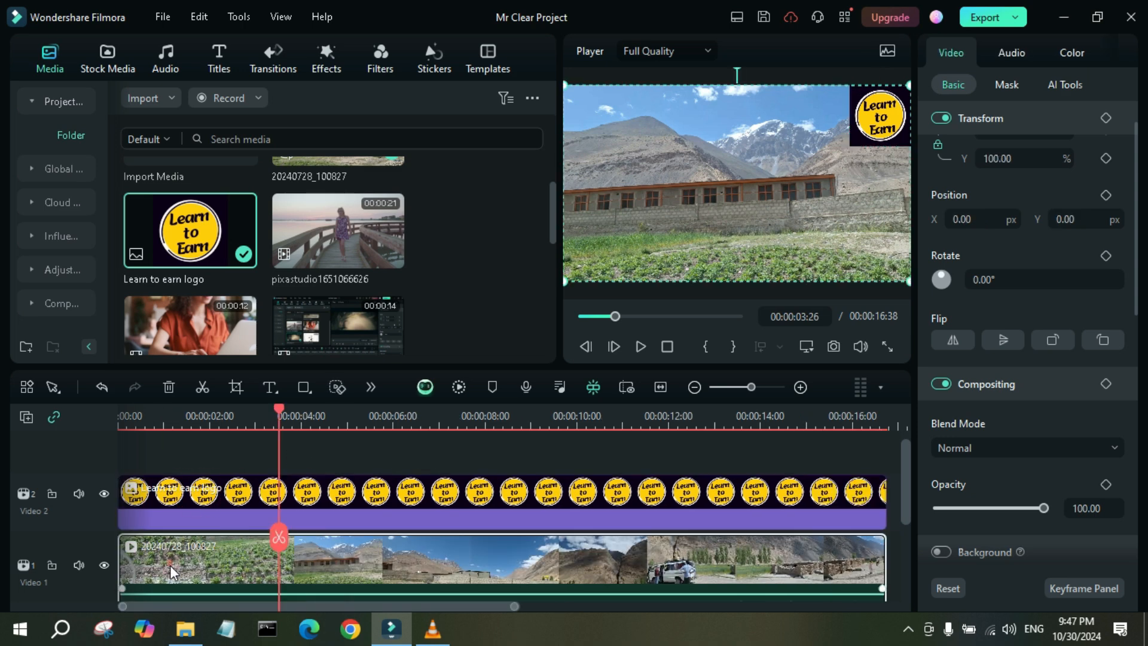
click(192, 499)
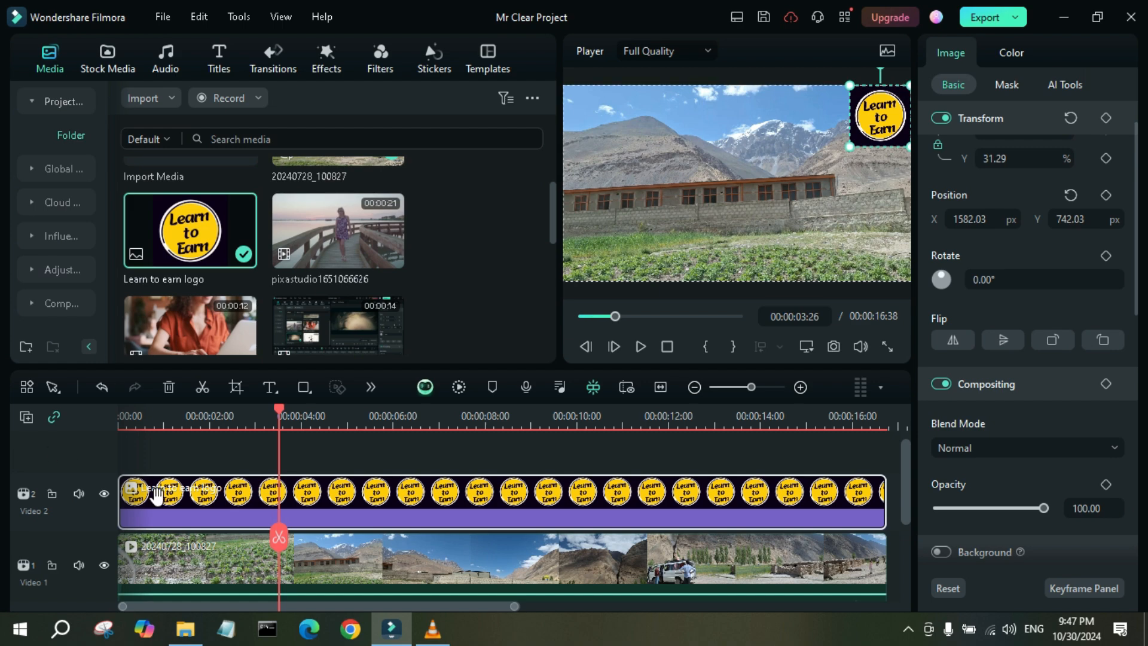
drag(275, 540, 164, 540)
key(End)
key(Home)
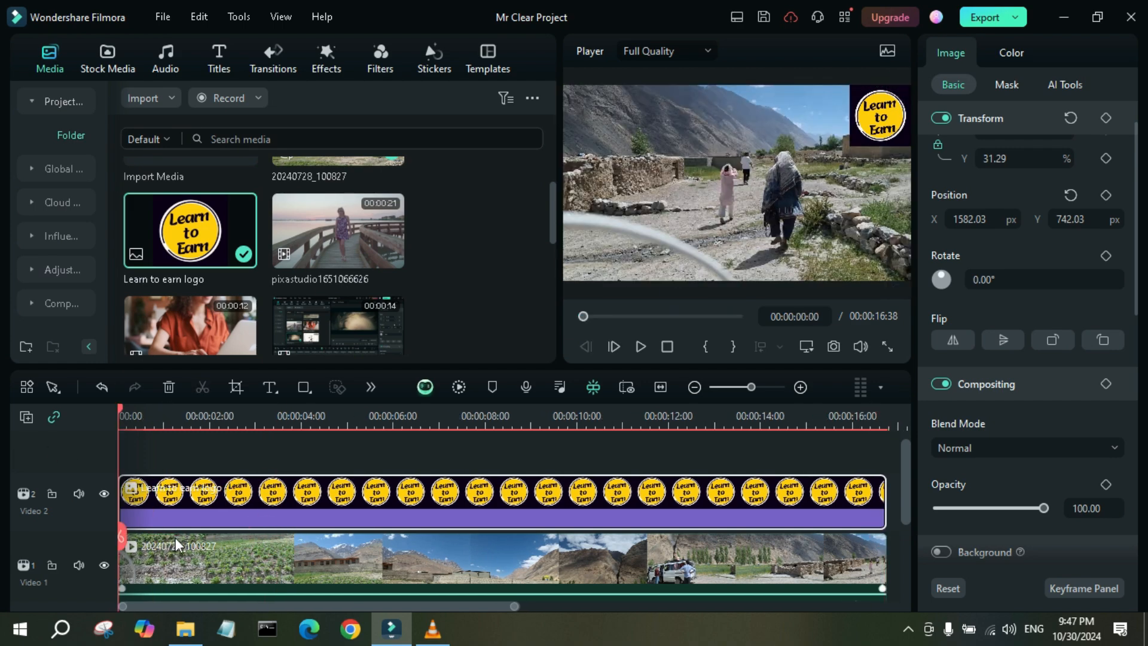
scroll(1104, 114, up, 1)
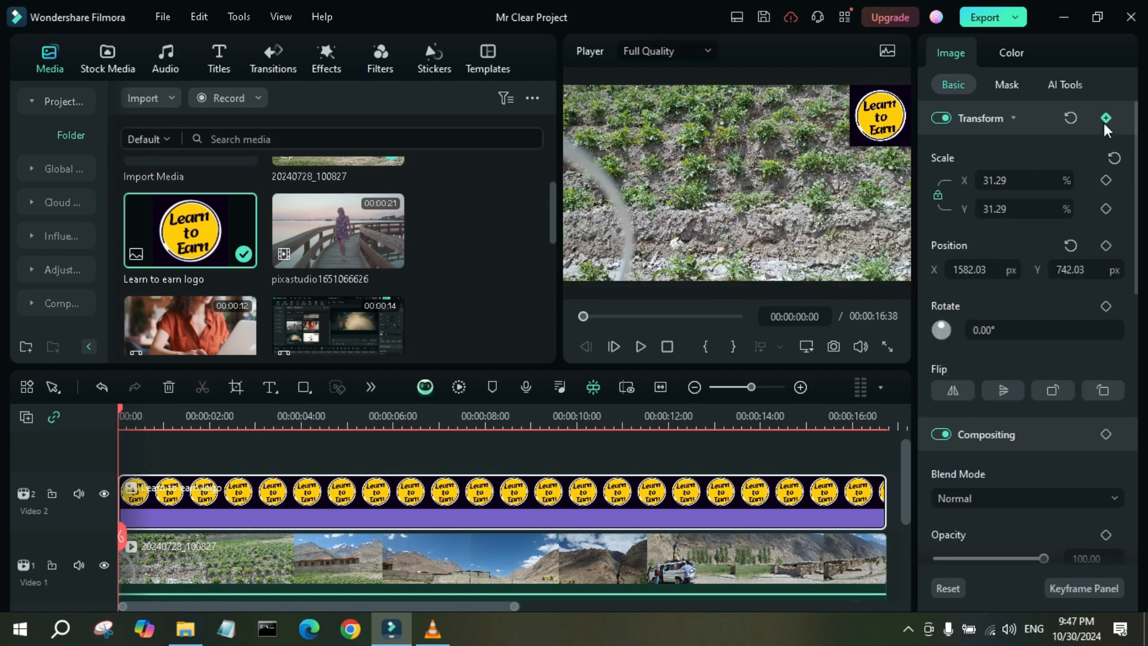
click(1104, 118)
- Add a Transform keyframe to the logo at 00:00:02:00 with the scale at 27.29% and the rotation at 180°
drag(119, 540, 209, 542)
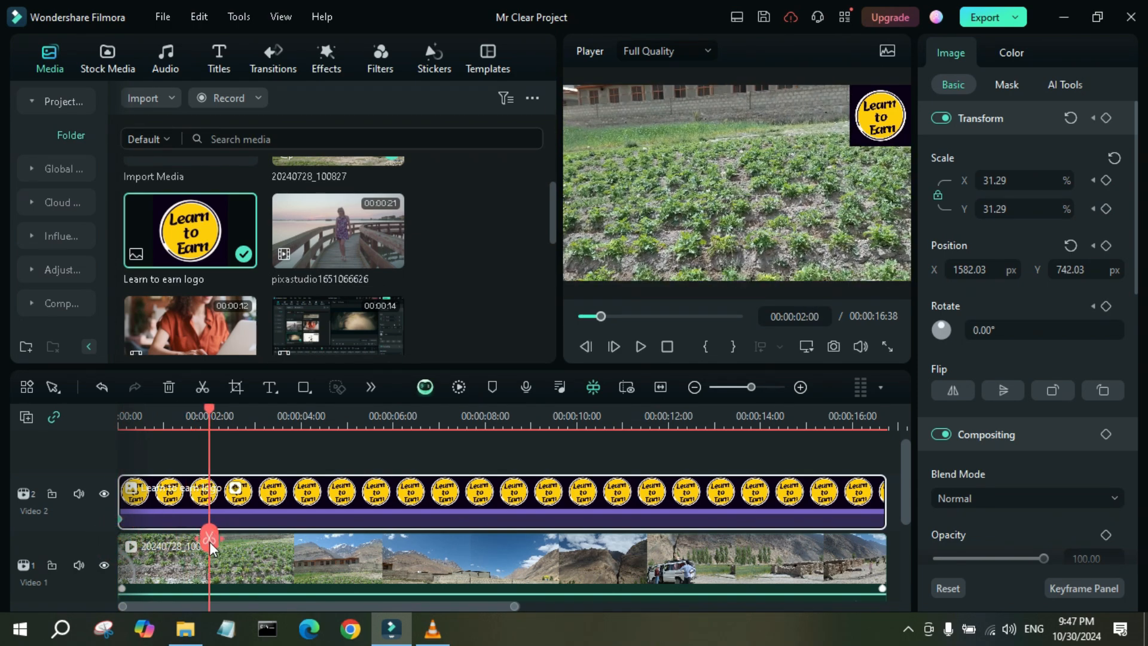
click(1106, 118)
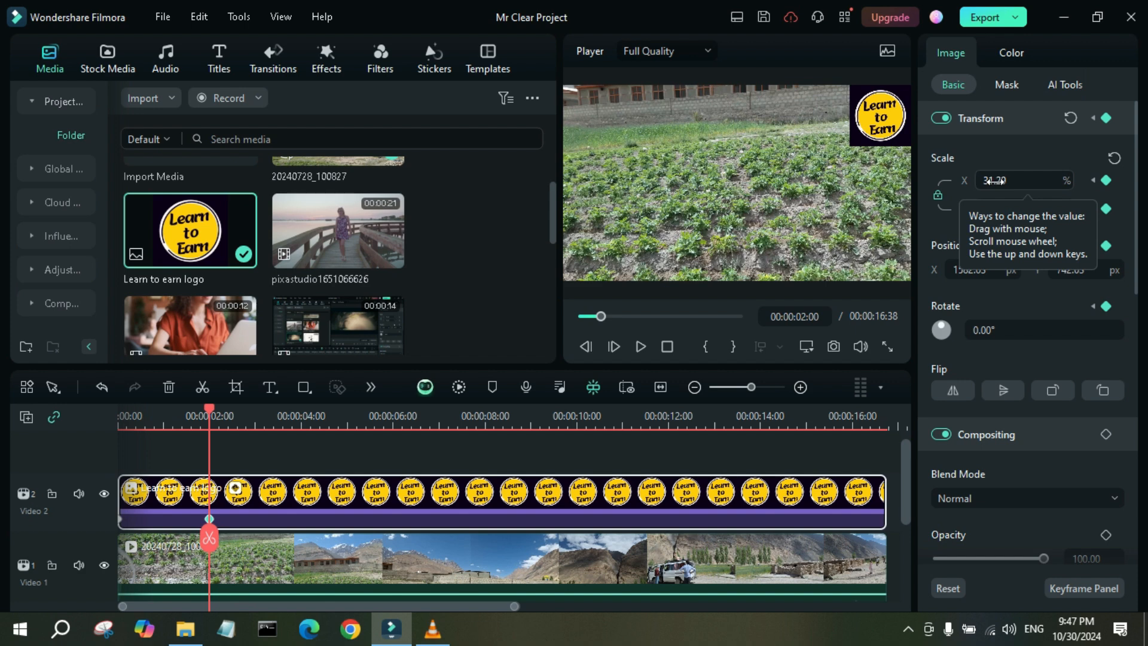
drag(994, 181, 970, 181)
drag(1000, 180, 1007, 180)
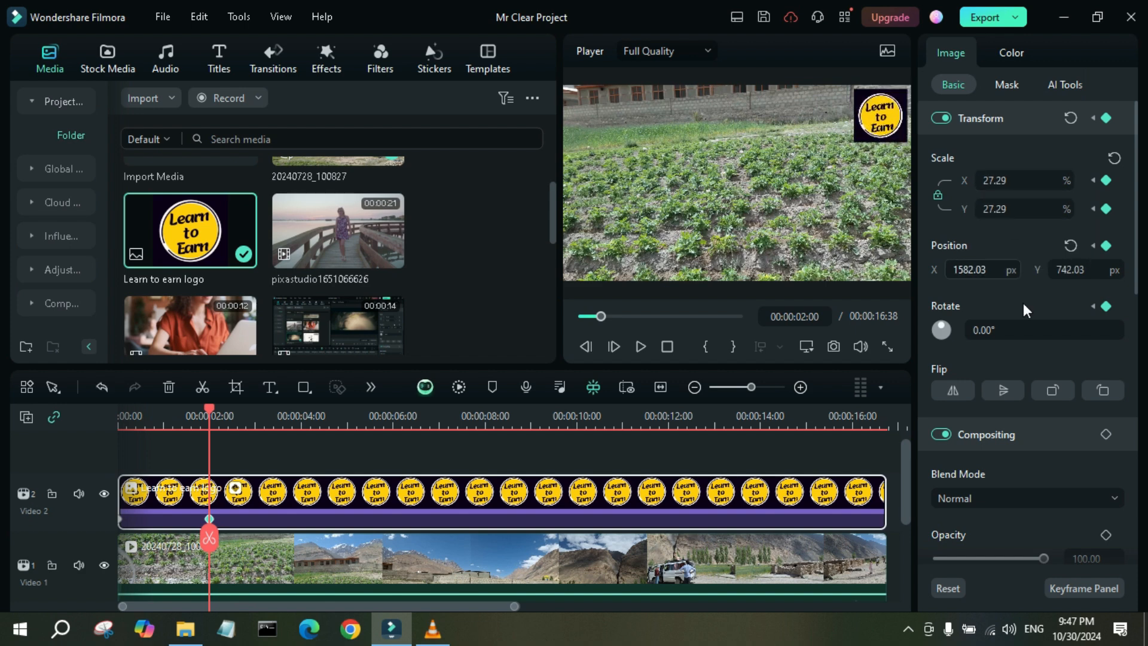
click(982, 330)
text(1)
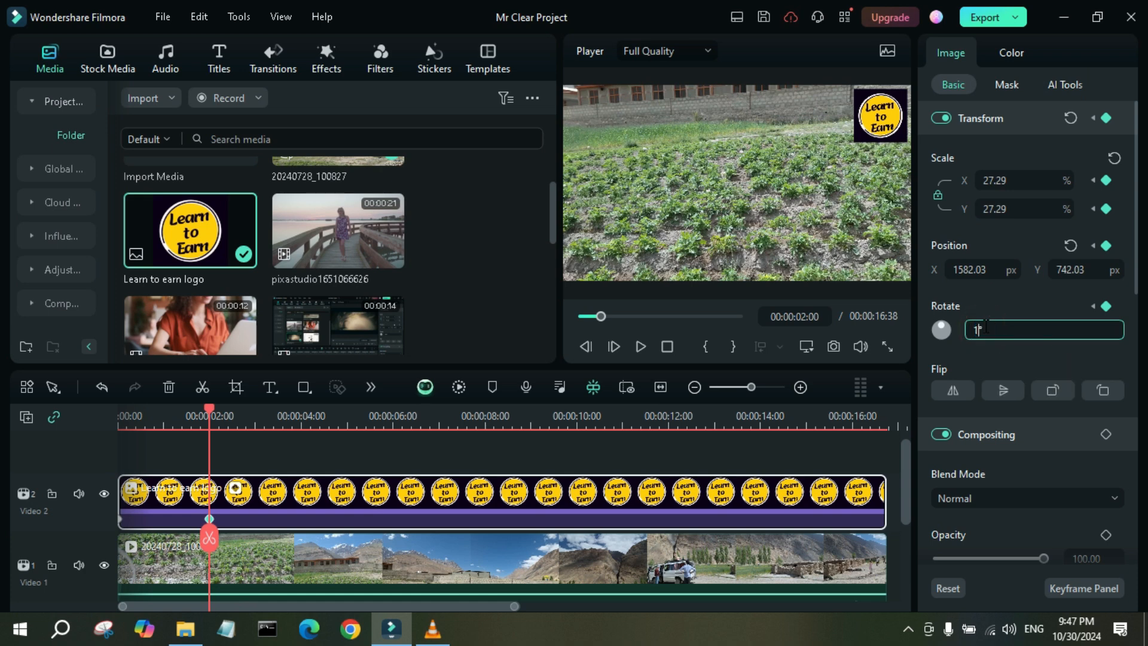
text(80)
key(Return)
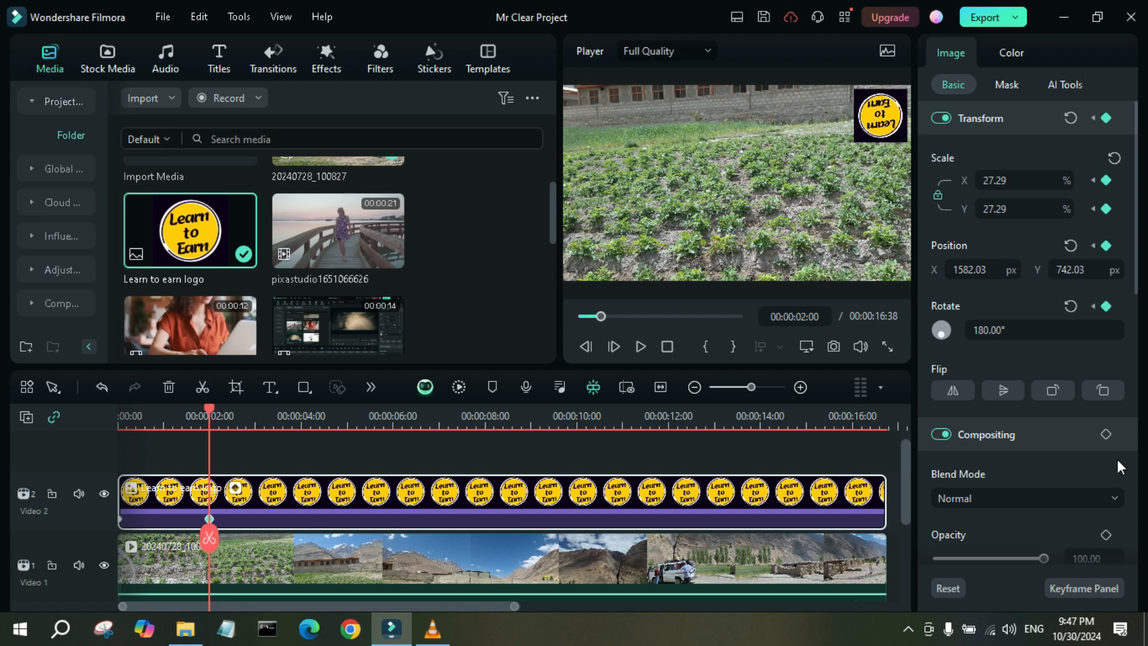
- Add an opacity keyframe to the logo at 00:00:02:00 and set its opacity to 80
scroll(1117, 459, down, 2)
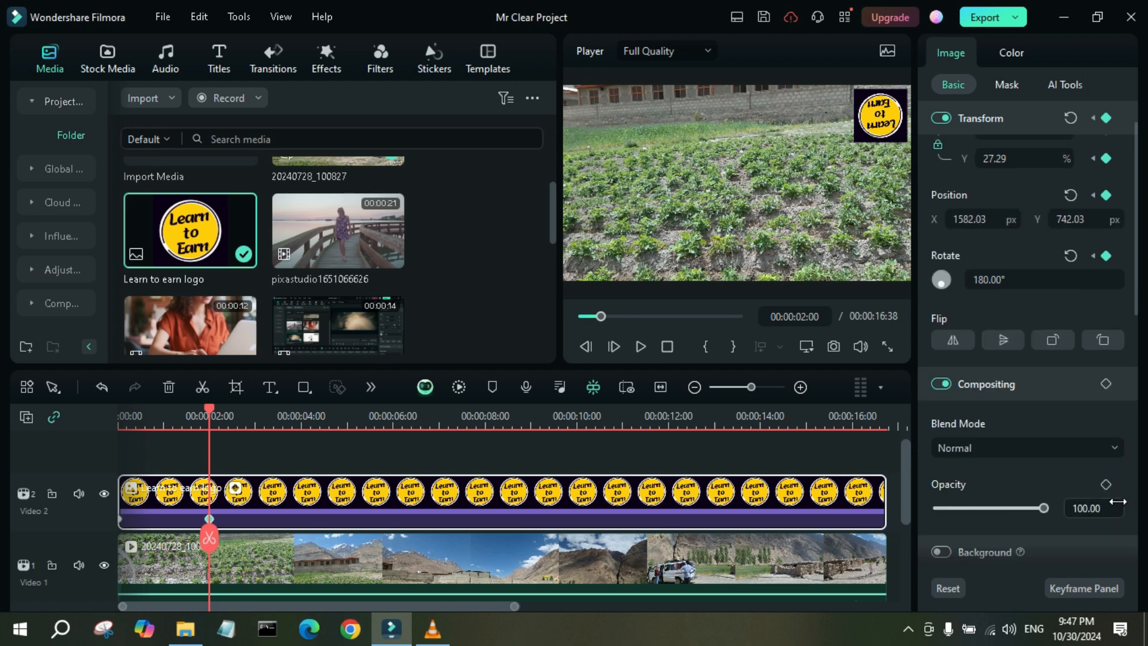
scroll(1090, 515, down, 2)
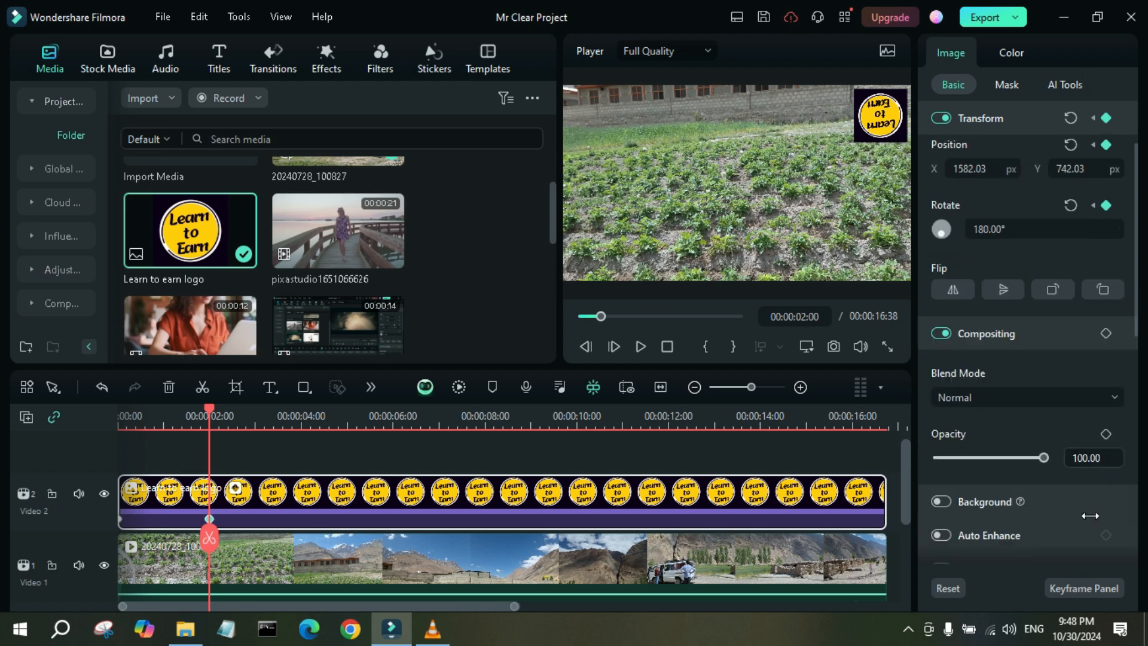
click(1106, 435)
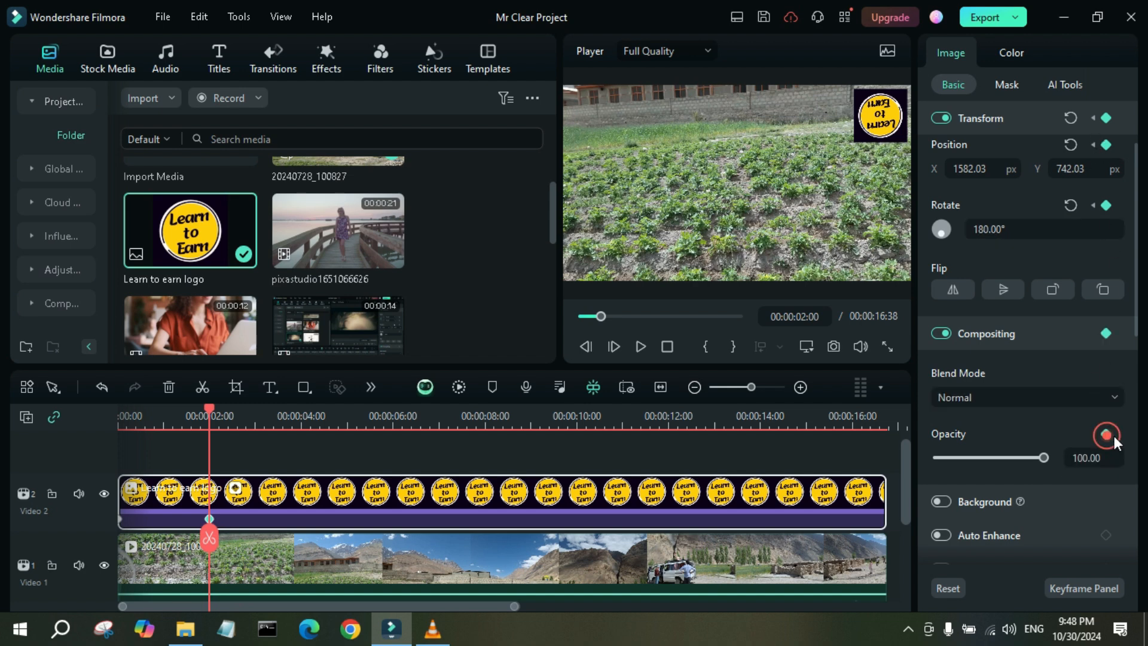
click(1090, 457)
text(80)
key(Return)
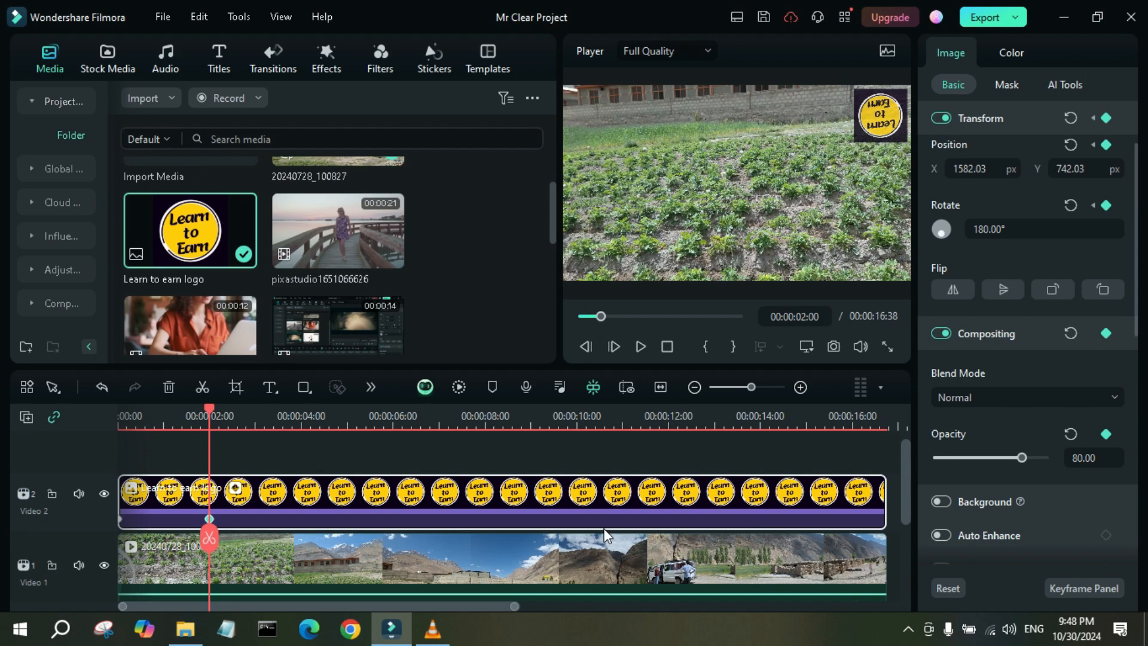
- Play the logo animation from the beginning of the timeline, then replay it from the start
click(667, 347)
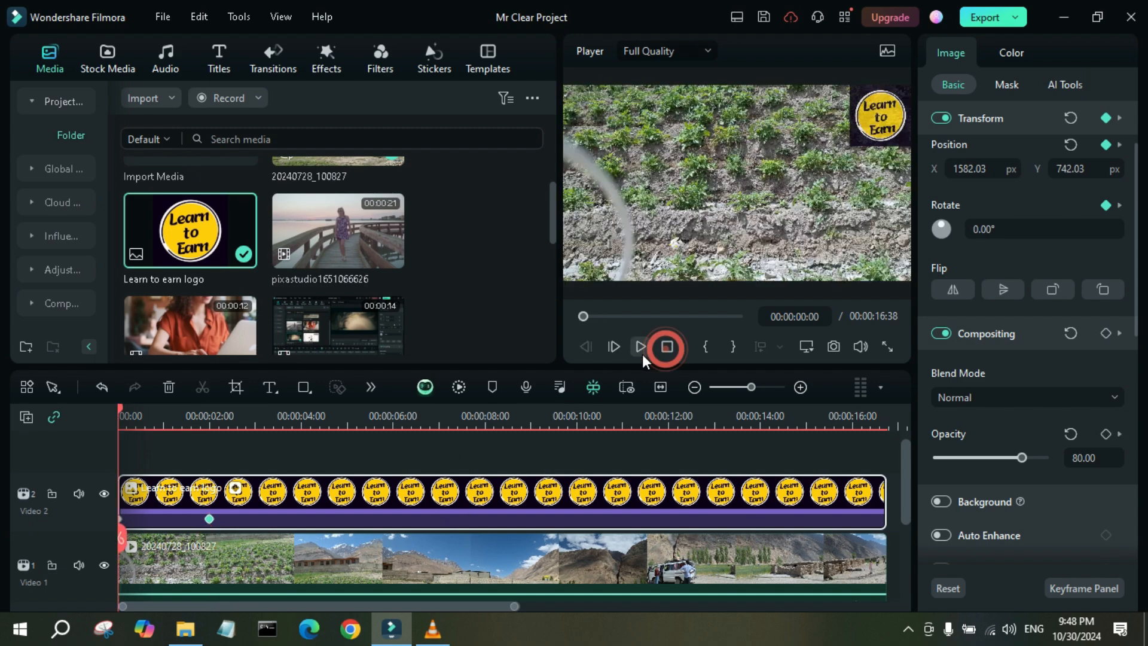
click(640, 346)
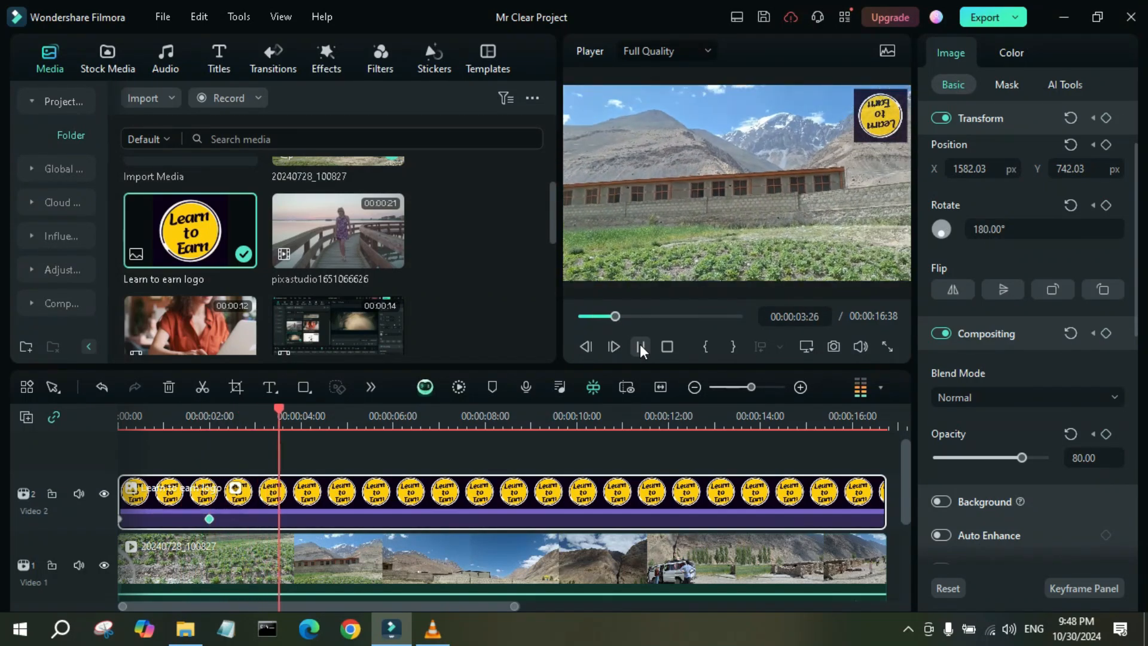
click(640, 346)
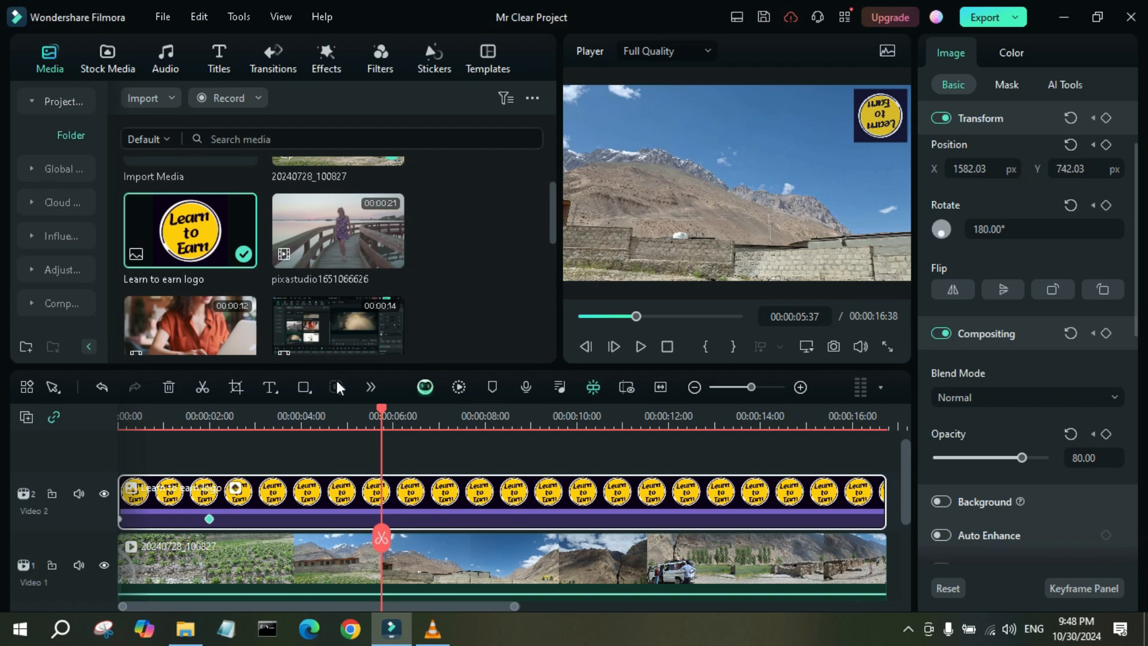
key(Home)
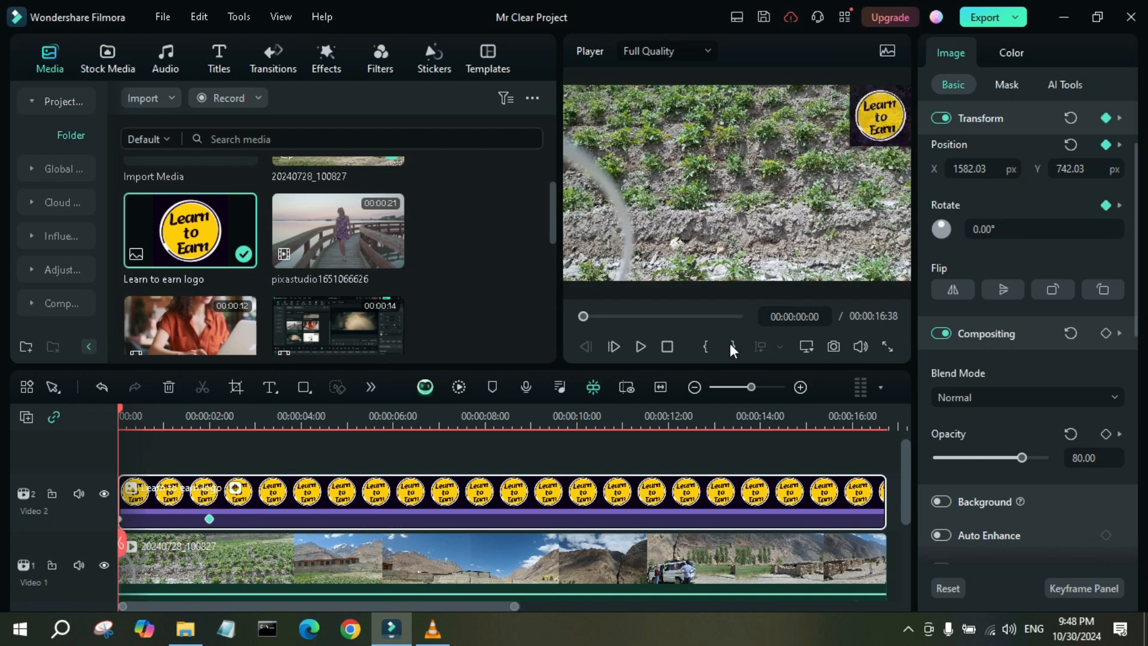
click(636, 346)
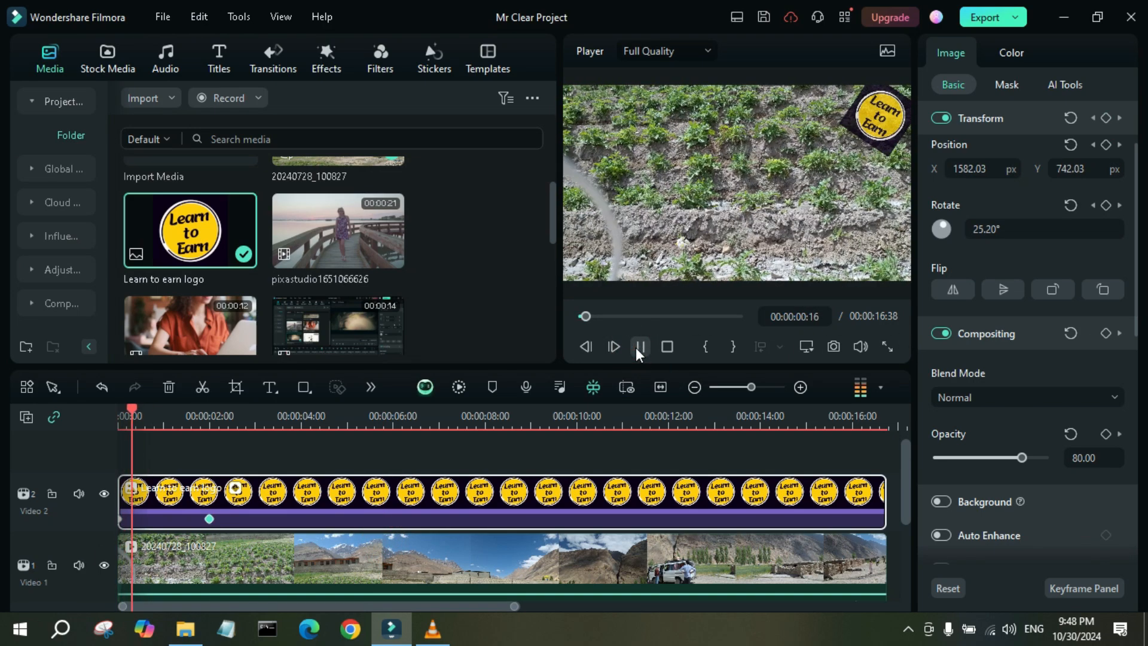
- Add a Transform keyframe to the logo at 00:00:04:00 with the scale at 35.29% and the rotation at 0°
drag(199, 531, 303, 541)
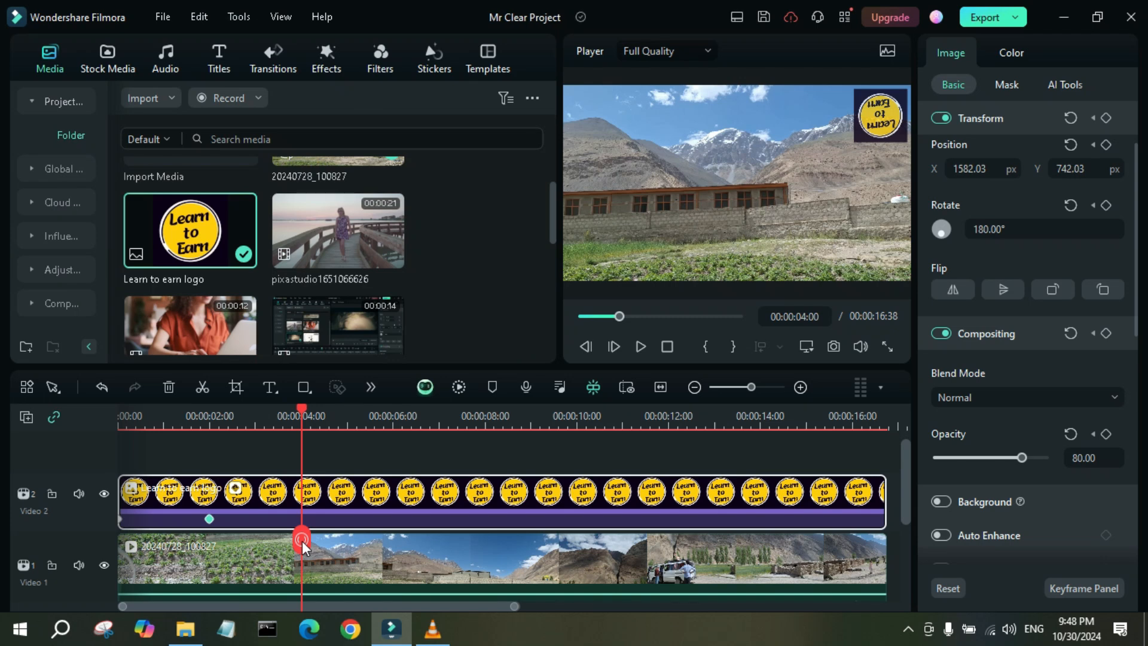
scroll(1126, 160, up, 1)
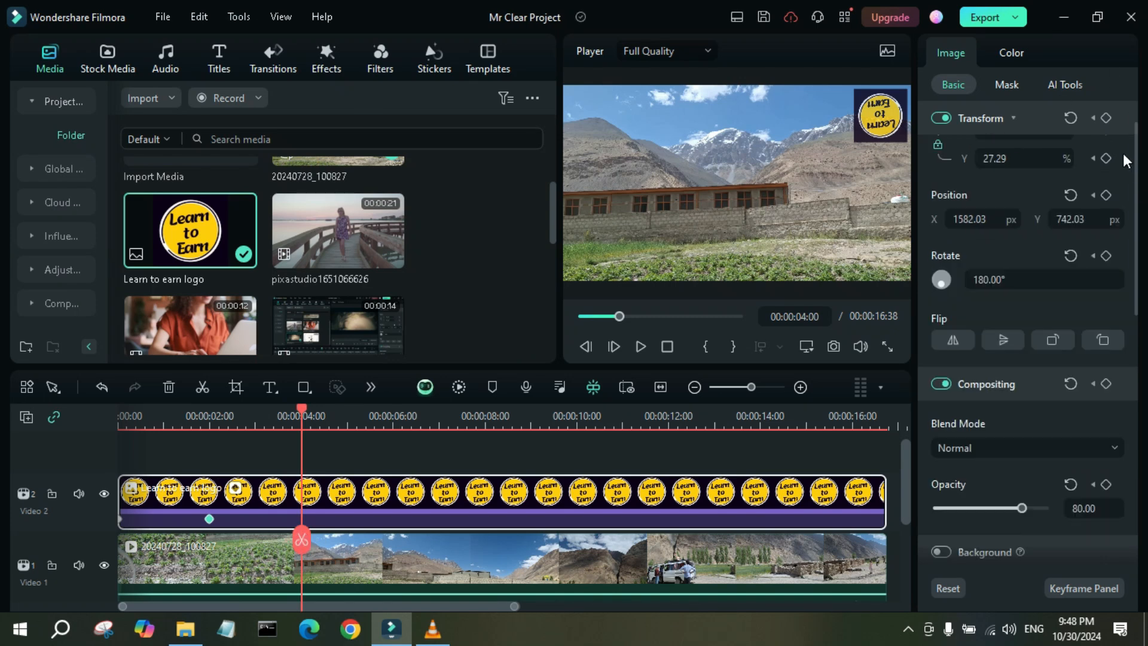
scroll(1107, 132, up, 1)
click(1107, 118)
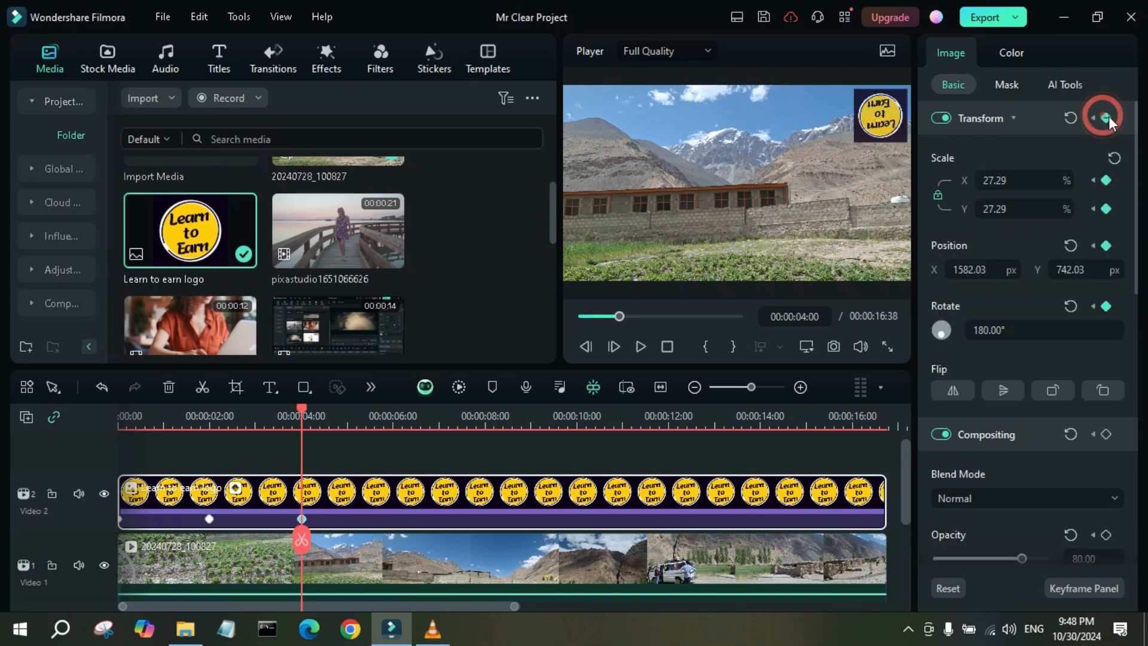
click(998, 182)
drag(1004, 183, 1000, 182)
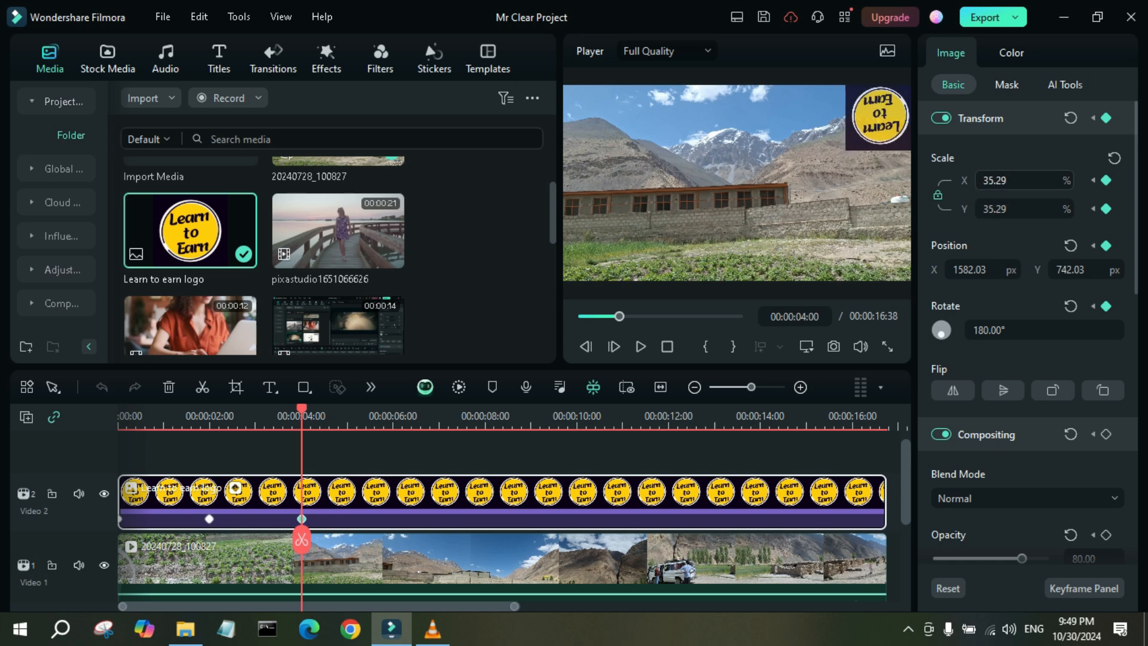
click(988, 330)
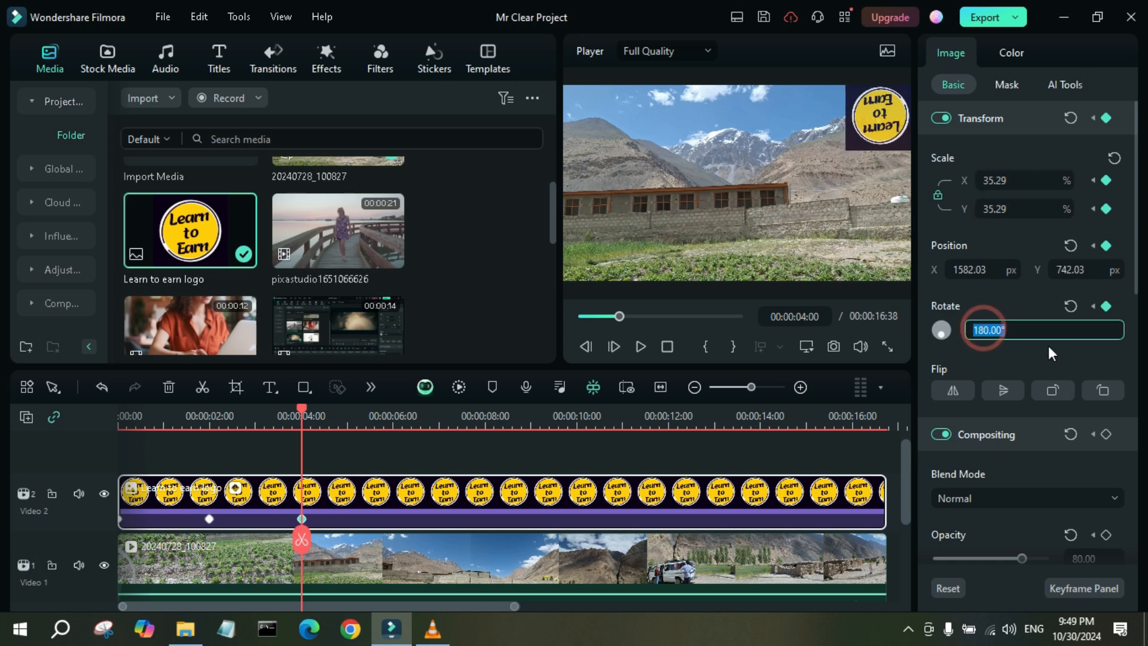
text(0)
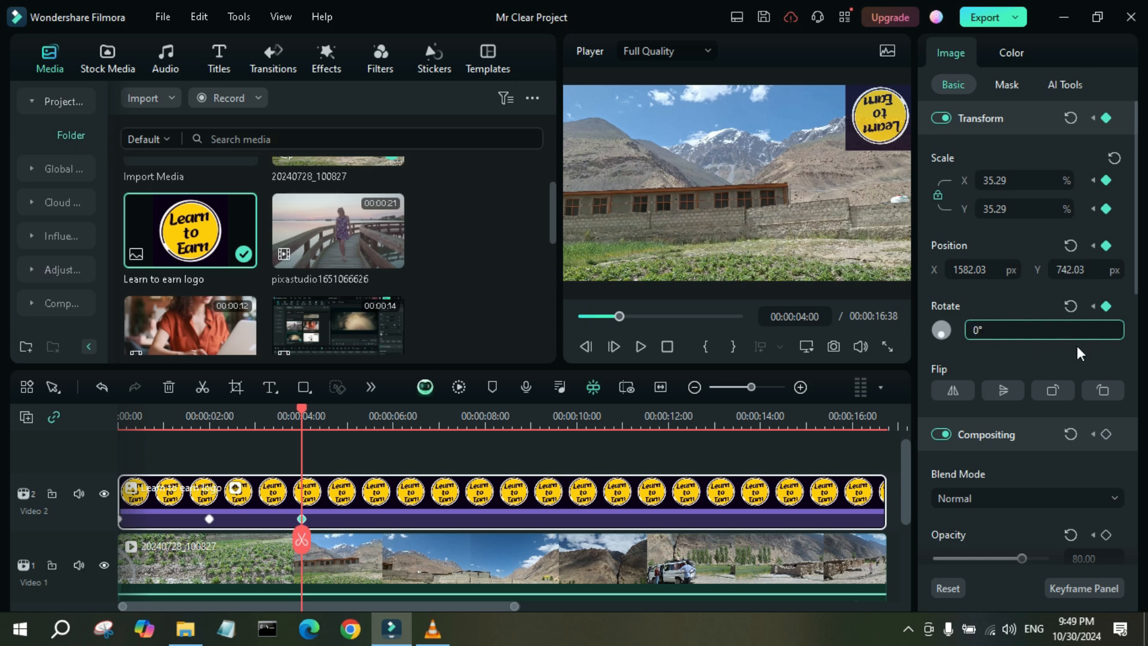
click(1098, 351)
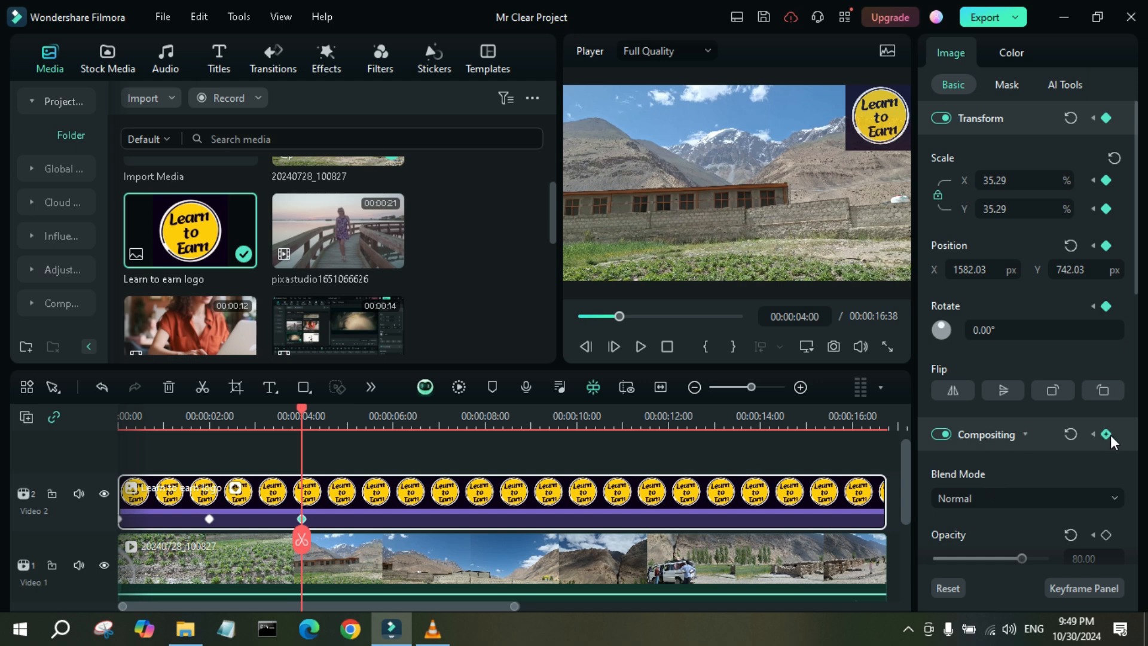
- Add an opacity keyframe to the logo at 00:00:04:00 and set its opacity to 100
scroll(1098, 504, down, 1)
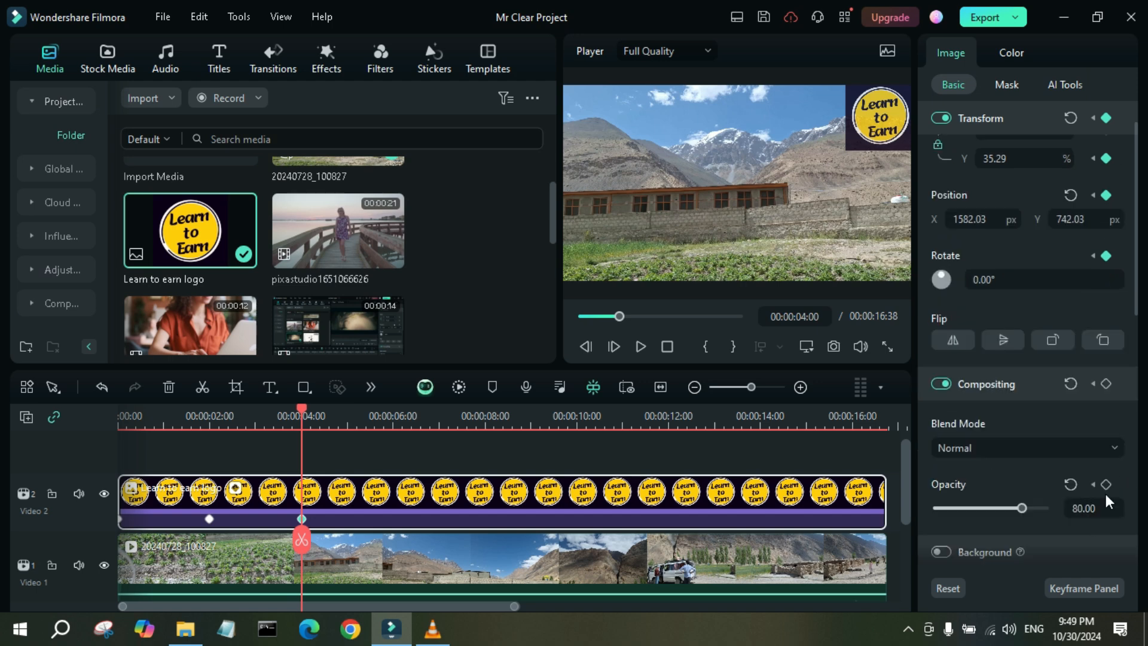
click(1108, 482)
click(1106, 483)
click(1086, 510)
text(100)
key(Return)
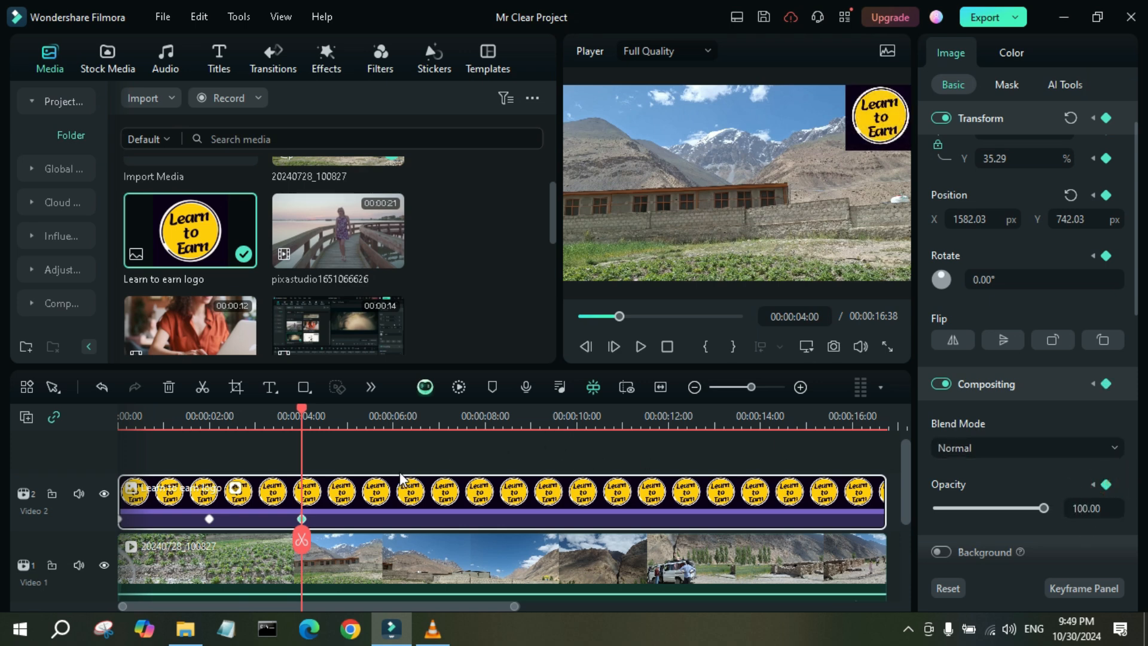
- Play the logo animation full screen from the beginning of the timeline, then stop playback
click(668, 347)
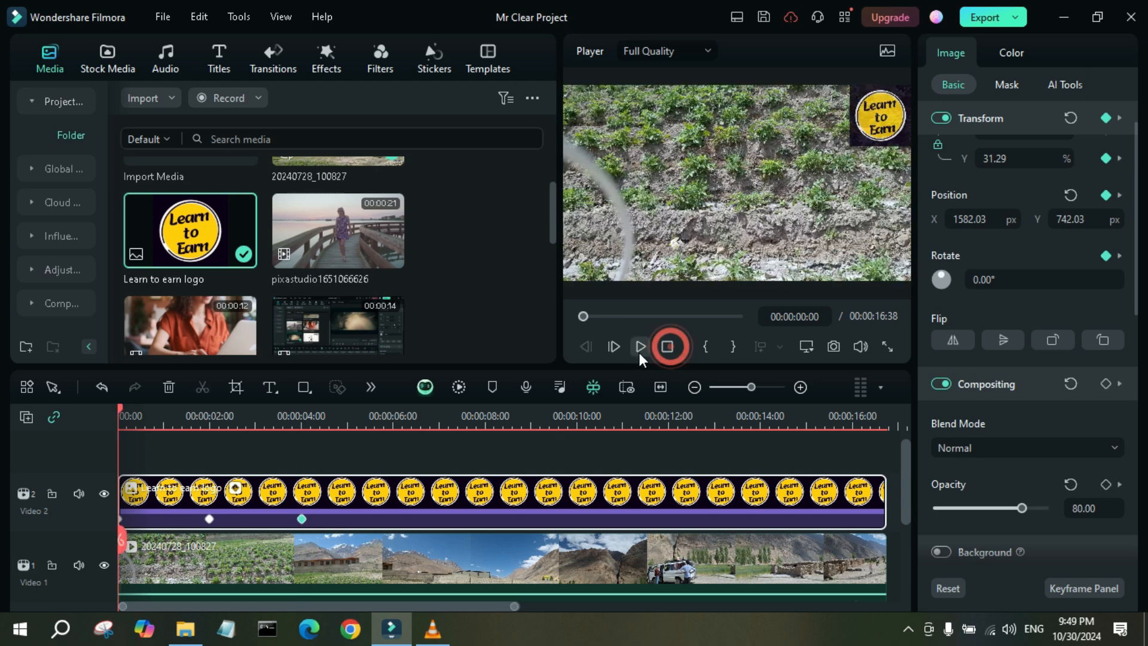
click(893, 346)
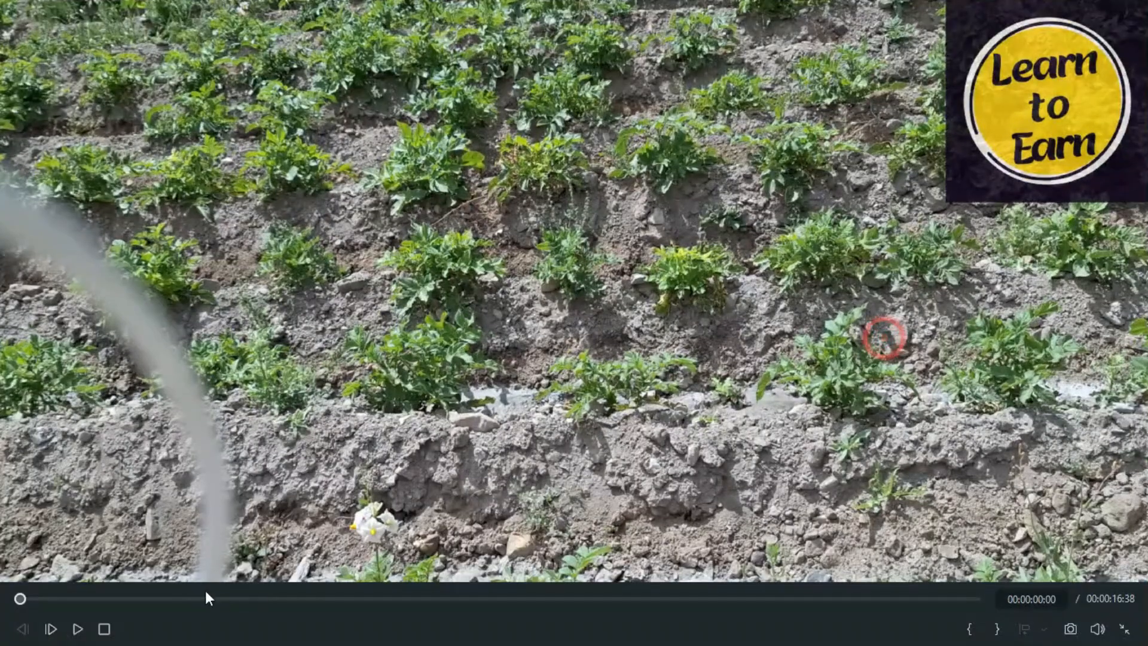
click(72, 628)
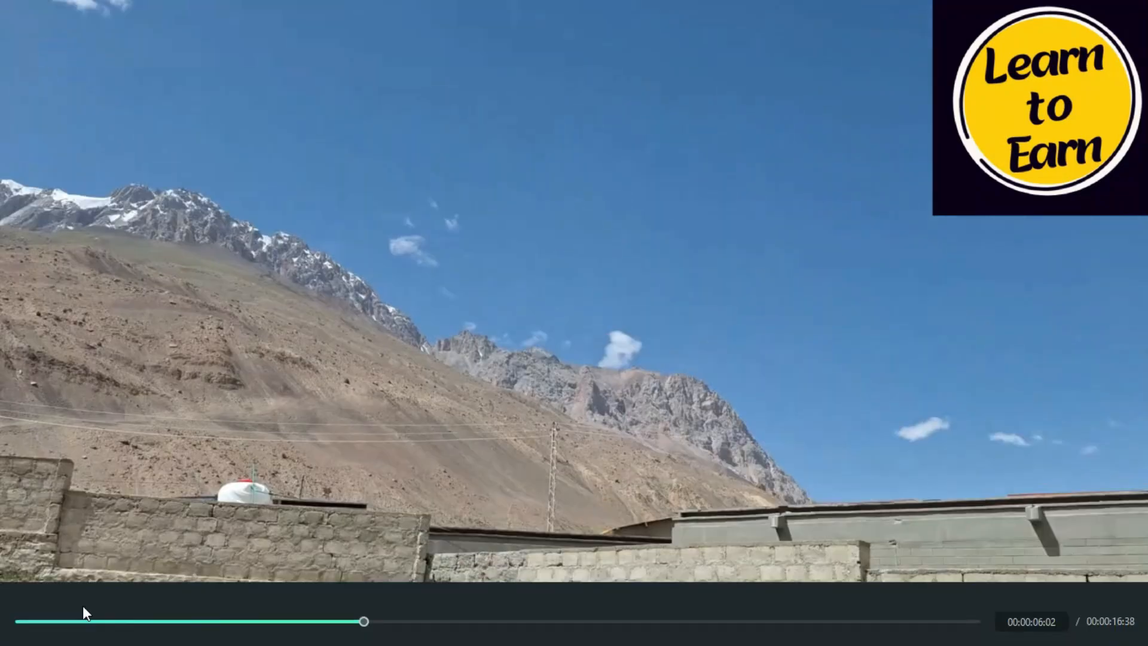
click(99, 631)
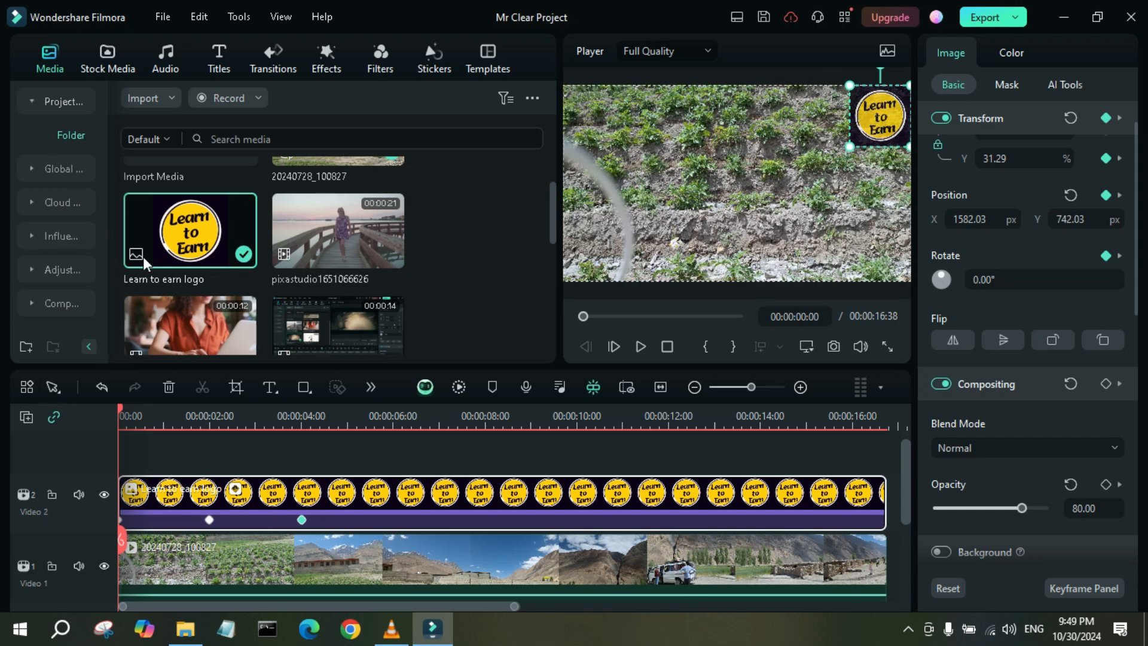
- Place a second copy of the Learn to earn logo on a new track at the timeline start and scale it to about 31.29%
scroll(292, 338, up, 3)
scroll(230, 329, down, 3)
drag(186, 224, 128, 469)
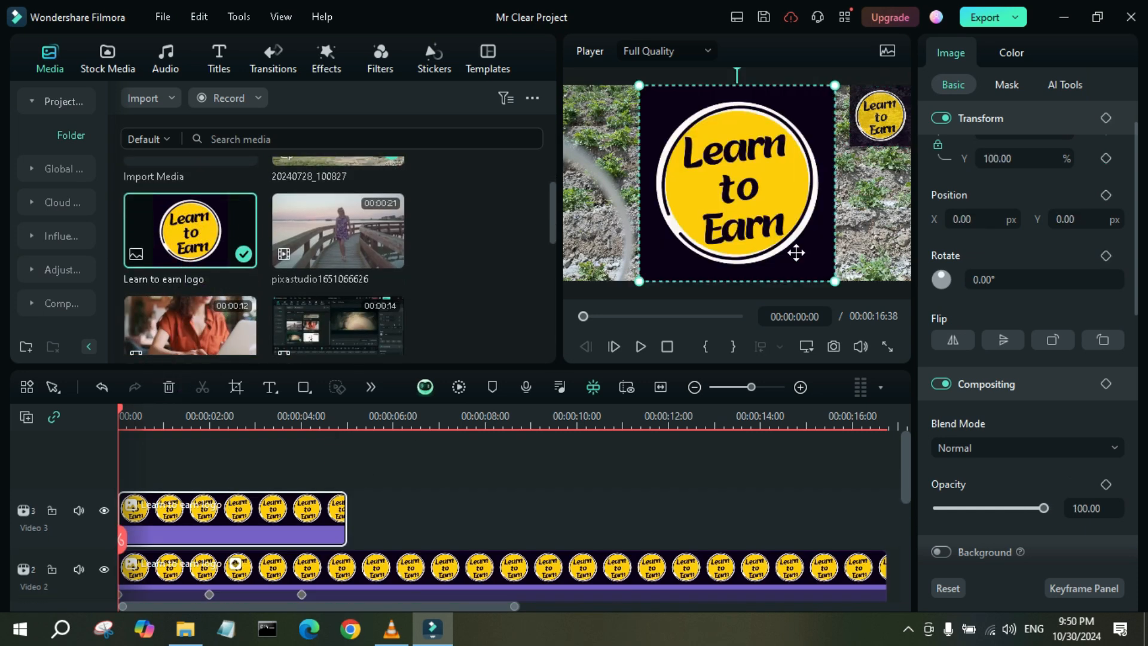
drag(833, 282, 701, 146)
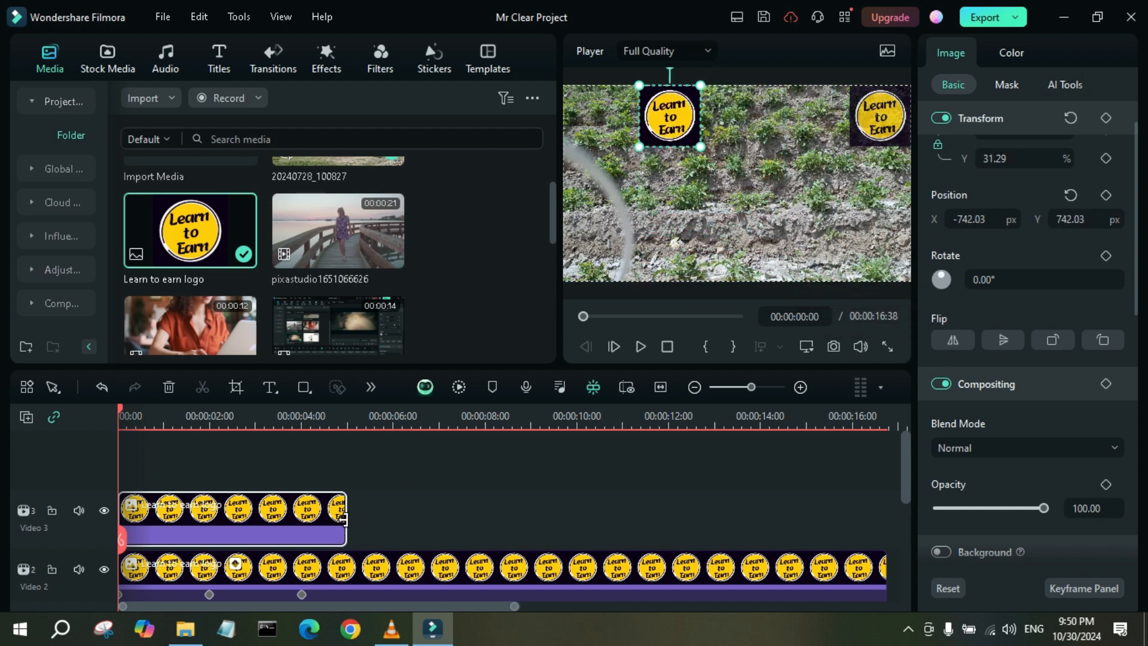
- Extend the second logo clip to the end of the landscape video and position the logo near the frame's centre, at about X 111.30, Y 0.00 px
drag(344, 518, 759, 528)
drag(506, 606, 458, 602)
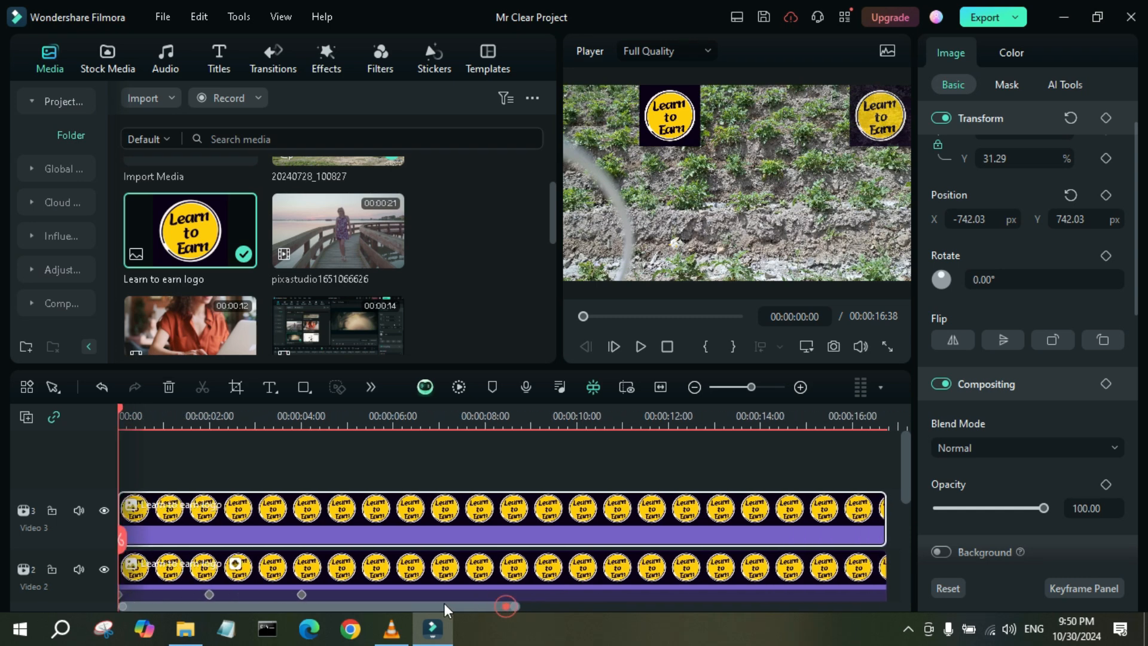
drag(675, 114, 750, 184)
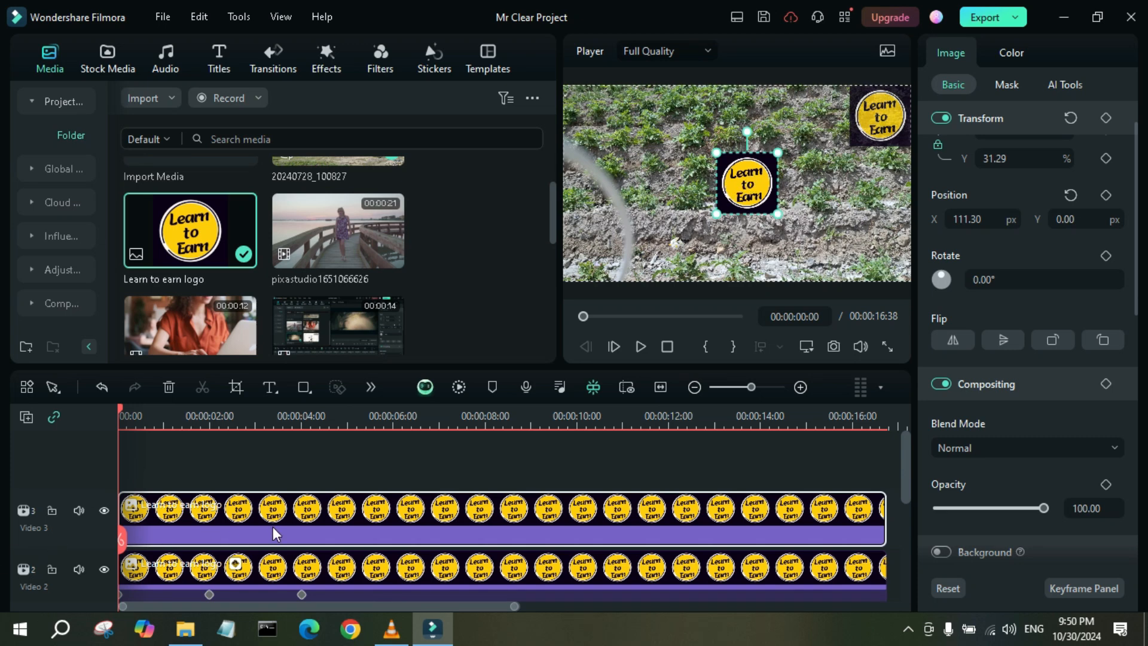
- Add a Transform keyframe to the second logo at 00:00:00:00
scroll(381, 476, down, 1)
scroll(361, 474, up, 1)
click(1107, 117)
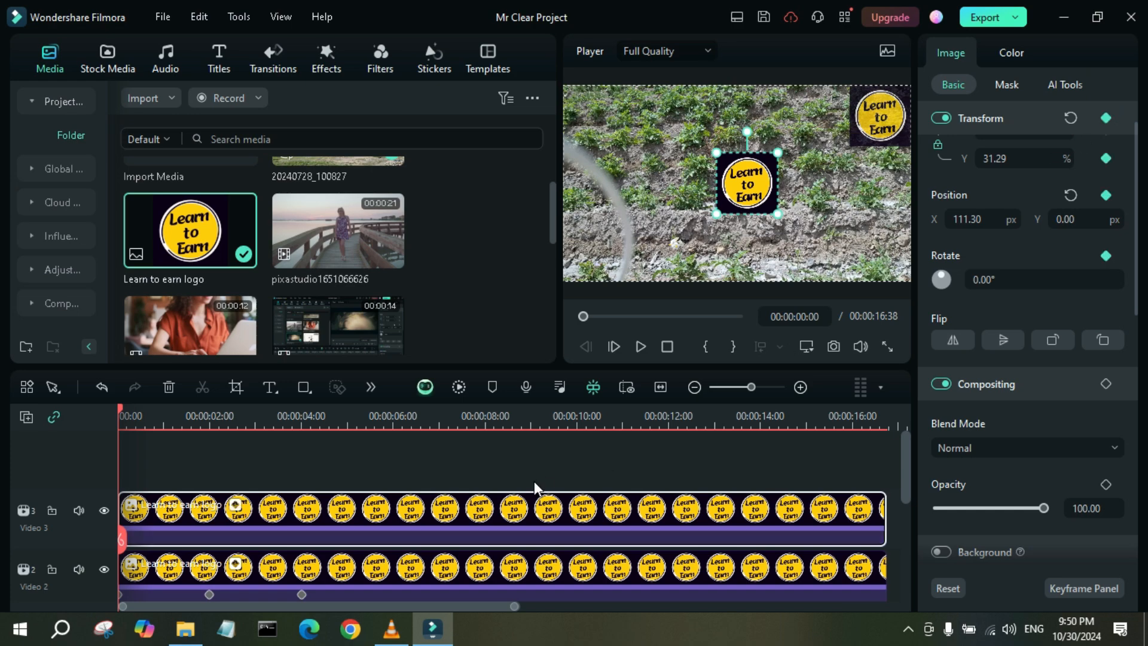
- Add a Transform keyframe to the second logo at 00:00:02:00 with the scale at 52.29%, then return the playhead to the start
drag(124, 545, 209, 548)
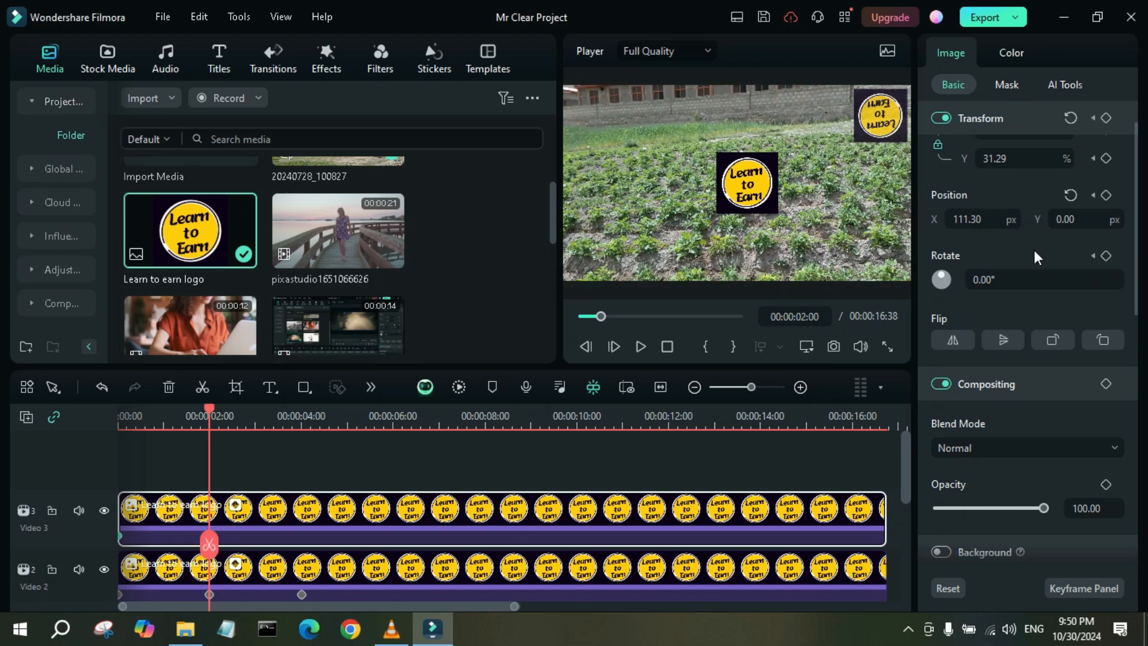
click(1105, 118)
scroll(953, 196, up, 1)
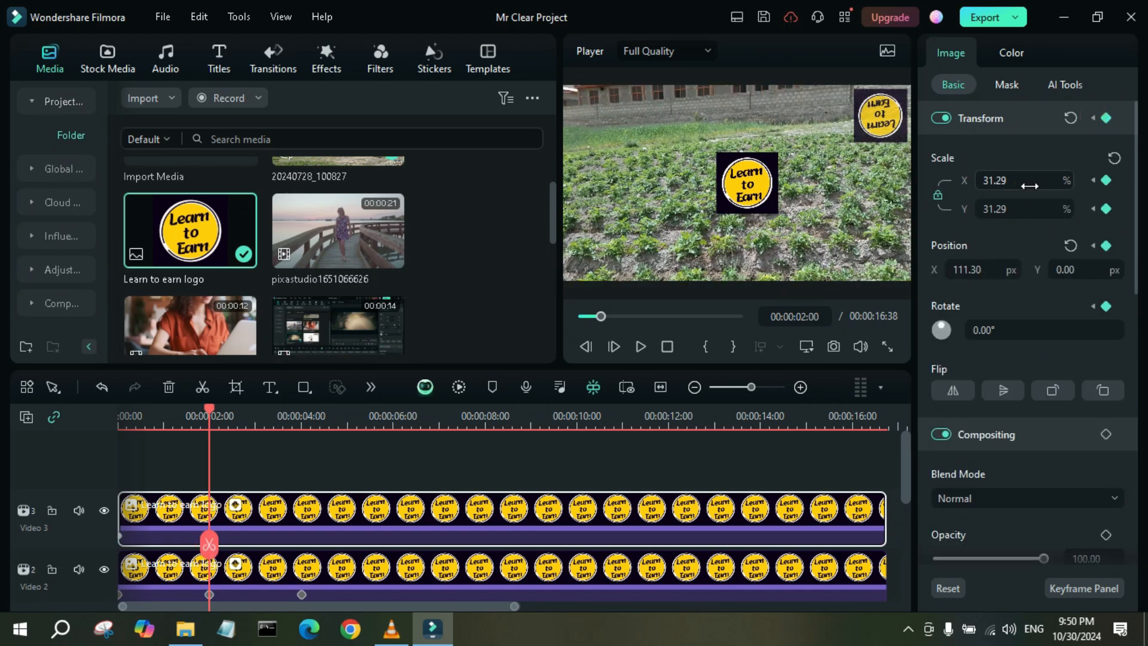
drag(1026, 185, 1046, 186)
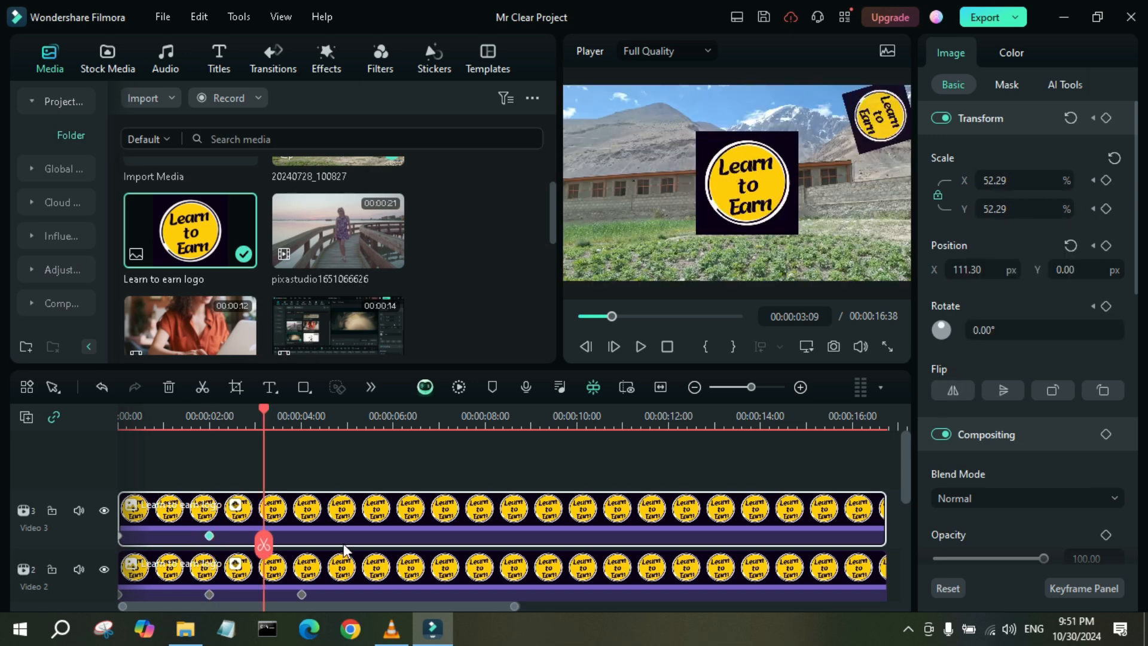
drag(262, 541, 110, 540)
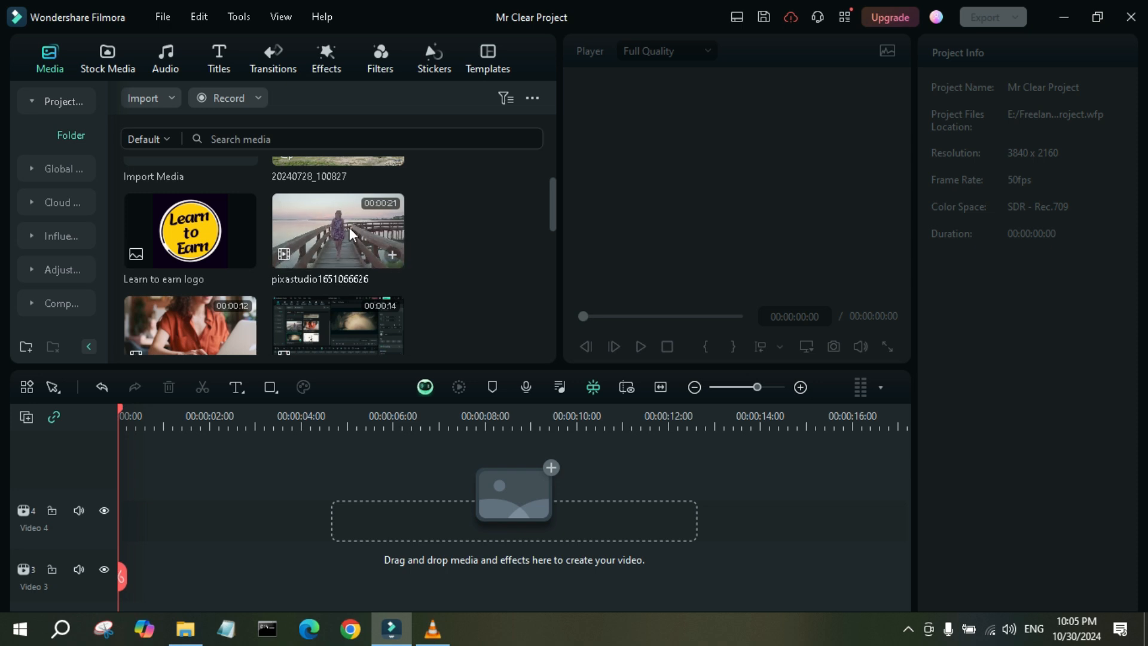
drag(368, 206, 117, 516)
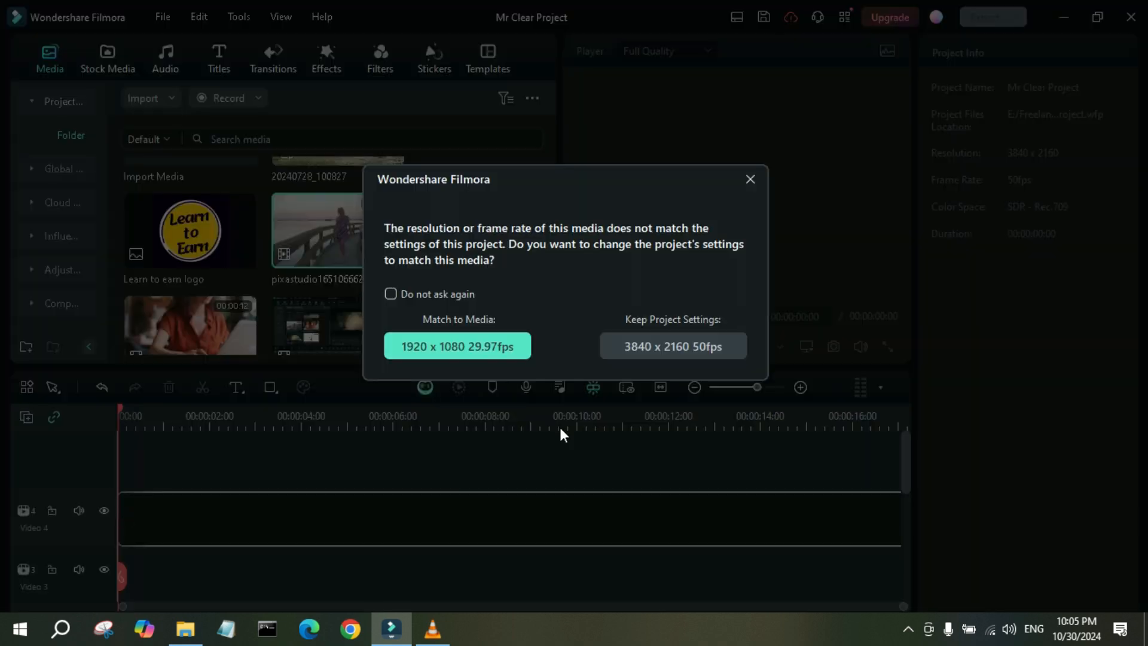
click(454, 347)
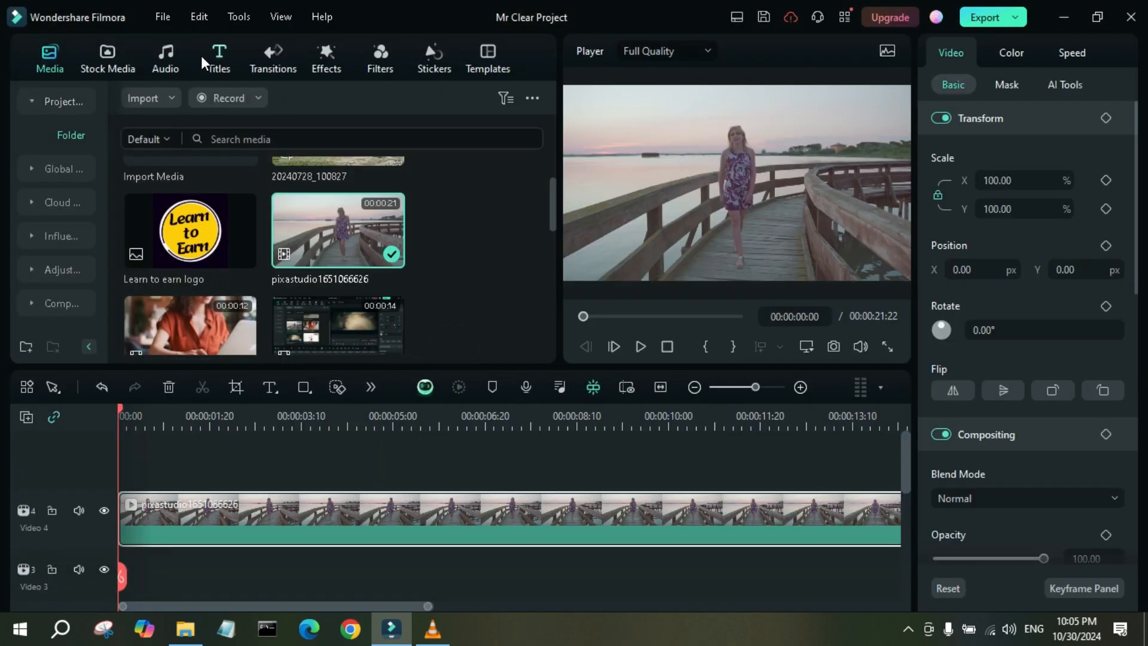
- Preview trending title templates, including Big Title Pack Title 01, Fire Particle Pack Title 11, Typing Title 09 and Big Titles Pack Title 06
click(216, 55)
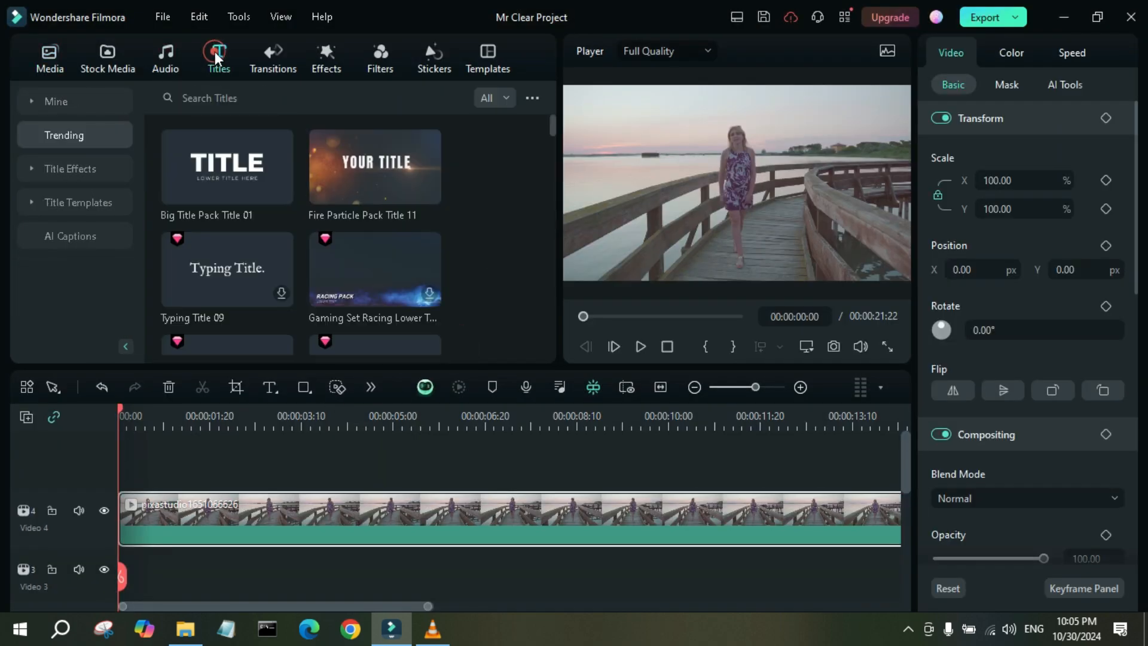
click(223, 158)
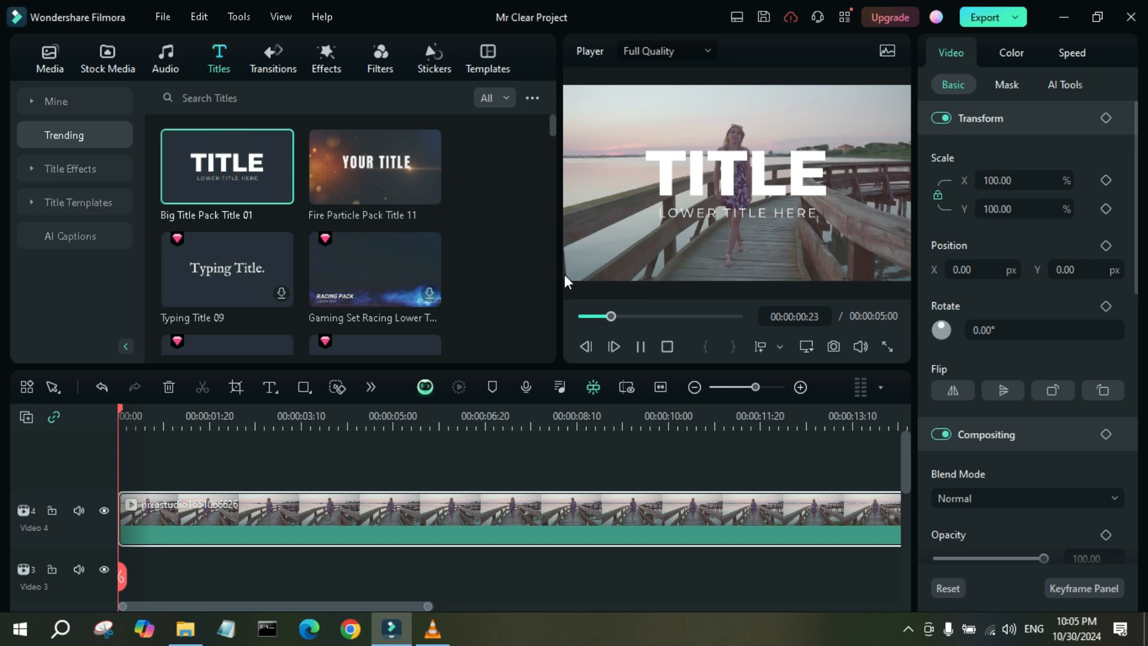
click(369, 188)
click(234, 249)
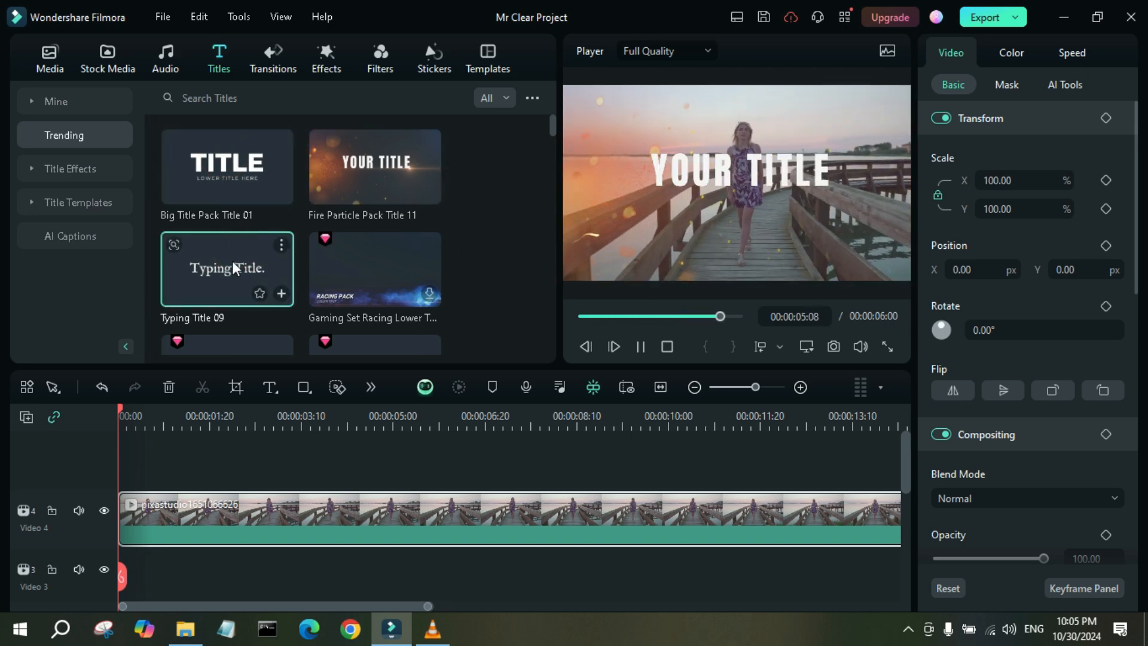
click(232, 260)
scroll(252, 270, down, 3)
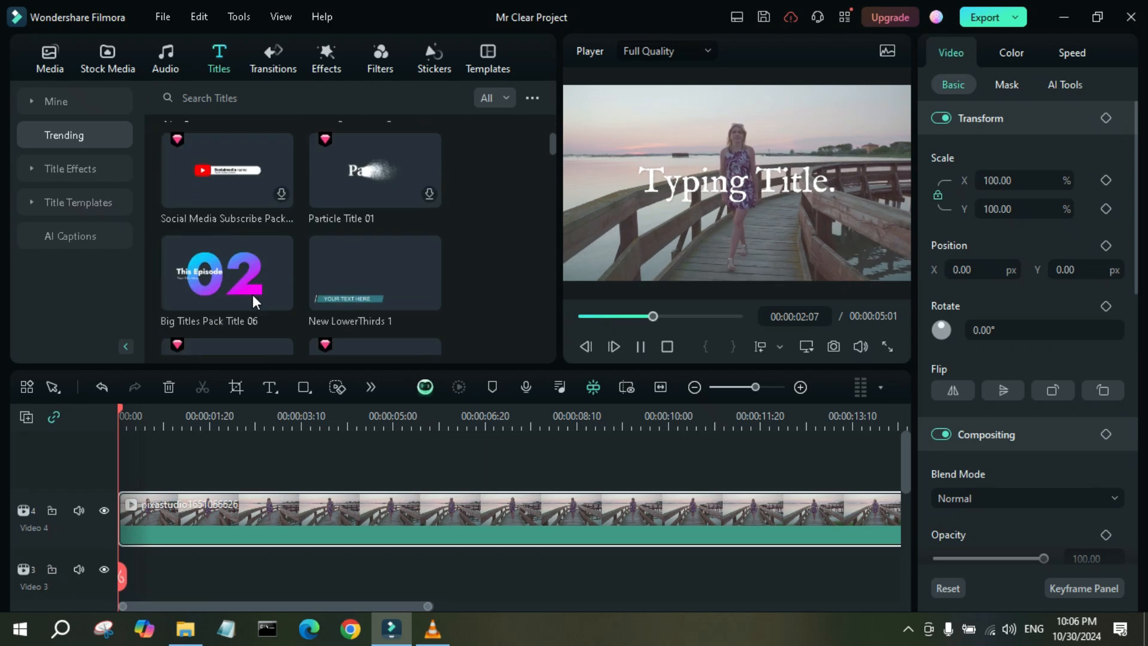
click(244, 249)
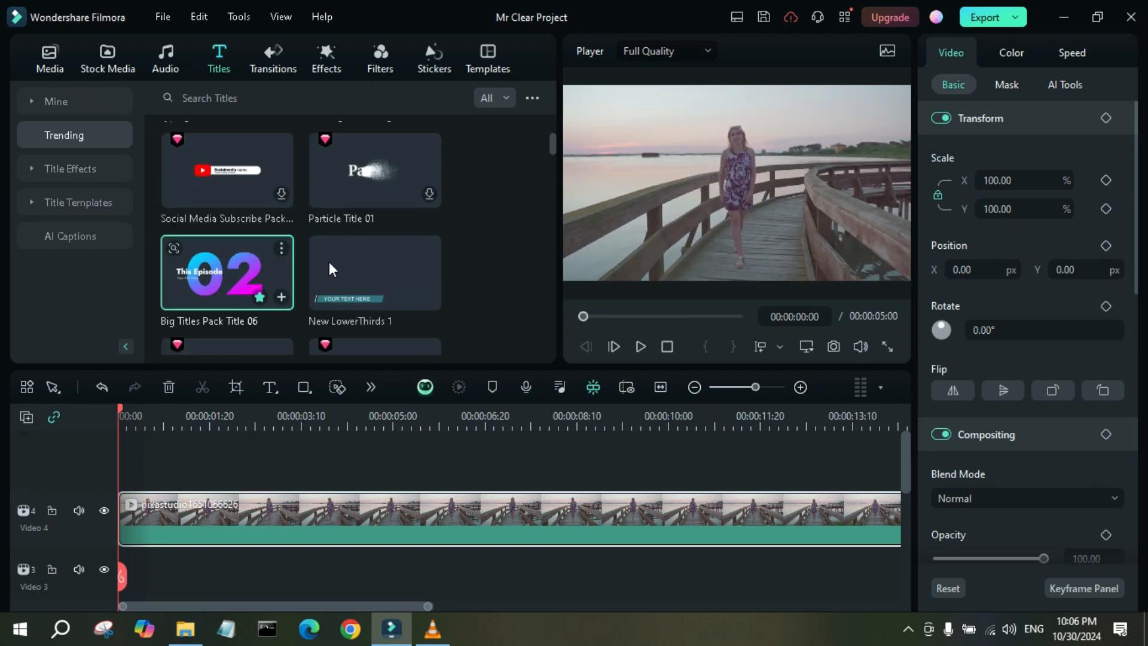
scroll(263, 261, down, 2)
click(221, 264)
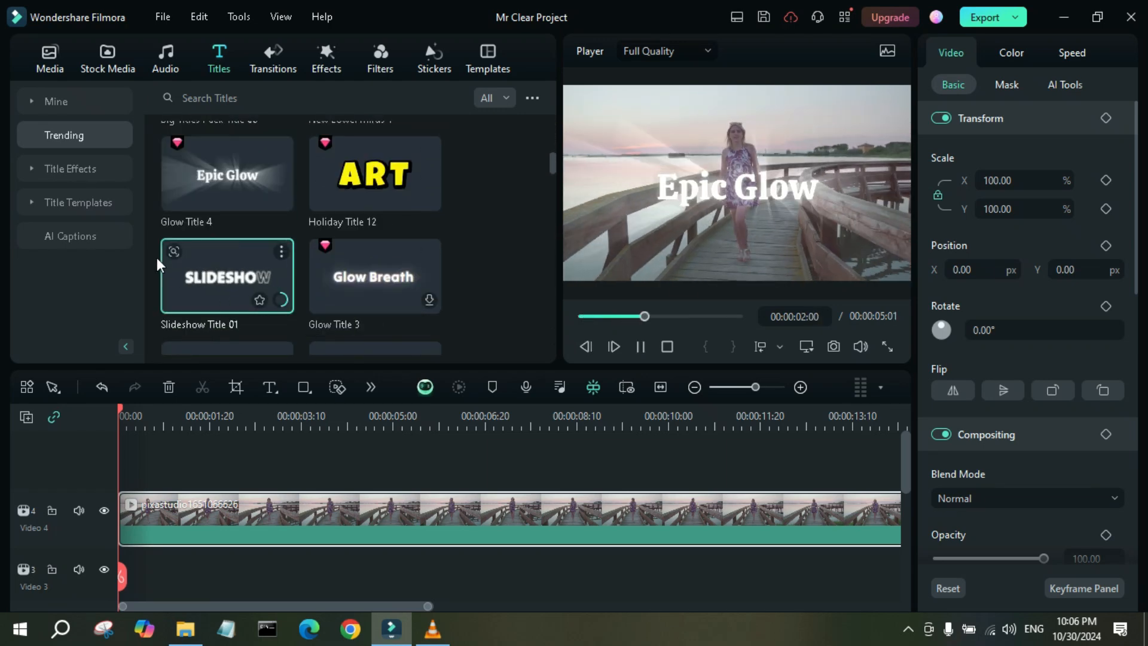
scroll(321, 205, up, 3)
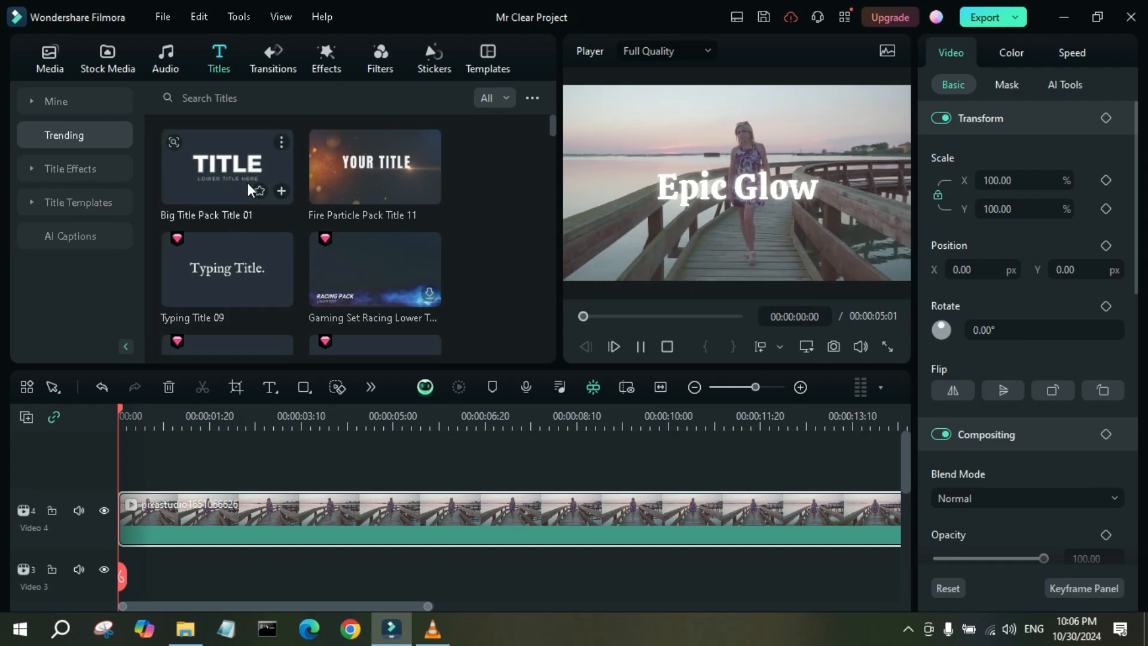
- Place Big Title Pack Title 01 above the start of the boardwalk clip and change its main text to "Hello"
click(224, 145)
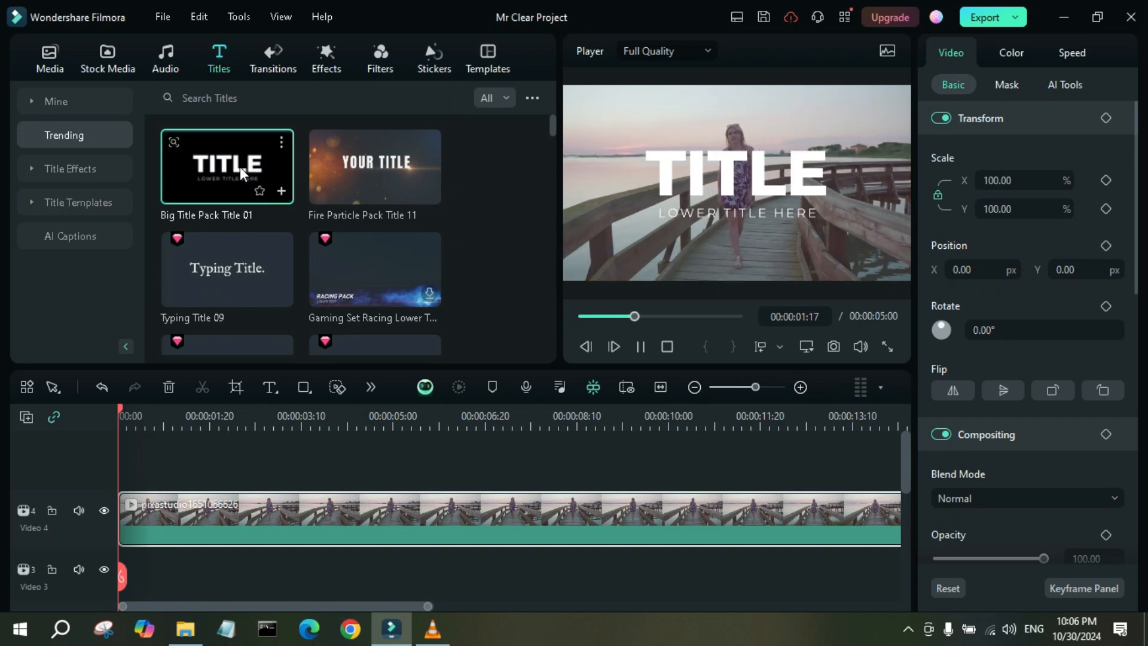
drag(233, 170, 128, 444)
click(215, 424)
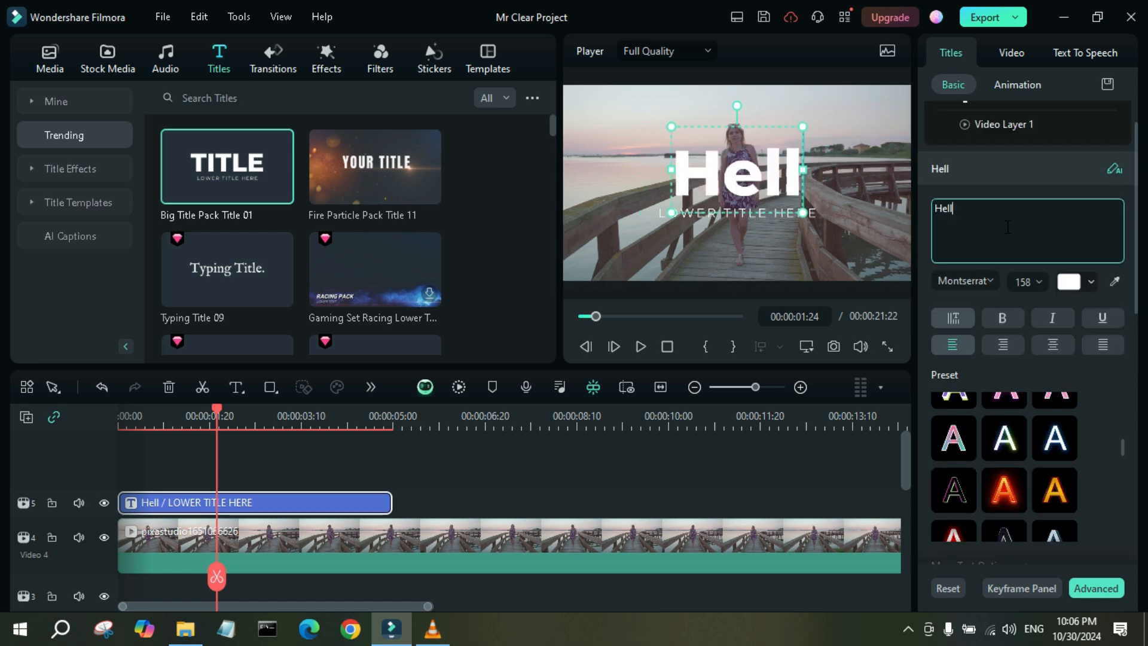
text(o)
- Delete the "LOWER TITLE HERE" text layer and move the "Hello" text to the lower middle of the frame
click(737, 213)
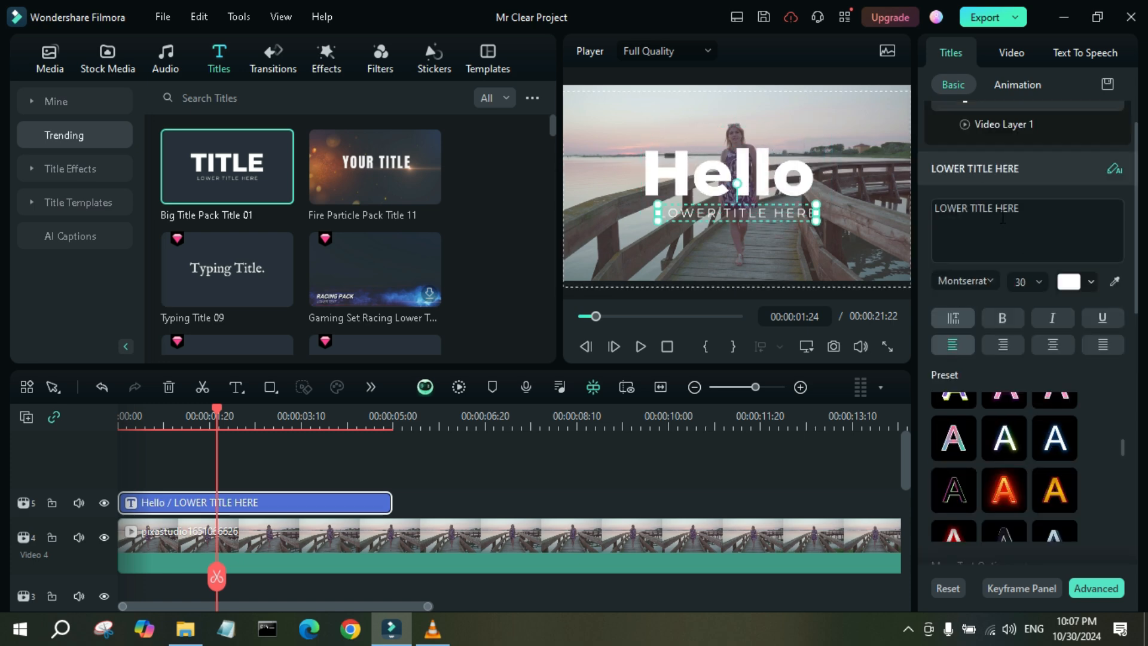
scroll(1005, 198, up, 1)
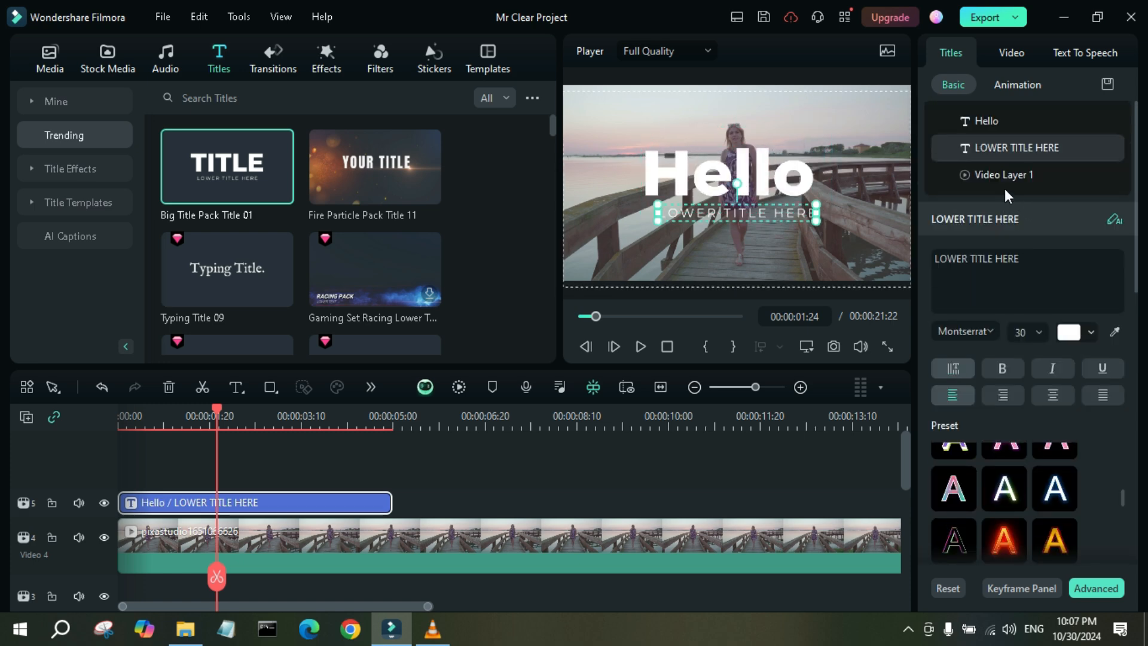
click(1107, 148)
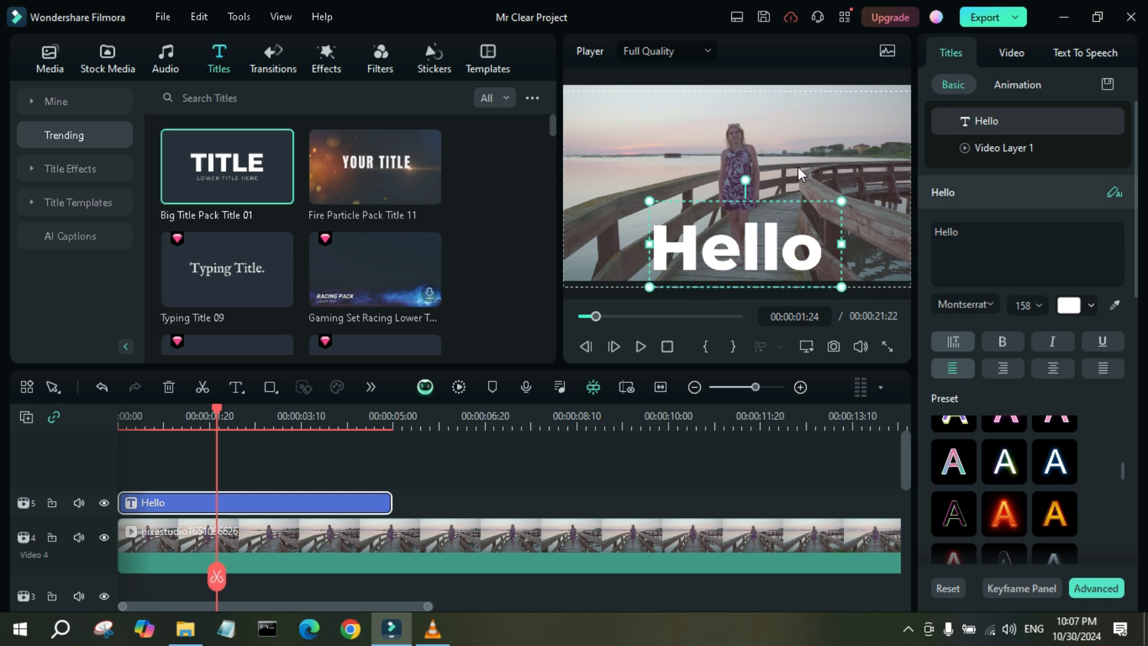
click(830, 135)
click(753, 217)
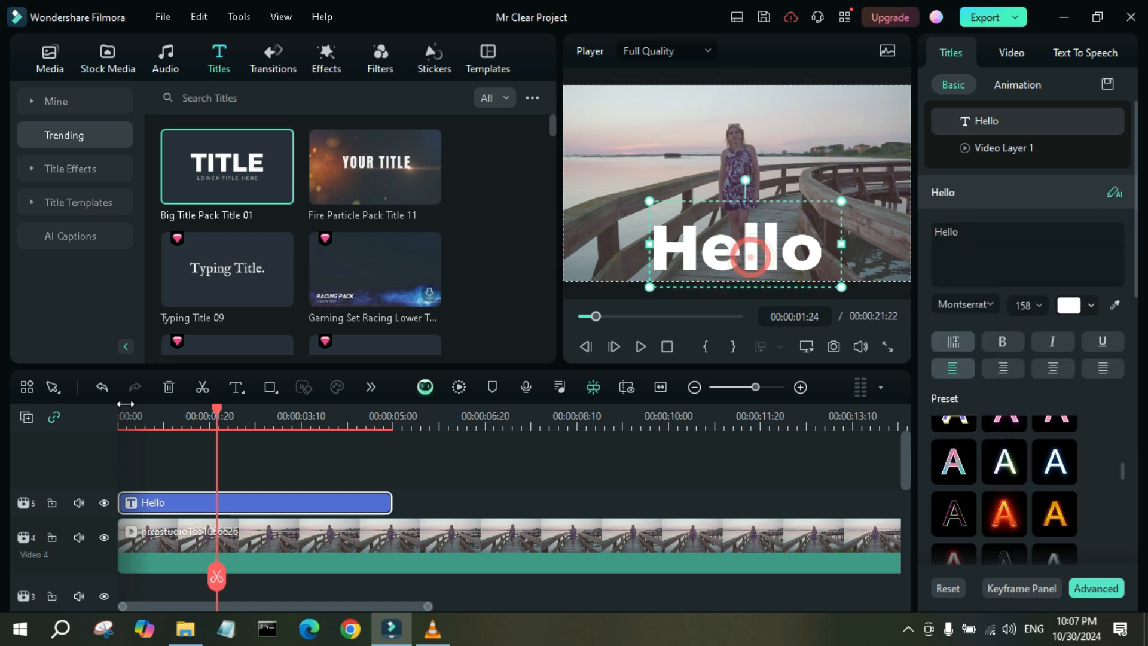
- Play the "Hello" title from near its start to review its built-in animation
drag(217, 576, 124, 556)
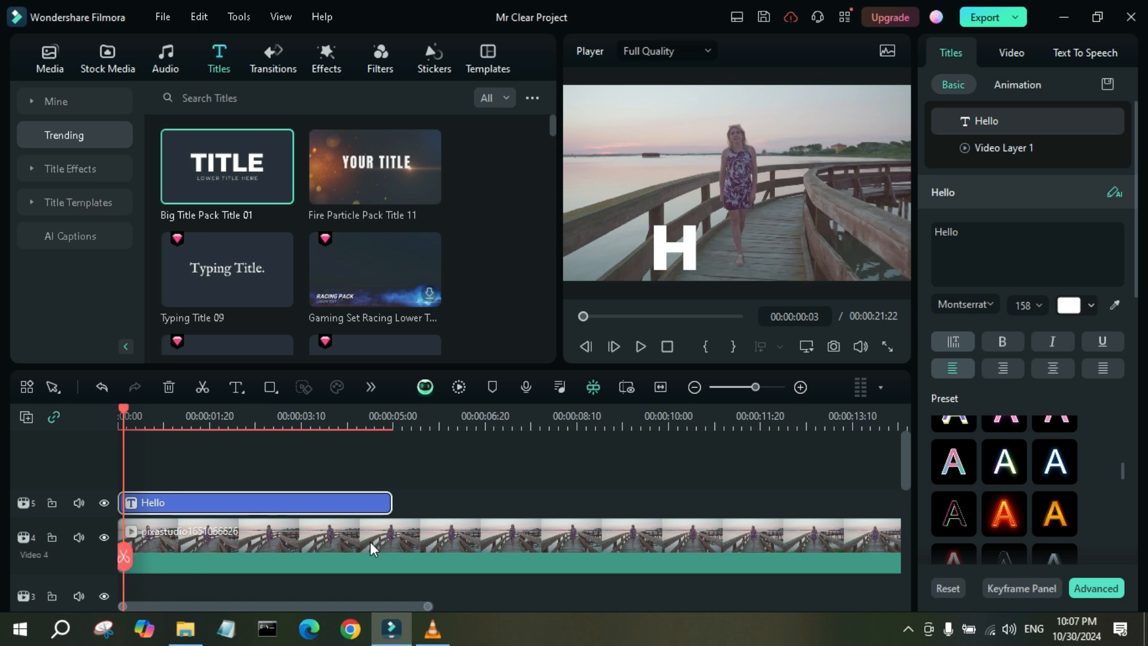
key(space)
key(space)
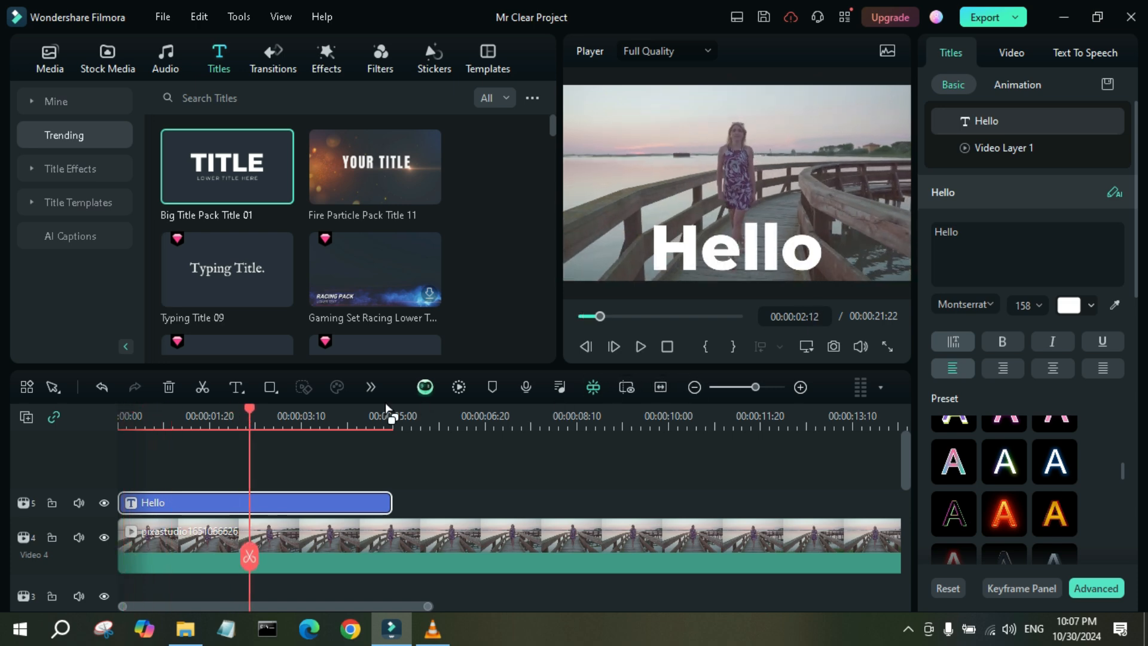
- Add a Transform keyframe to the "Hello" text at 00:00:00:03 and start playback from there
drag(260, 562, 123, 557)
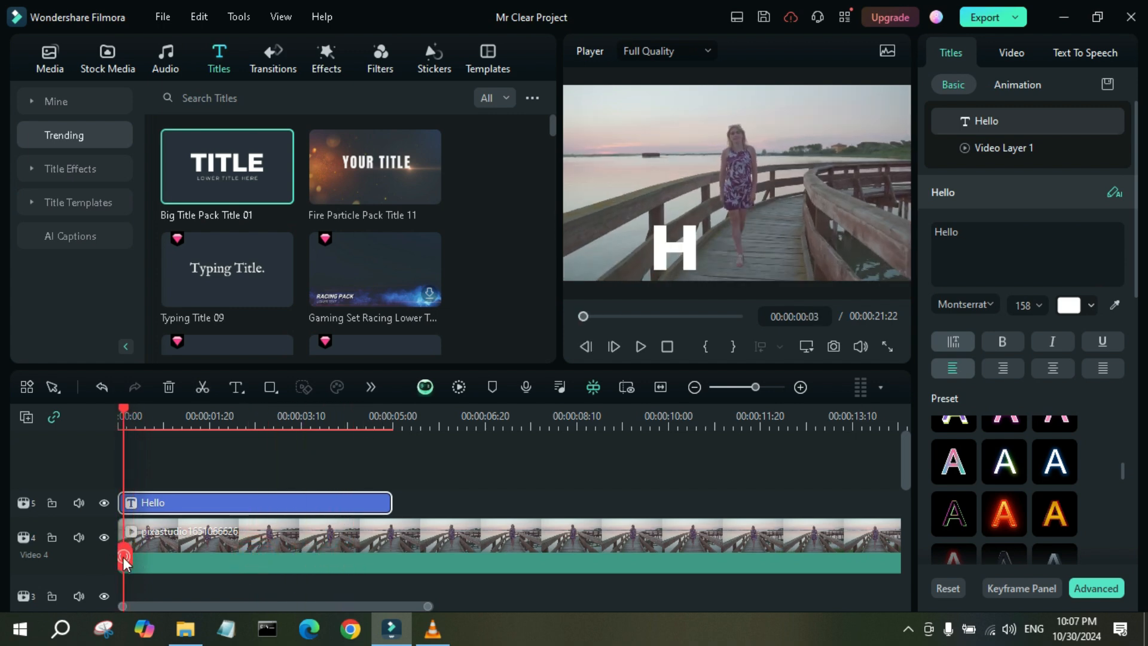
scroll(1140, 287, down, 5)
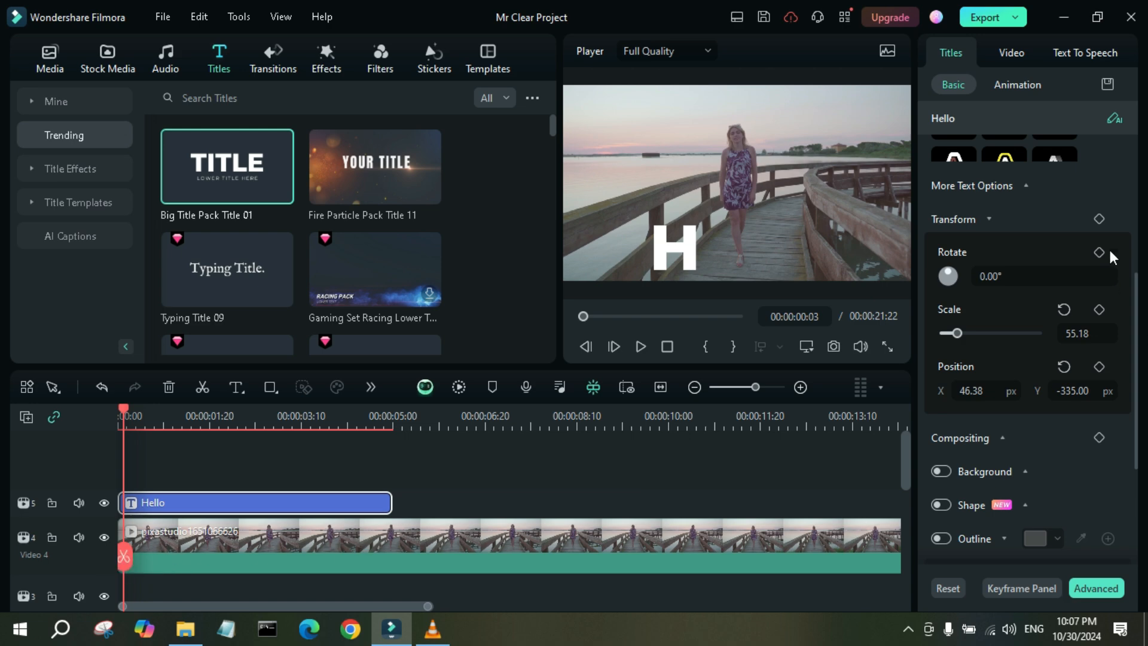
click(1100, 219)
key(space)
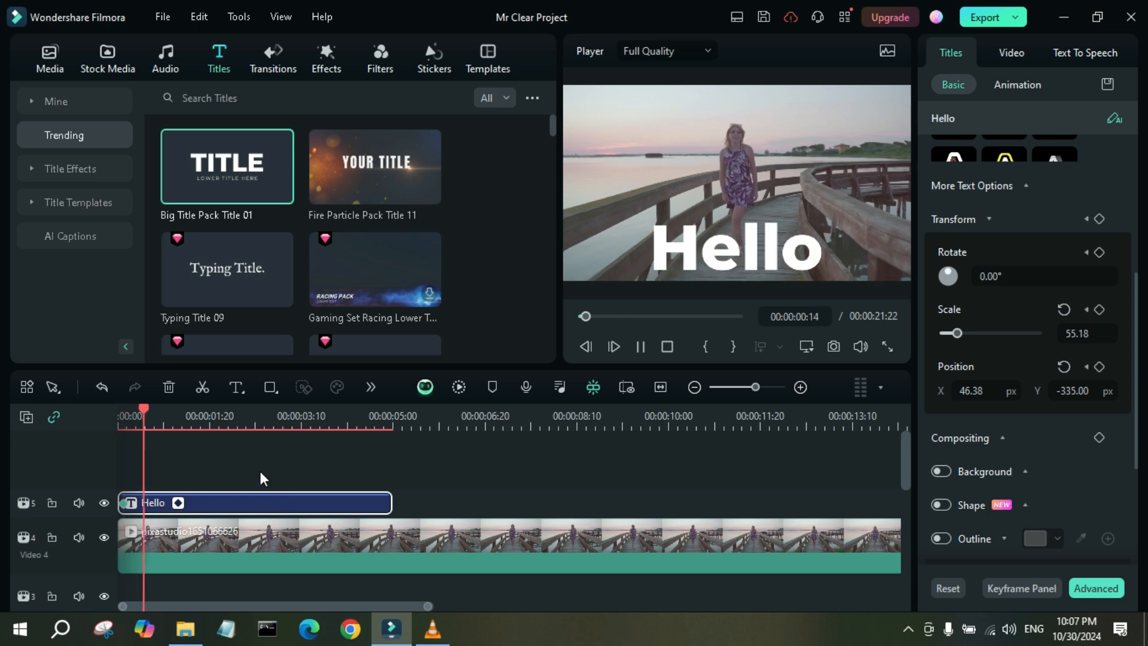
- Set the "In" animation of the "Hello" text to None and return to its basic settings
click(1017, 84)
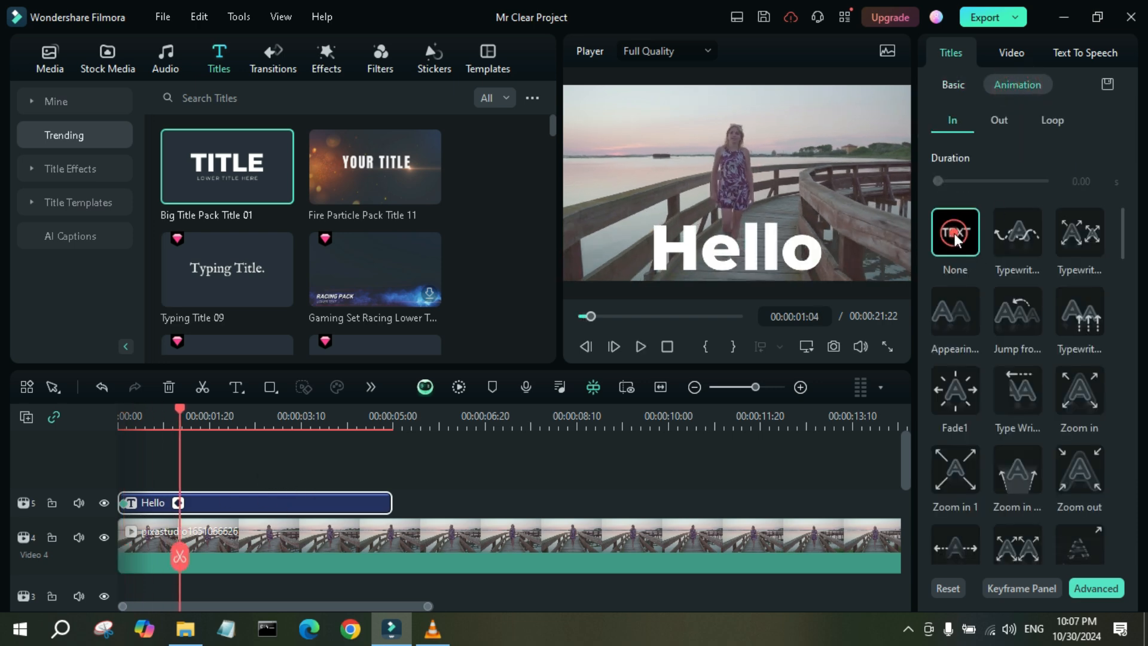
click(949, 51)
click(952, 82)
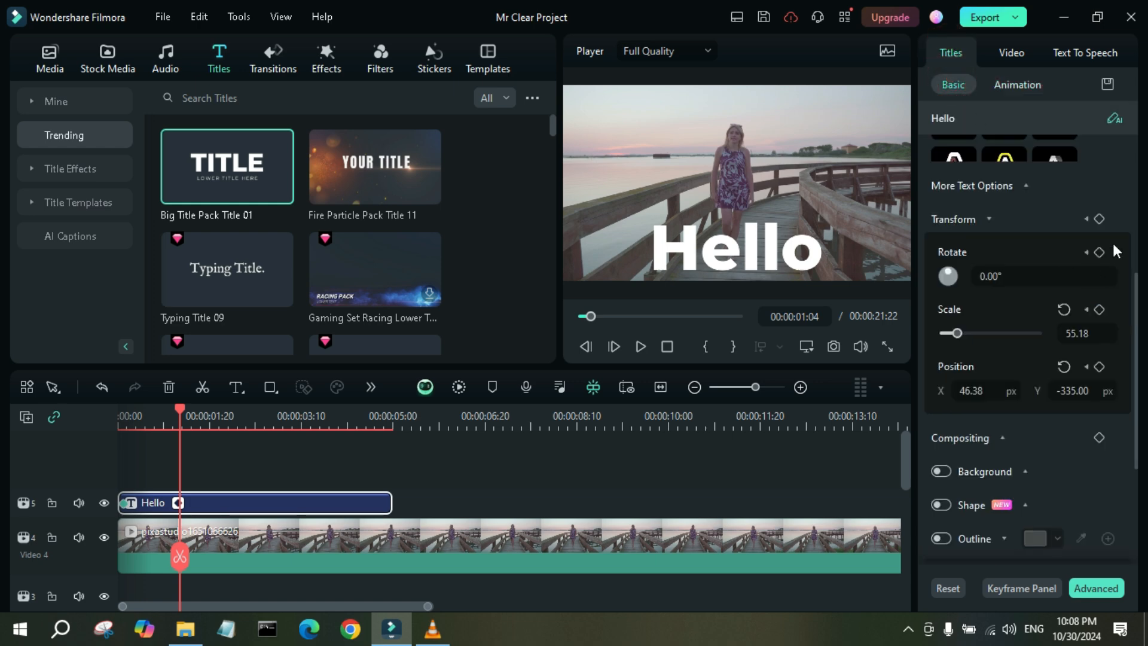
- Add a Transform keyframe to the "Hello" text at 00:00:01:04 with scale 94.55 and position X 107.38, Y 155.00
click(1099, 219)
drag(957, 333, 966, 333)
drag(975, 392, 1095, 392)
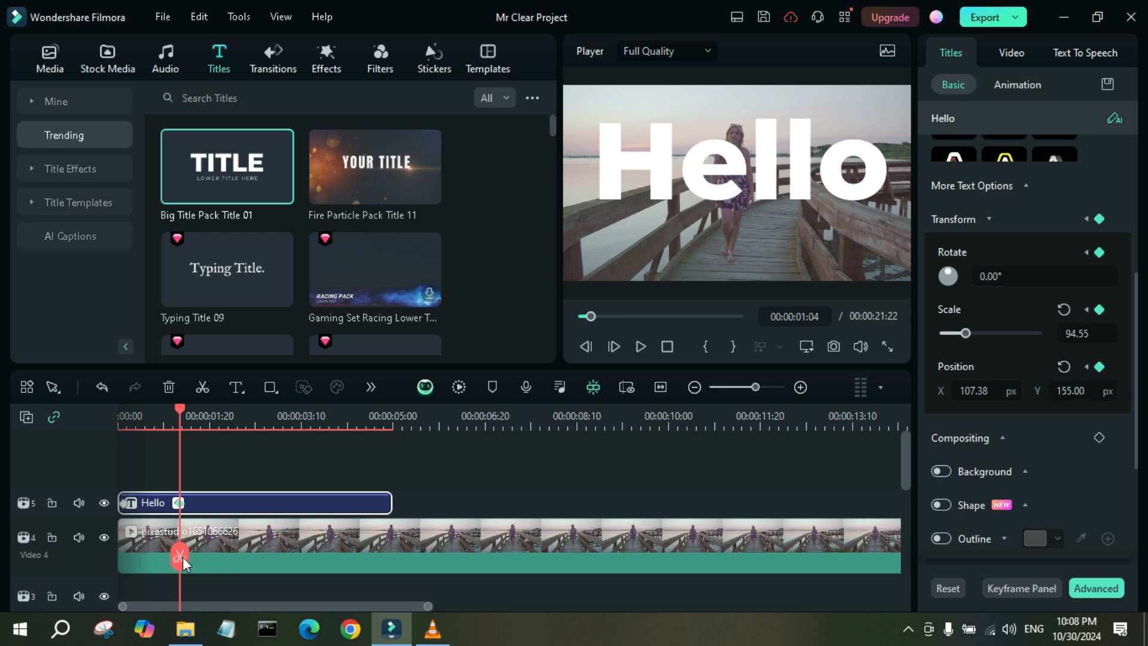
- Add a Transform keyframe to the "Hello" text at 00:00:03:08 with rotation 190° and scale 43.65
drag(186, 553, 298, 549)
click(1100, 220)
drag(980, 275, 983, 268)
click(993, 276)
text(190)
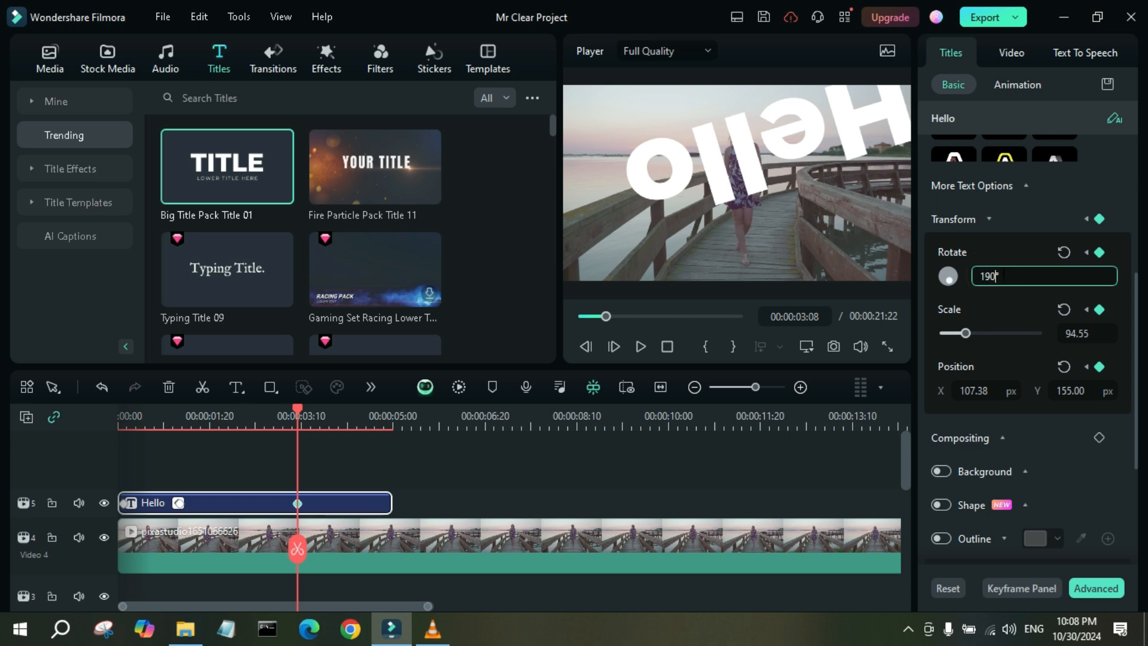
click(1020, 307)
drag(965, 332, 956, 331)
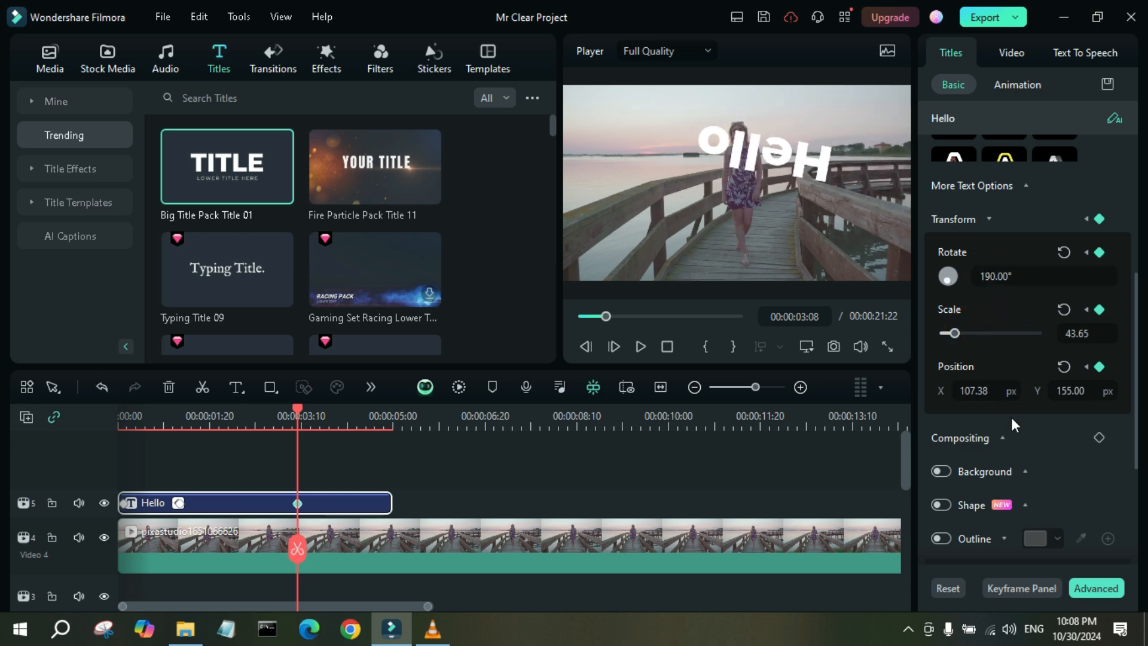
- Apply the orange and red 3D text style preset to the "Hello" title
scroll(1008, 416, down, 1)
scroll(1035, 415, down, 3)
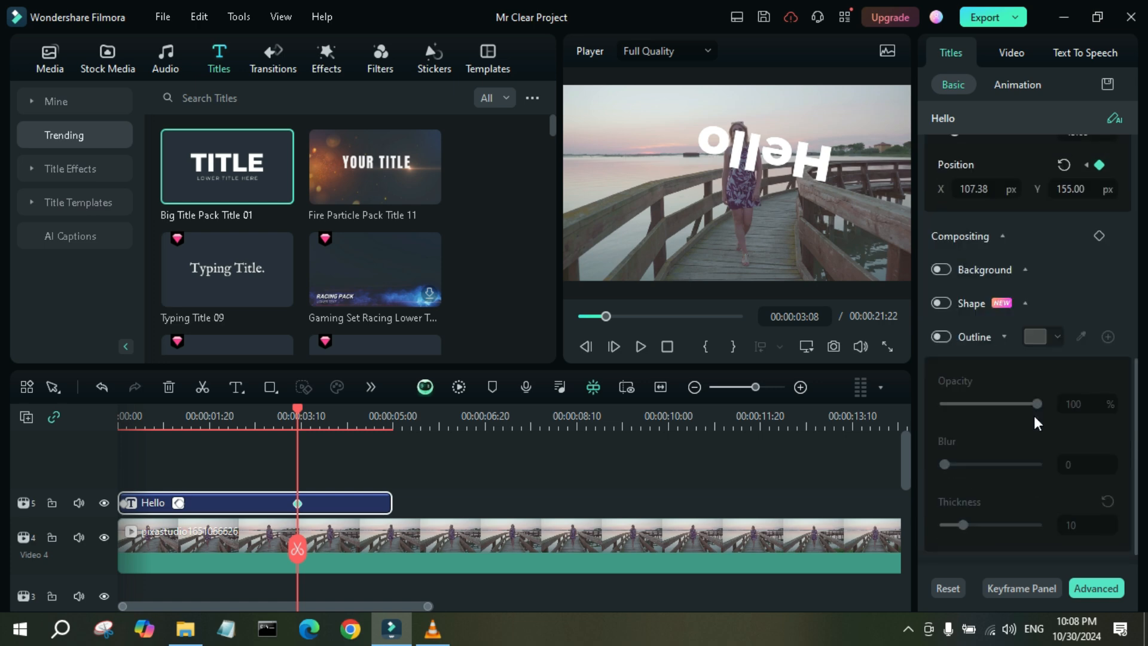
scroll(1046, 392, up, 3)
scroll(1044, 327, up, 3)
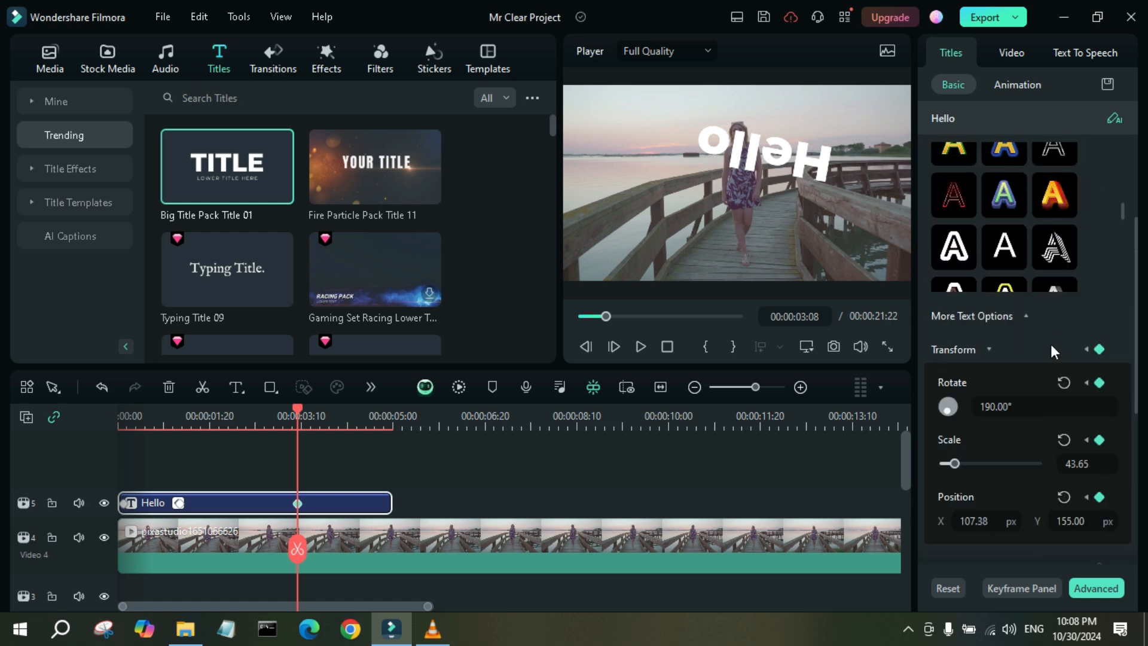
click(1053, 194)
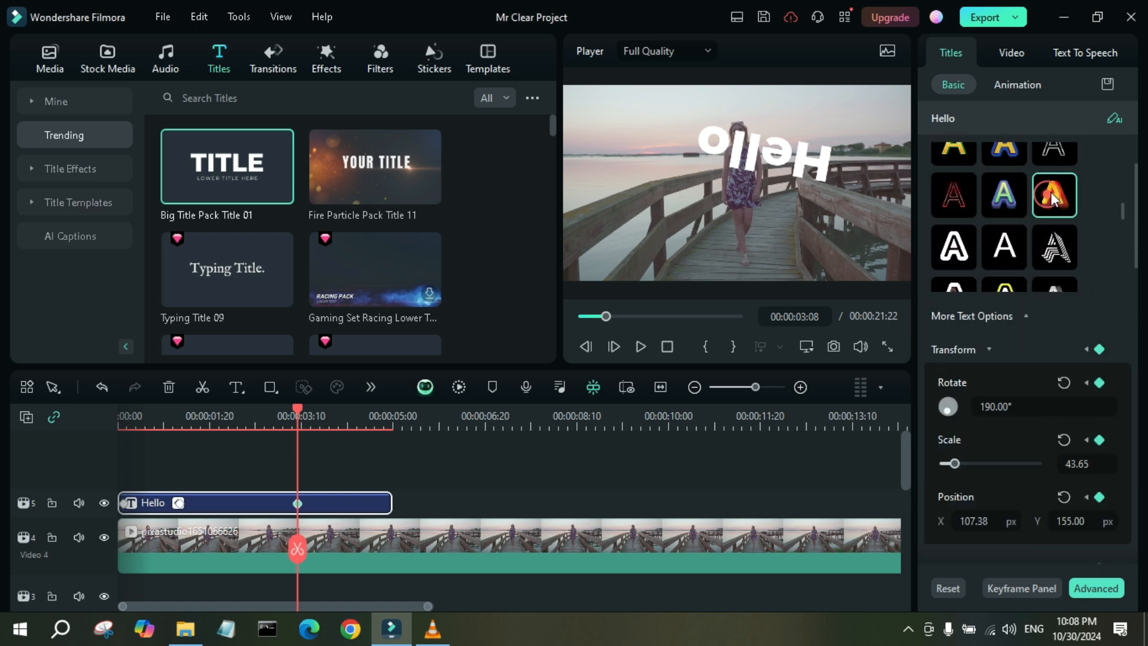
- Play the boardwalk clip from the beginning to review the styled title's keyframe animation
click(640, 346)
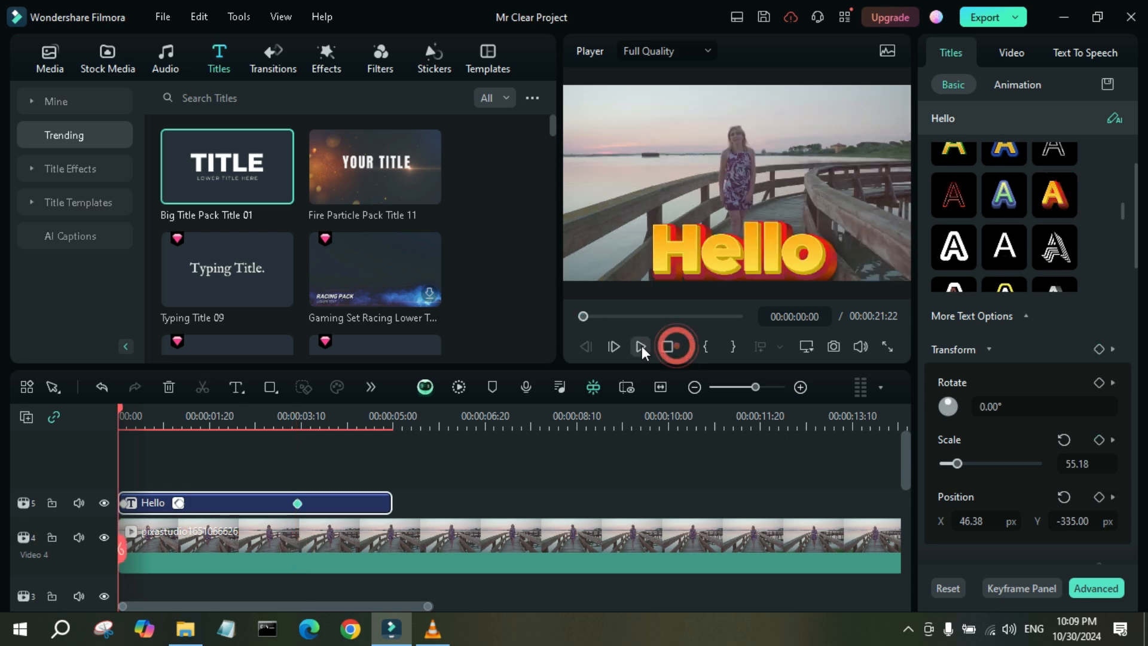
click(668, 347)
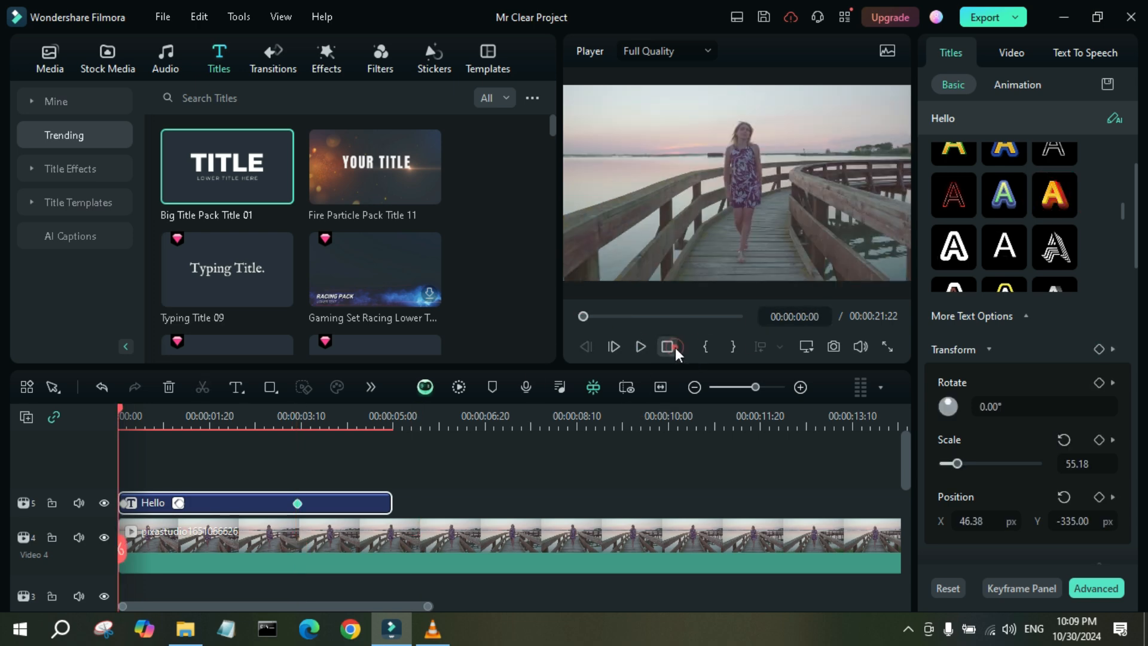
click(643, 347)
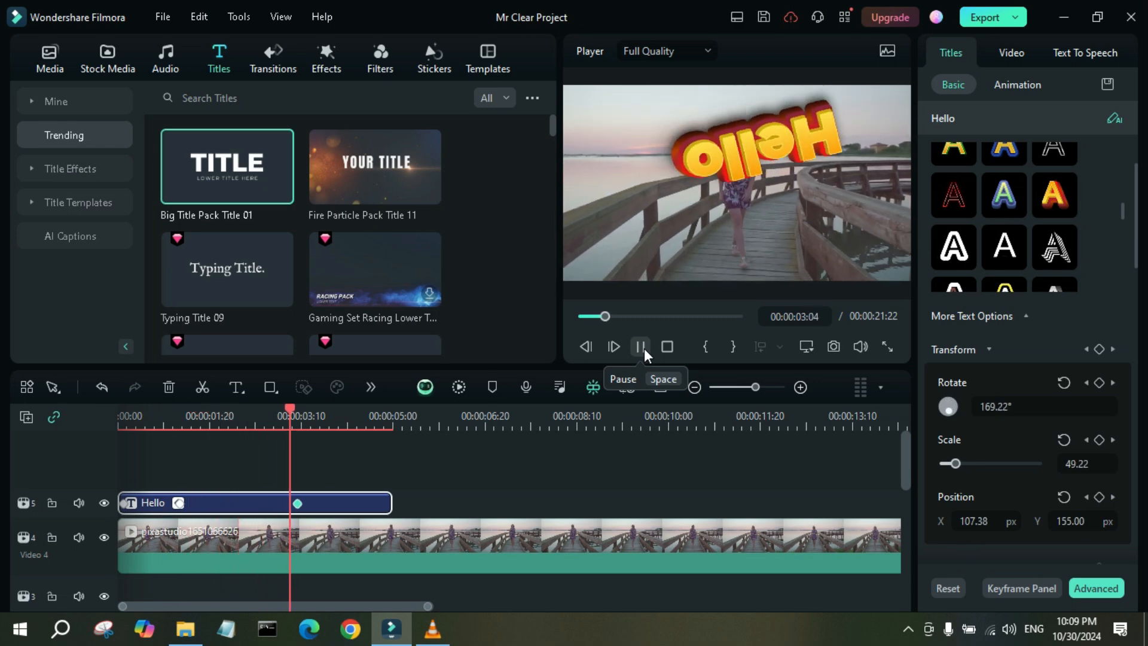
click(641, 348)
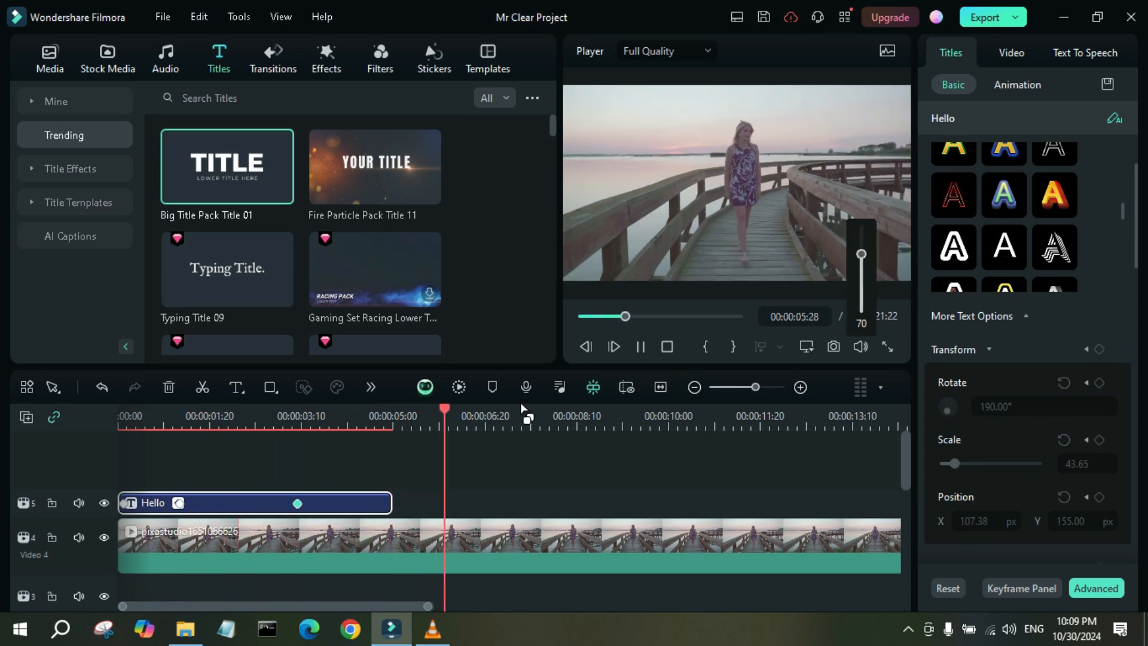
- Add a Transform keyframe to the "Hello" text at 00:00:04:24 with rotation 360°, scale 21.83 and X position -692.62
click(382, 424)
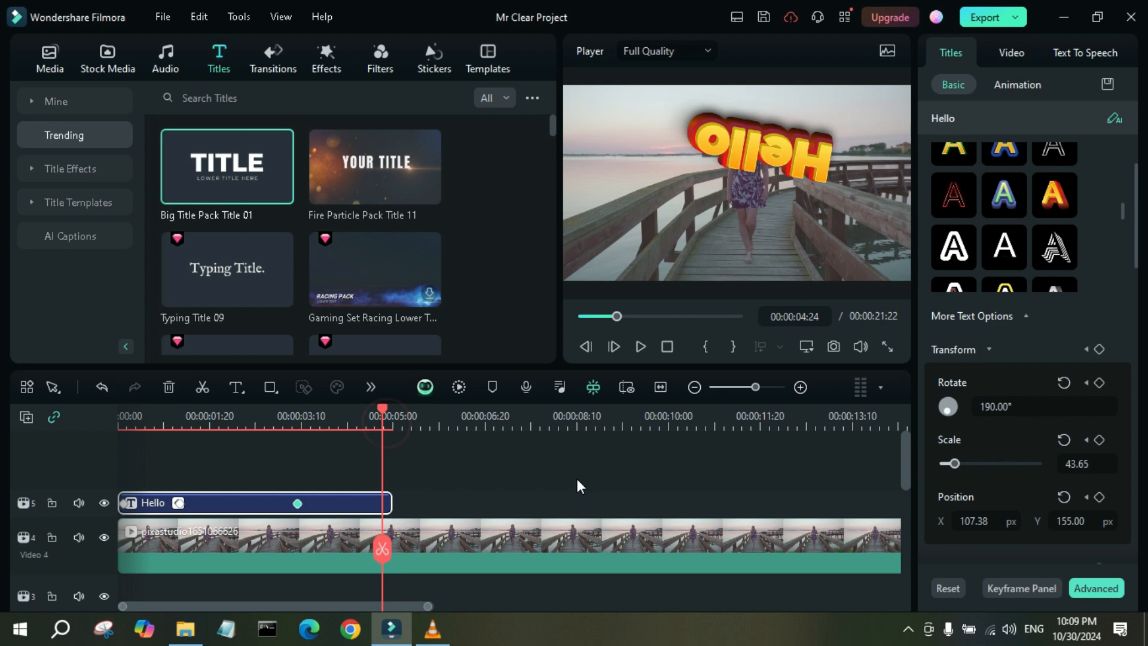
click(1099, 349)
click(994, 457)
text(360)
key(Return)
drag(961, 514, 946, 510)
scroll(1033, 496, down, 2)
mouse_move(974, 471)
mouse_down()
mouse_move(933, 471)
mouse_move(964, 470)
mouse_up()
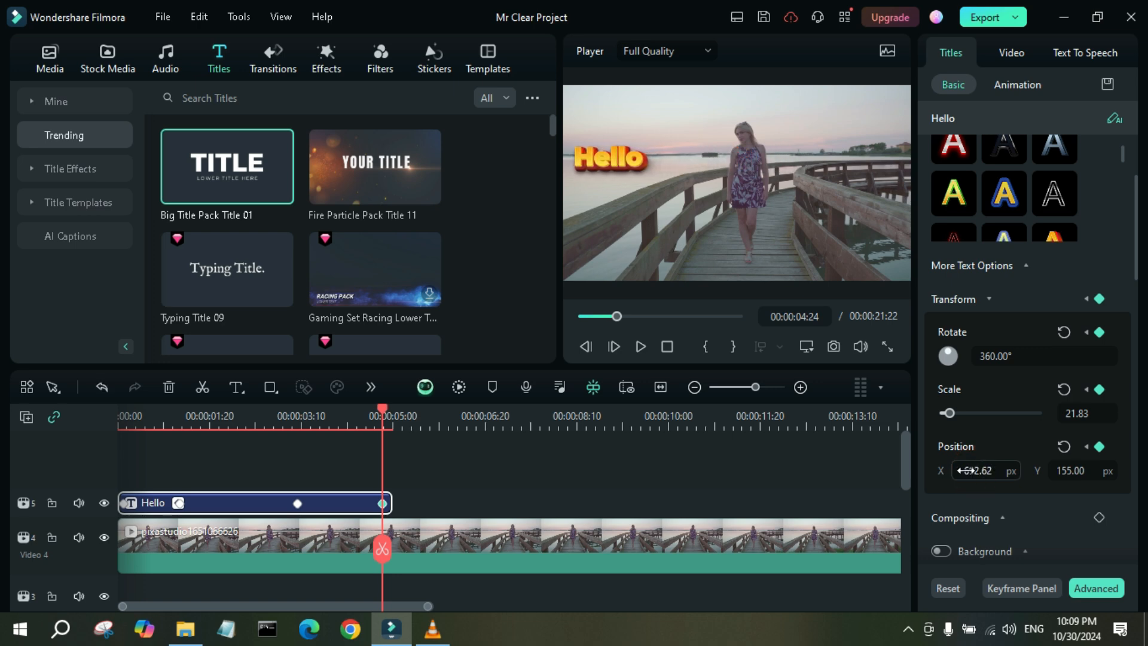
- Replay the sequence from the start to check the complete "Hello" title motion, then pause
click(667, 346)
click(639, 348)
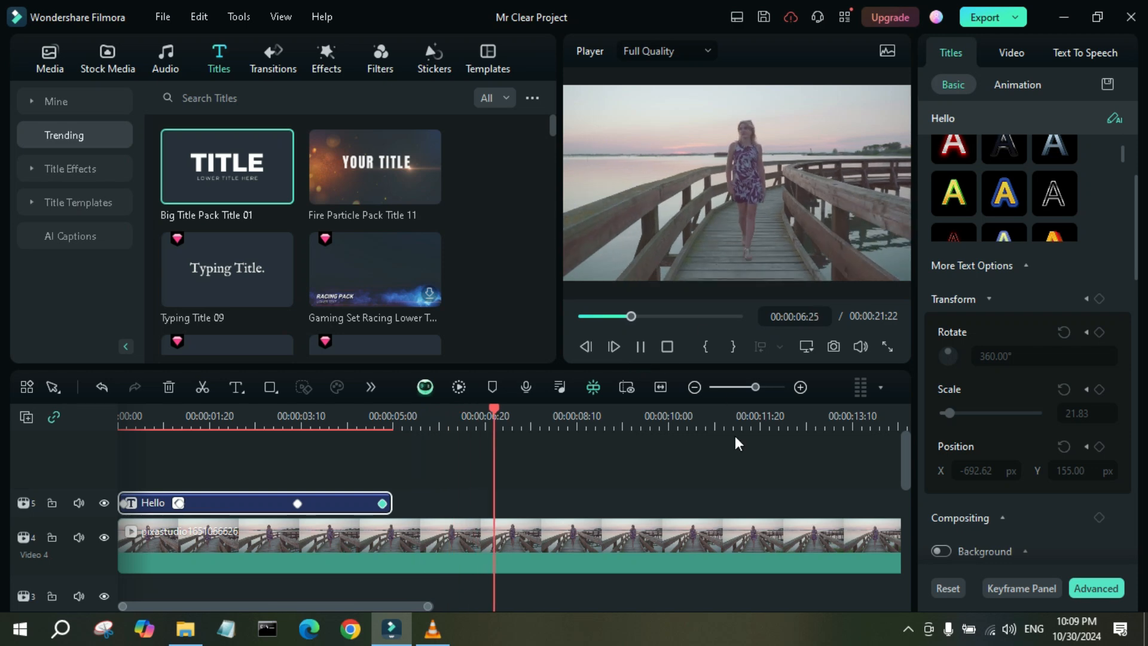
key(space)
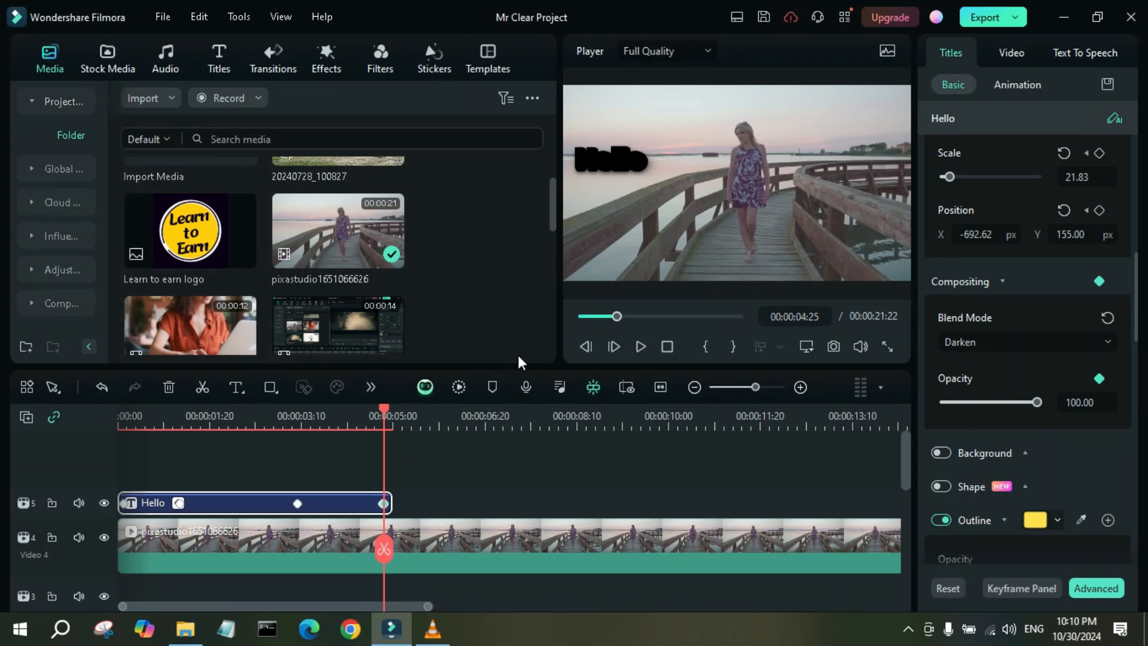
- Open the transitions library and play the final seconds of the boardwalk clip
drag(380, 604, 595, 616)
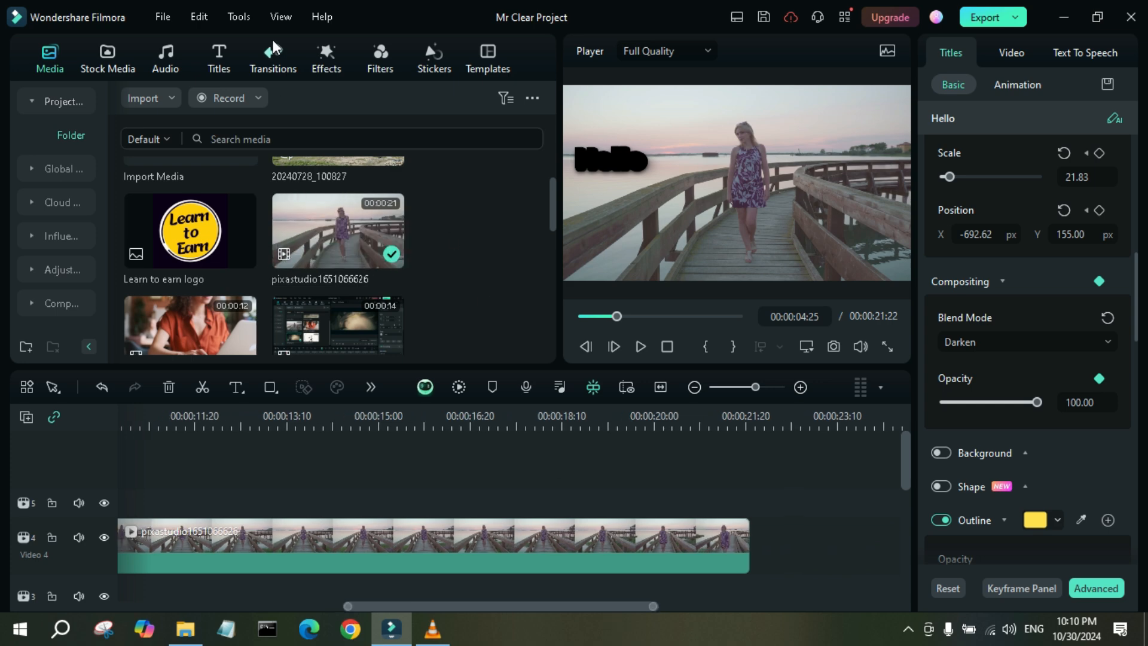
click(262, 58)
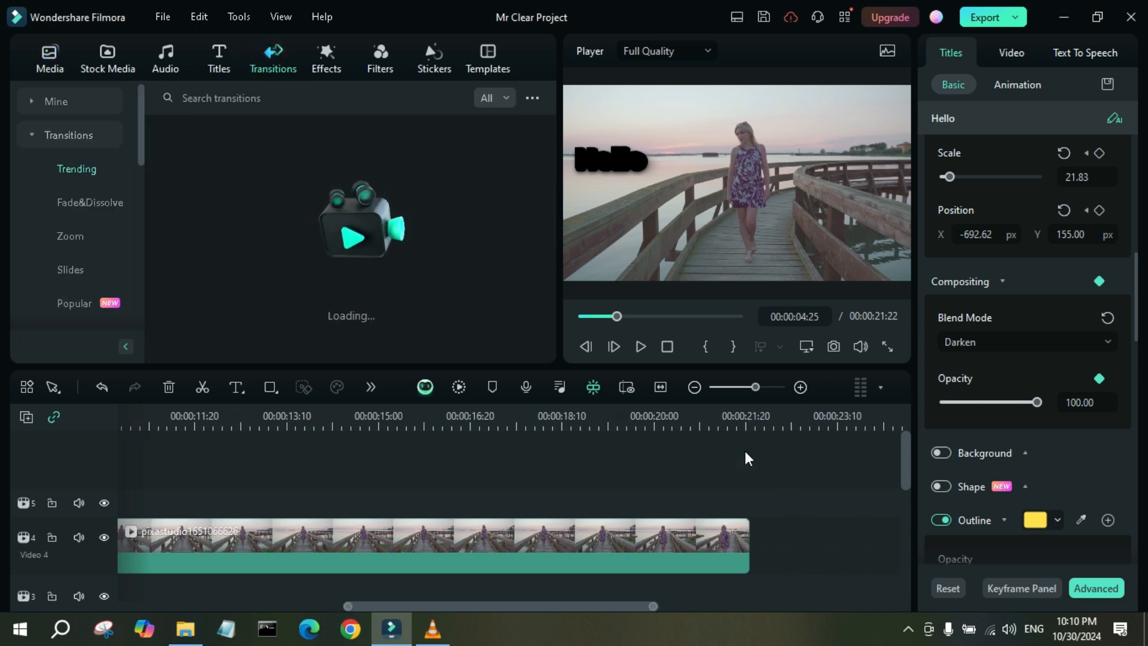
click(682, 425)
click(645, 347)
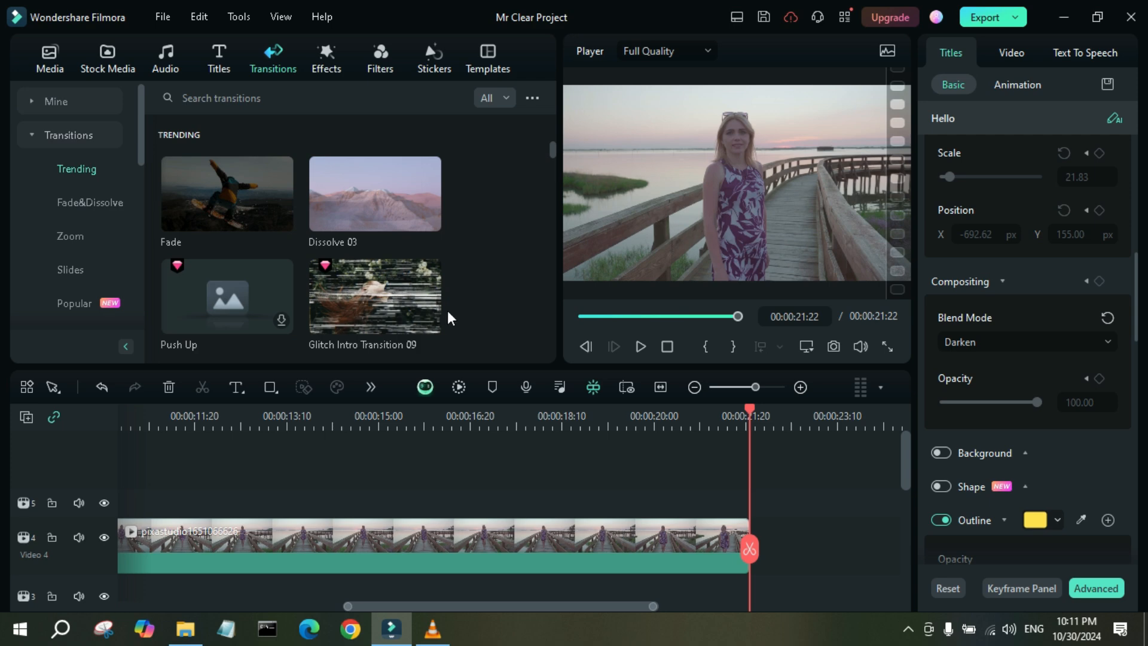
- Preview the Dissolve 03 transition in the transitions library
mouse_move(353, 210)
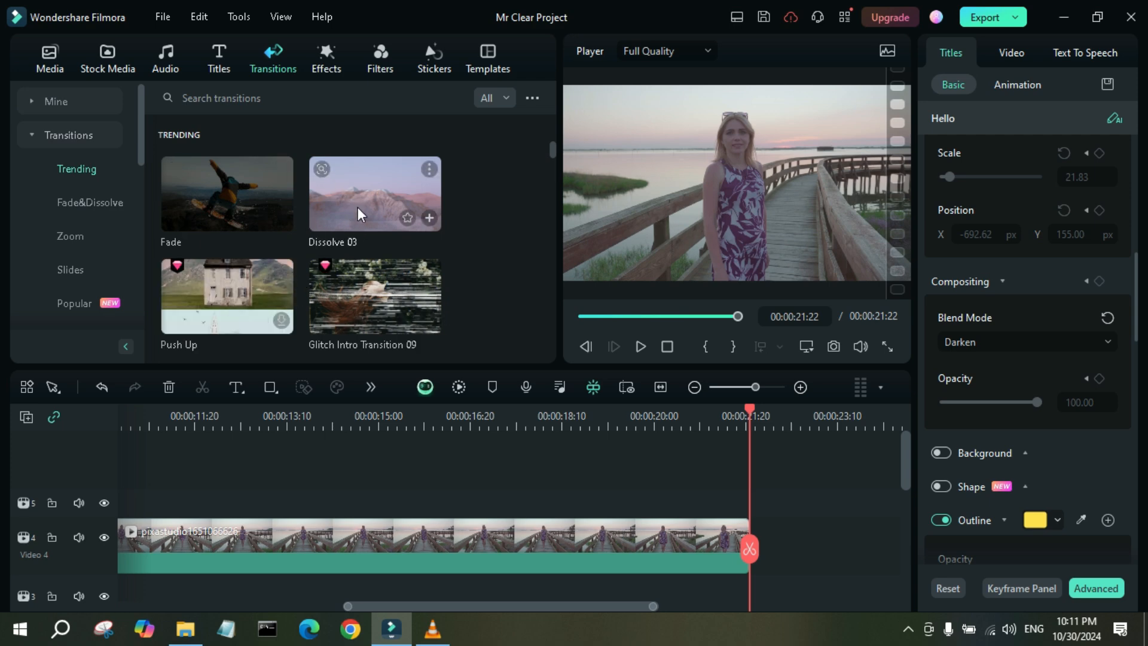
click(369, 194)
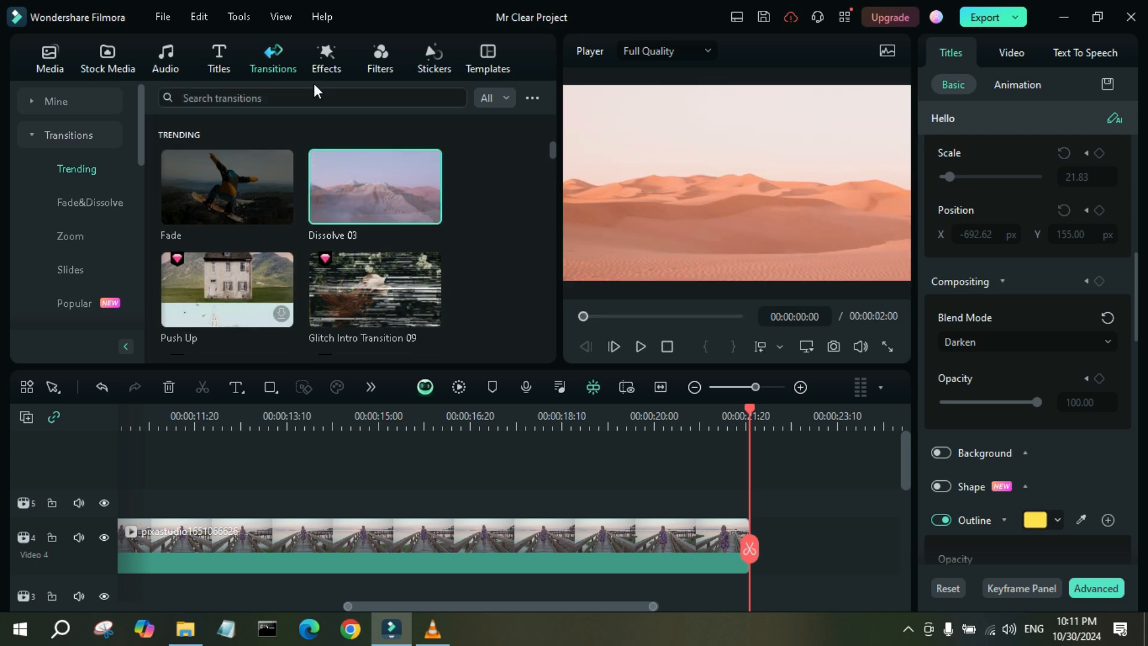
click(272, 54)
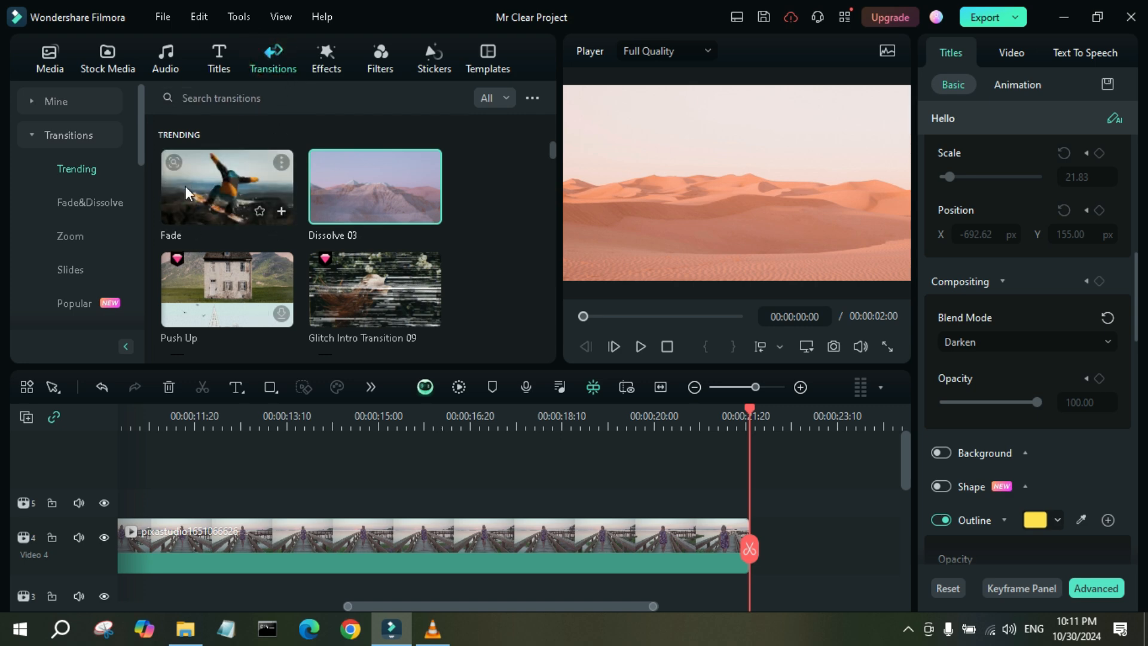
- Apply the Fade transition to the end of the boardwalk clip and play the ending from 00:00:19:09
drag(208, 181, 697, 573)
click(722, 544)
click(618, 543)
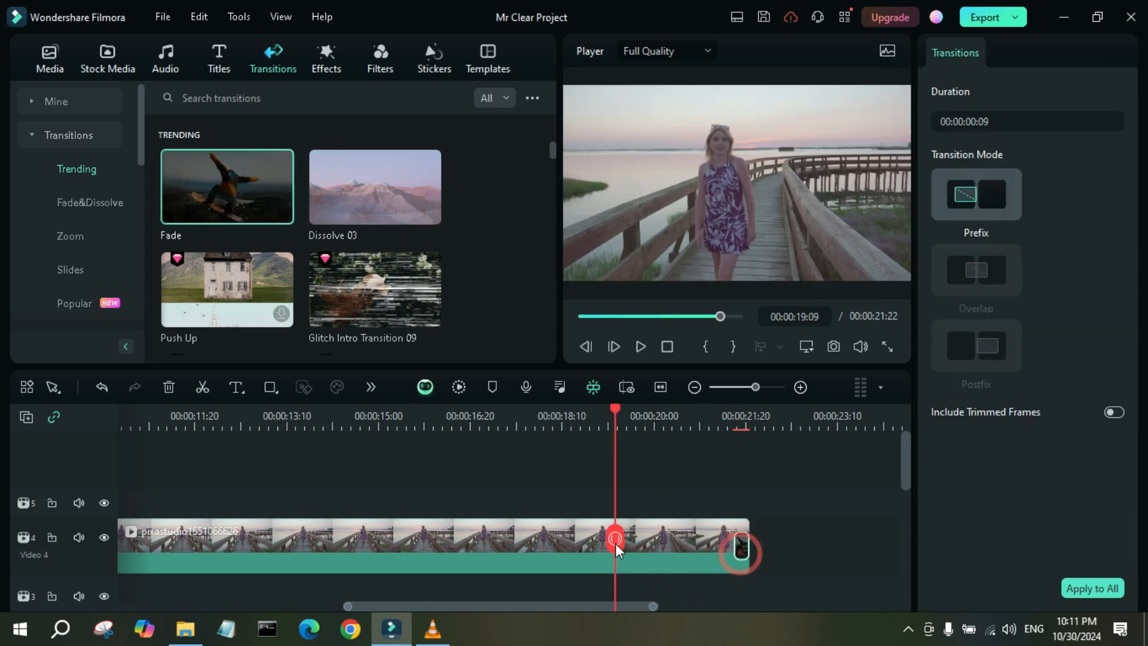
click(640, 347)
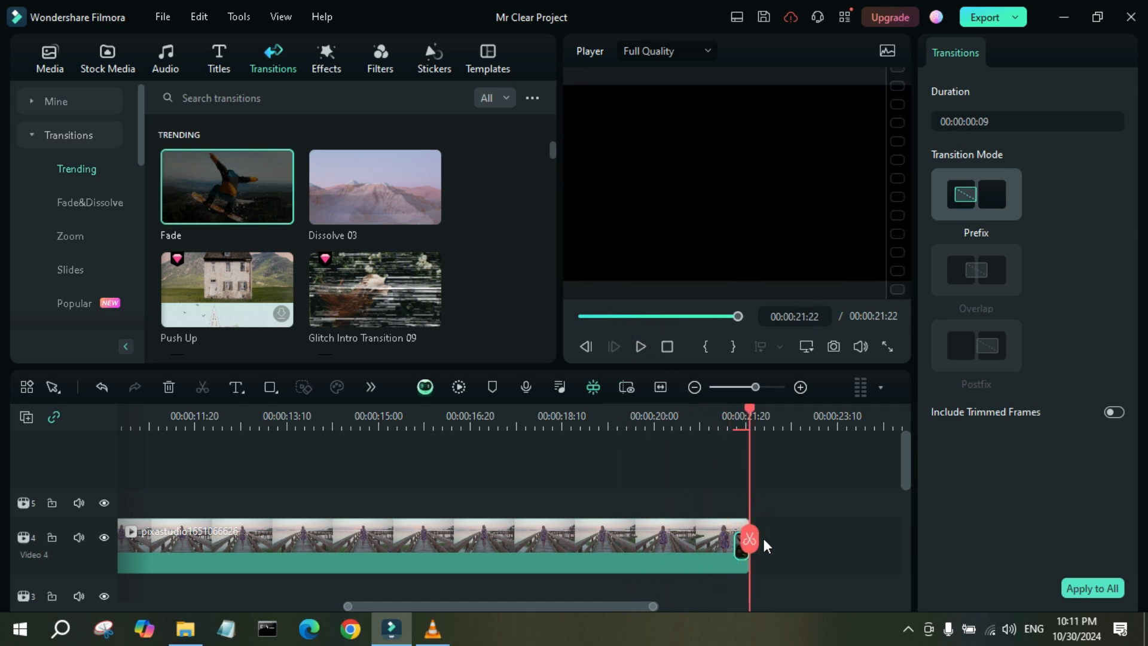
- Lengthen the Fade transition at the end of the boardwalk clip to 00:00:00:20 and replay the ending
click(634, 529)
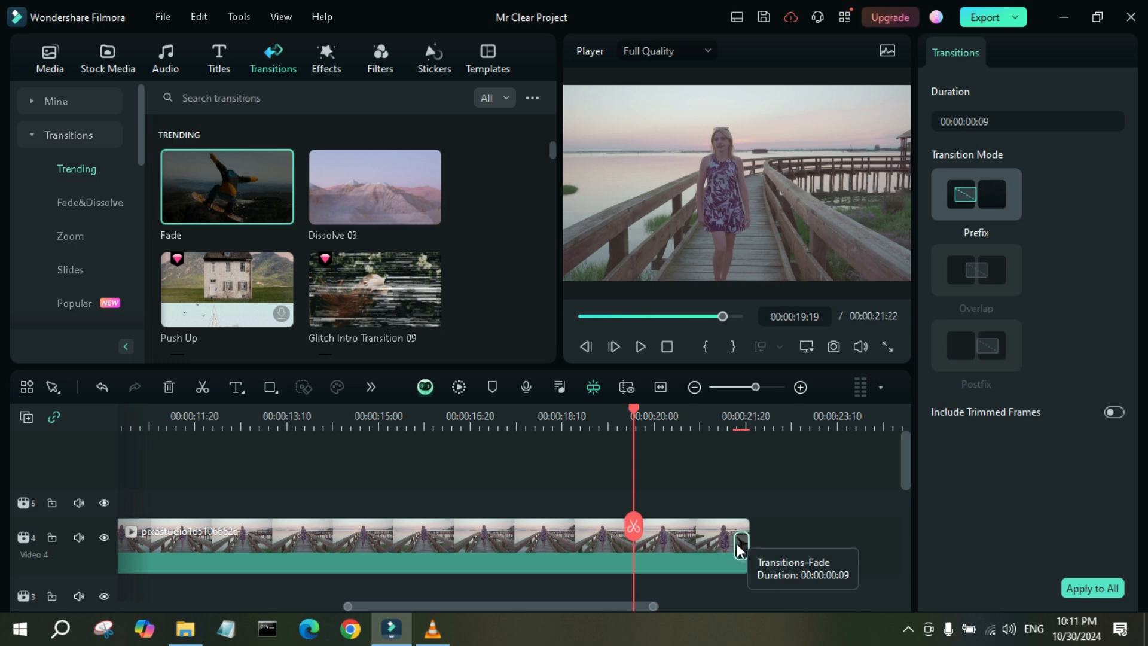
drag(735, 543, 728, 543)
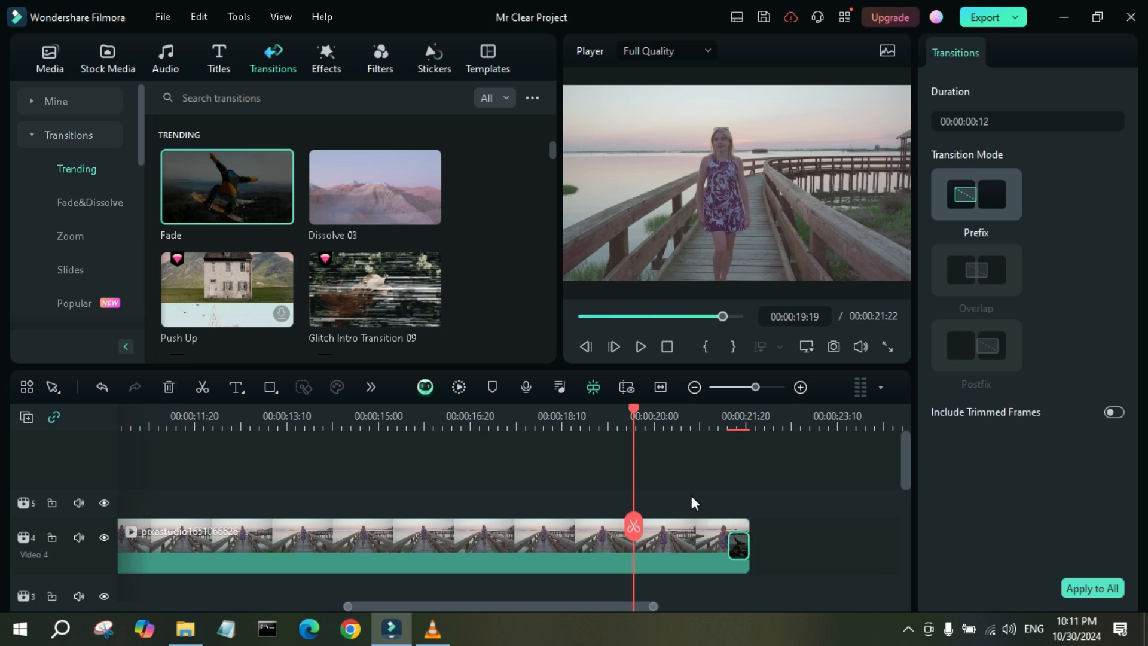
click(677, 416)
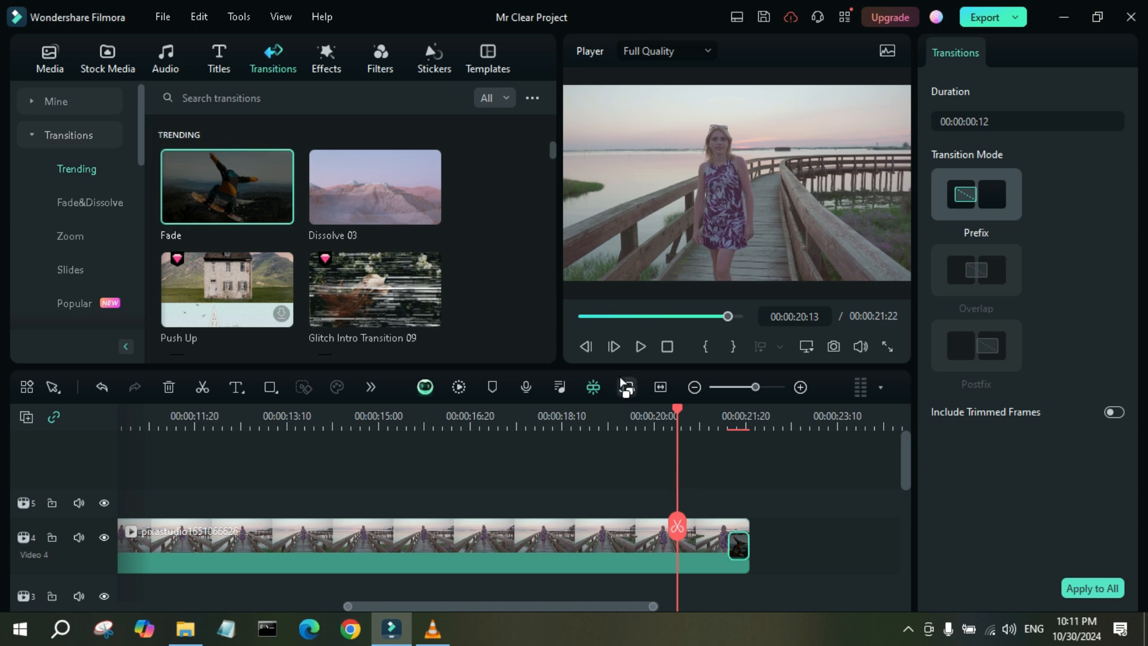
drag(727, 549, 713, 549)
click(692, 418)
click(641, 349)
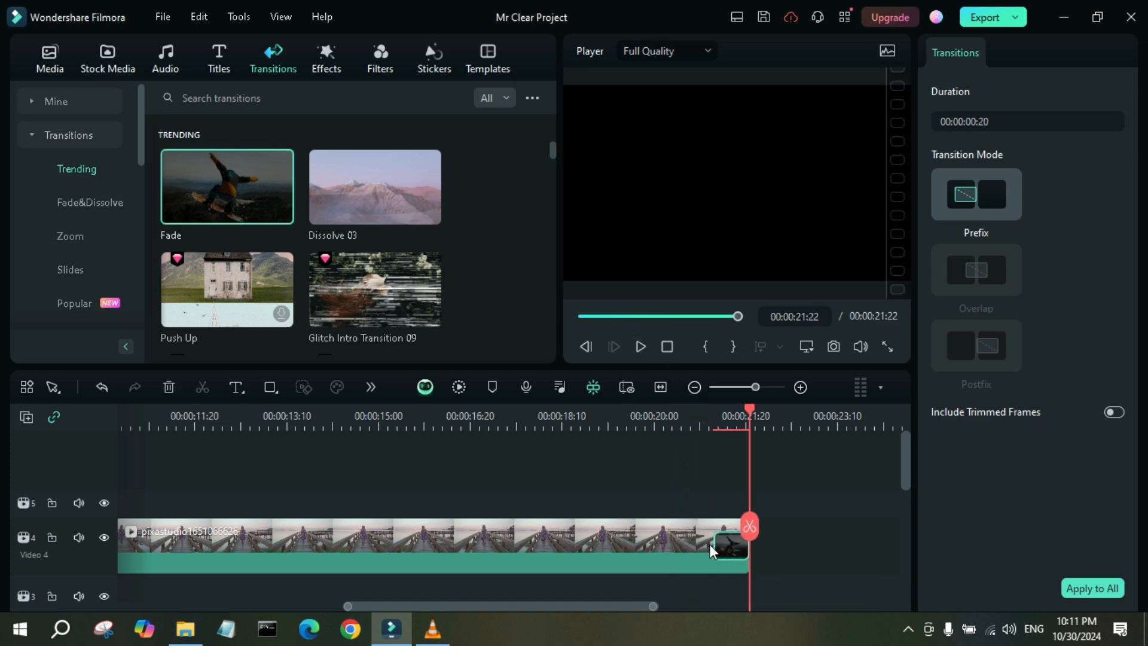
- Extend the Fade transition's duration to 00:00:01:03 and play the clip's ending again
drag(715, 547, 688, 545)
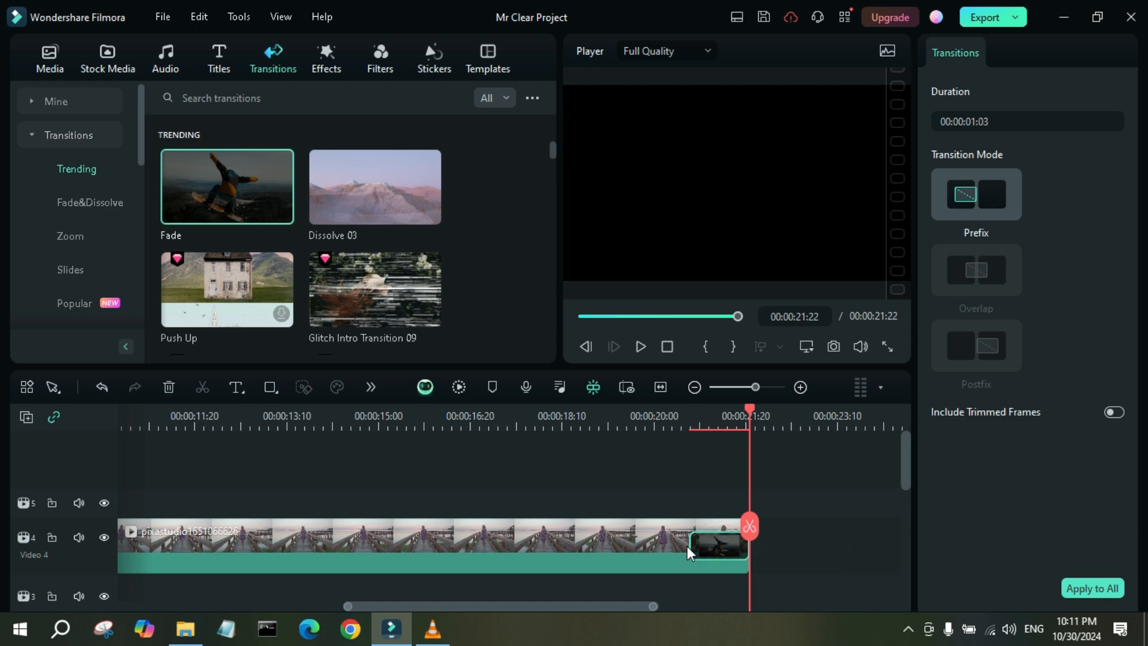
click(661, 423)
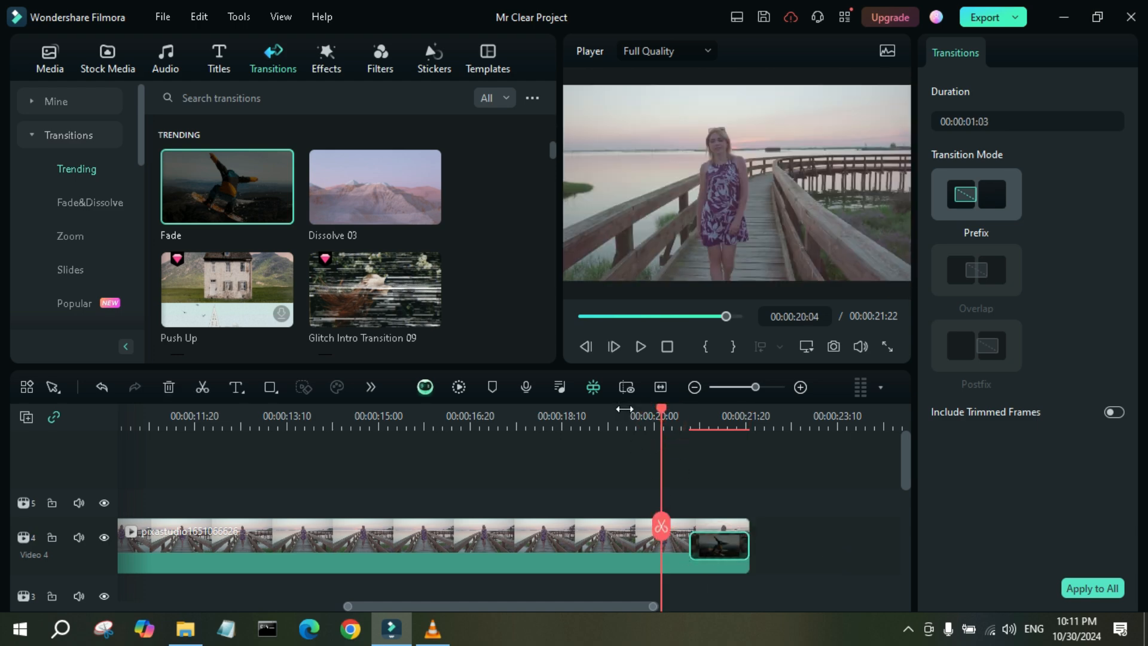
click(637, 347)
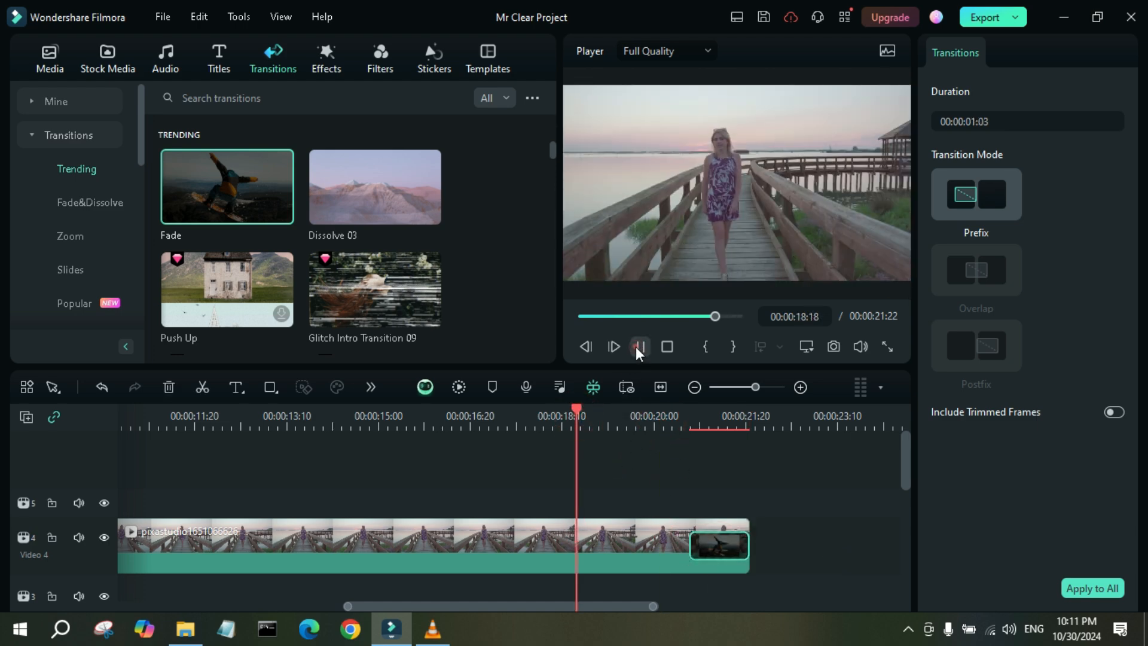